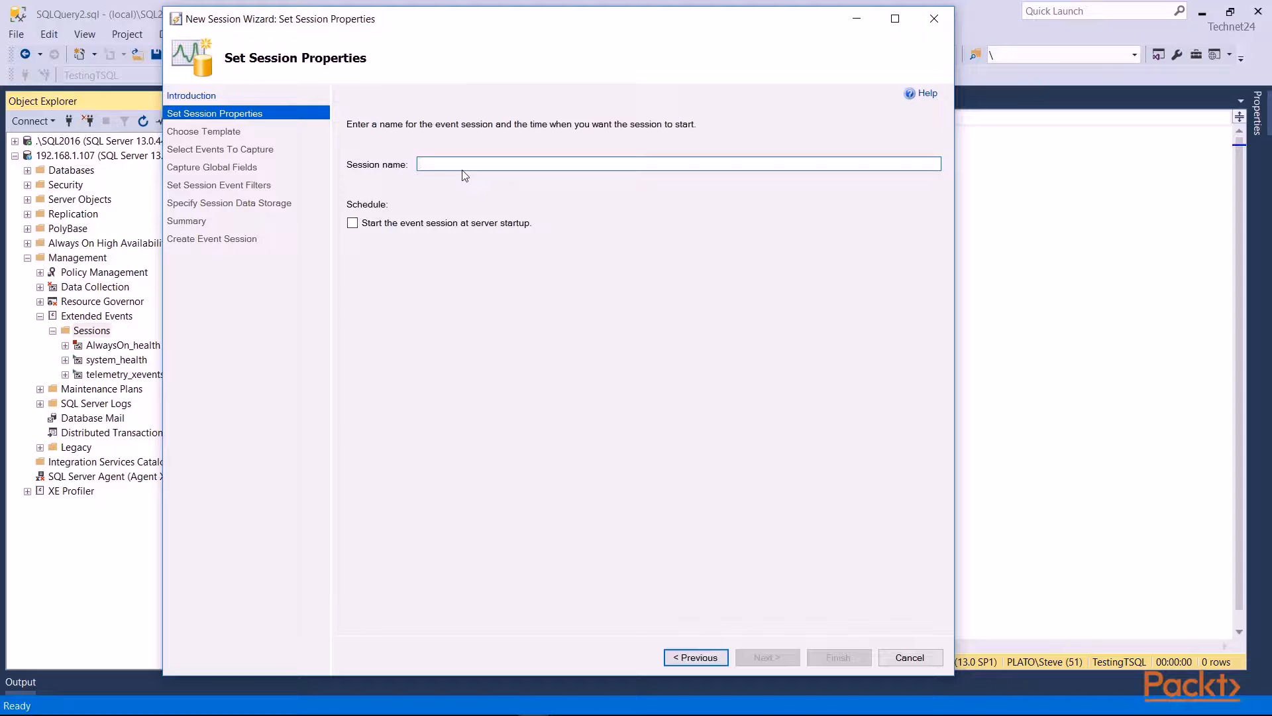
Name the event session PAcktData, set it to start at server startup, and continue to the template choice
type("PAcktData")
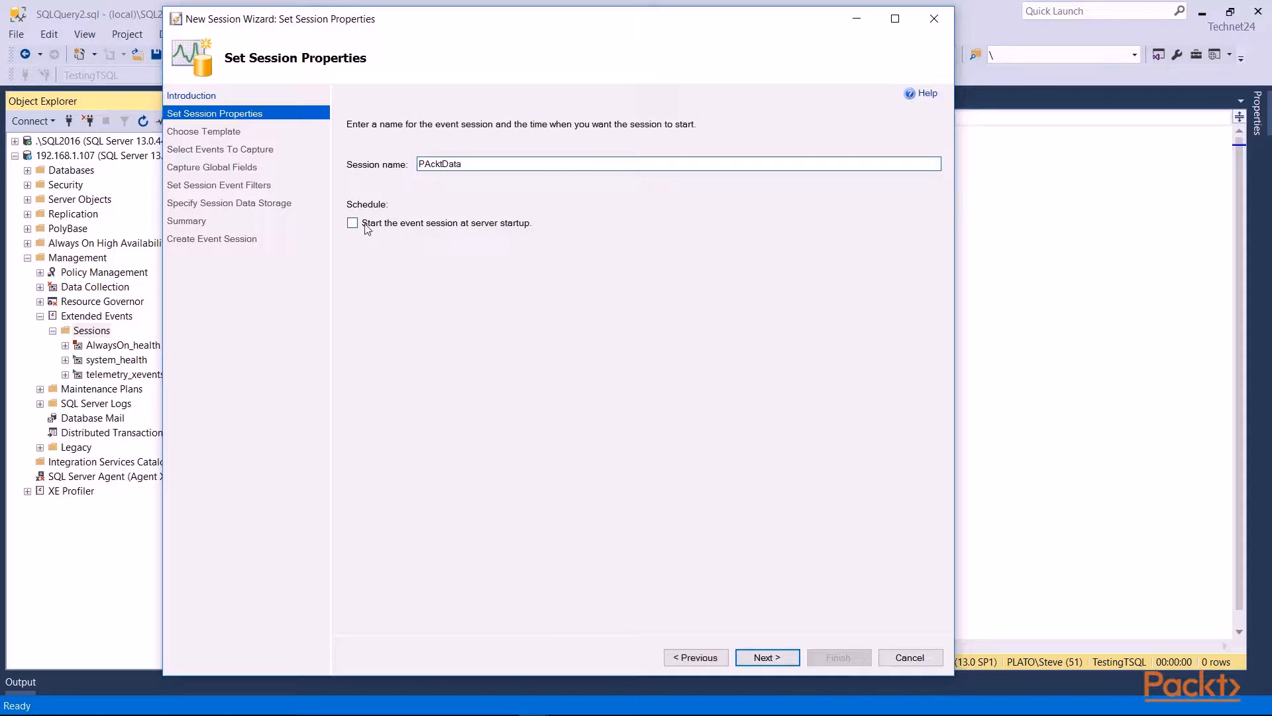
left_click(363, 224)
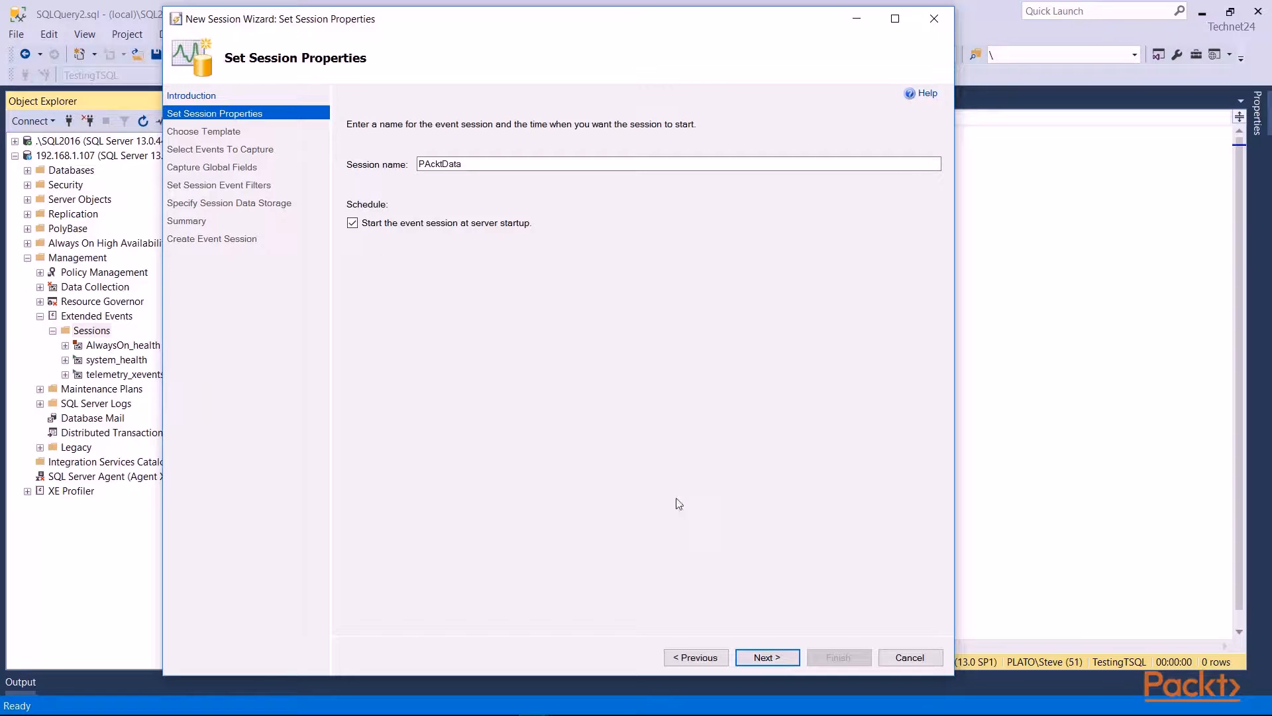
left_click(764, 656)
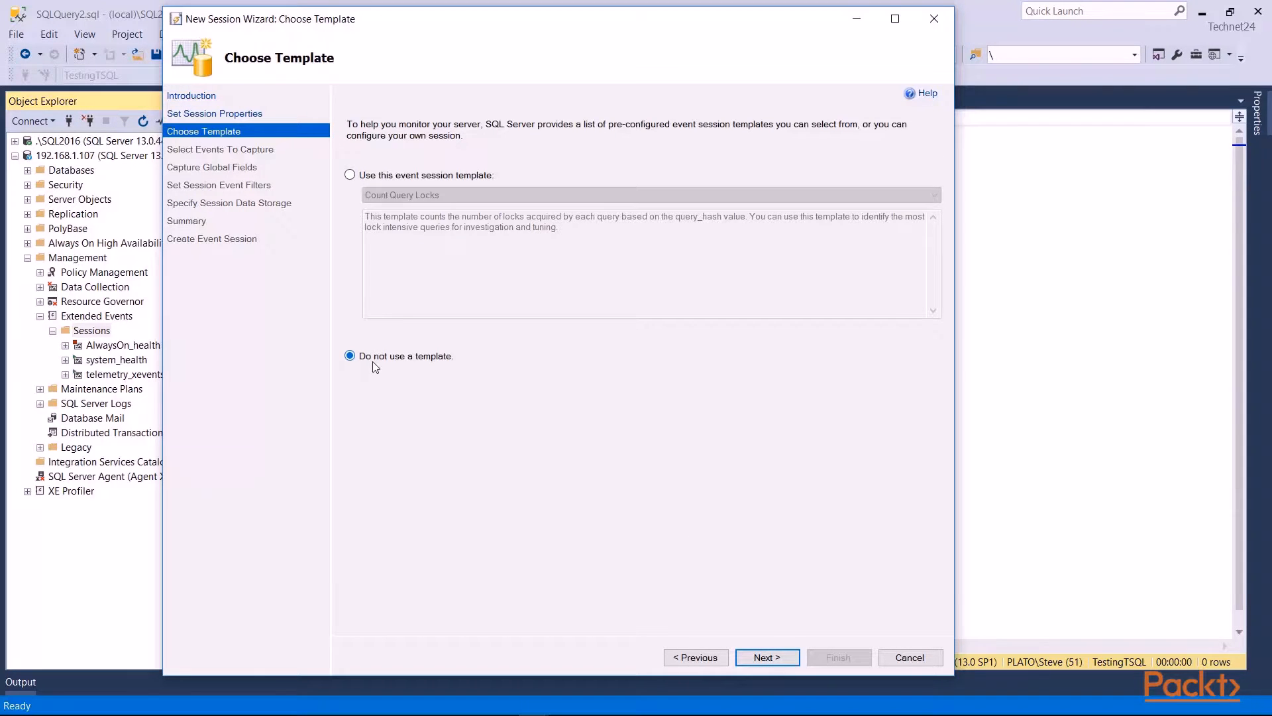
Base the session on the TSQL event session template and continue to the event selection
left_click(358, 177)
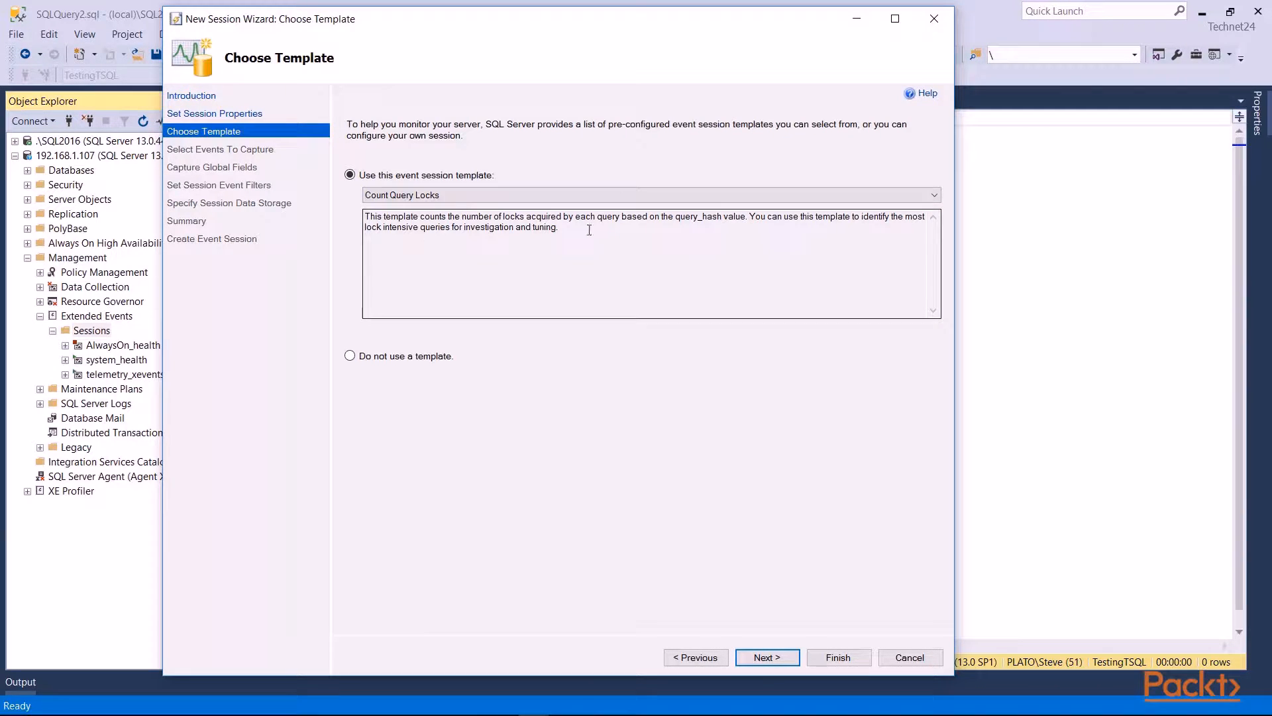
left_click(604, 194)
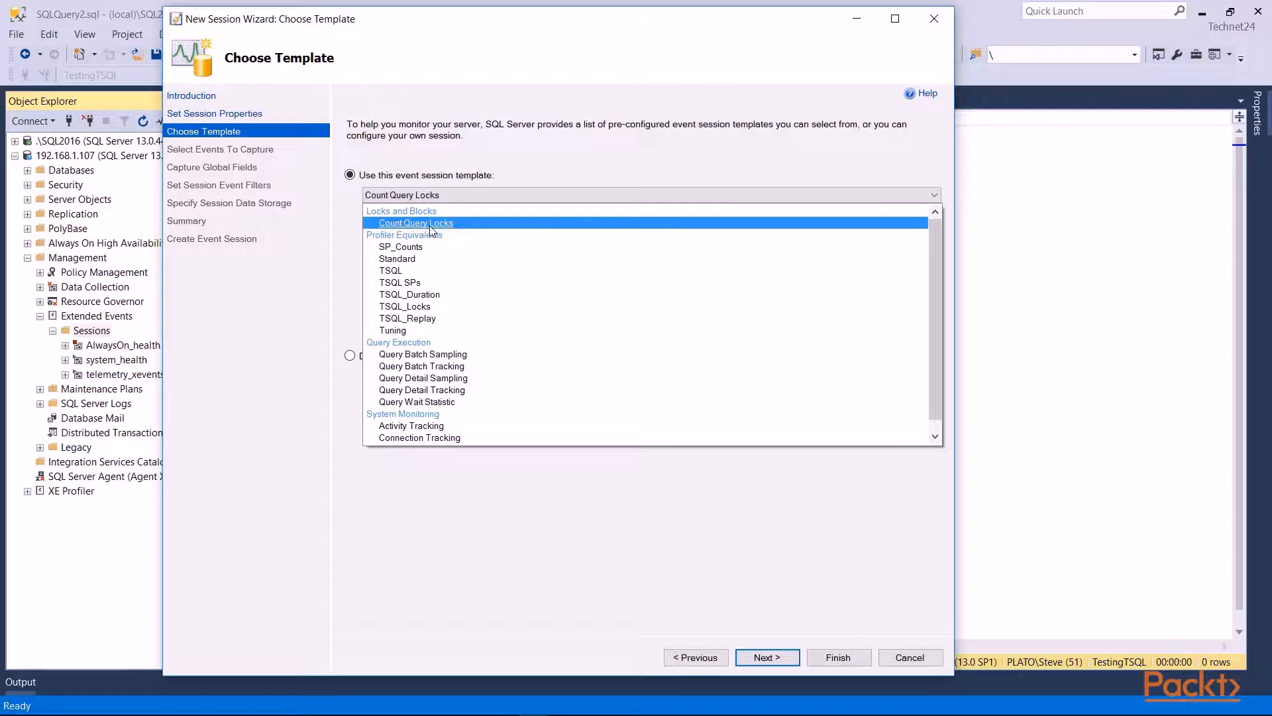
left_click(392, 272)
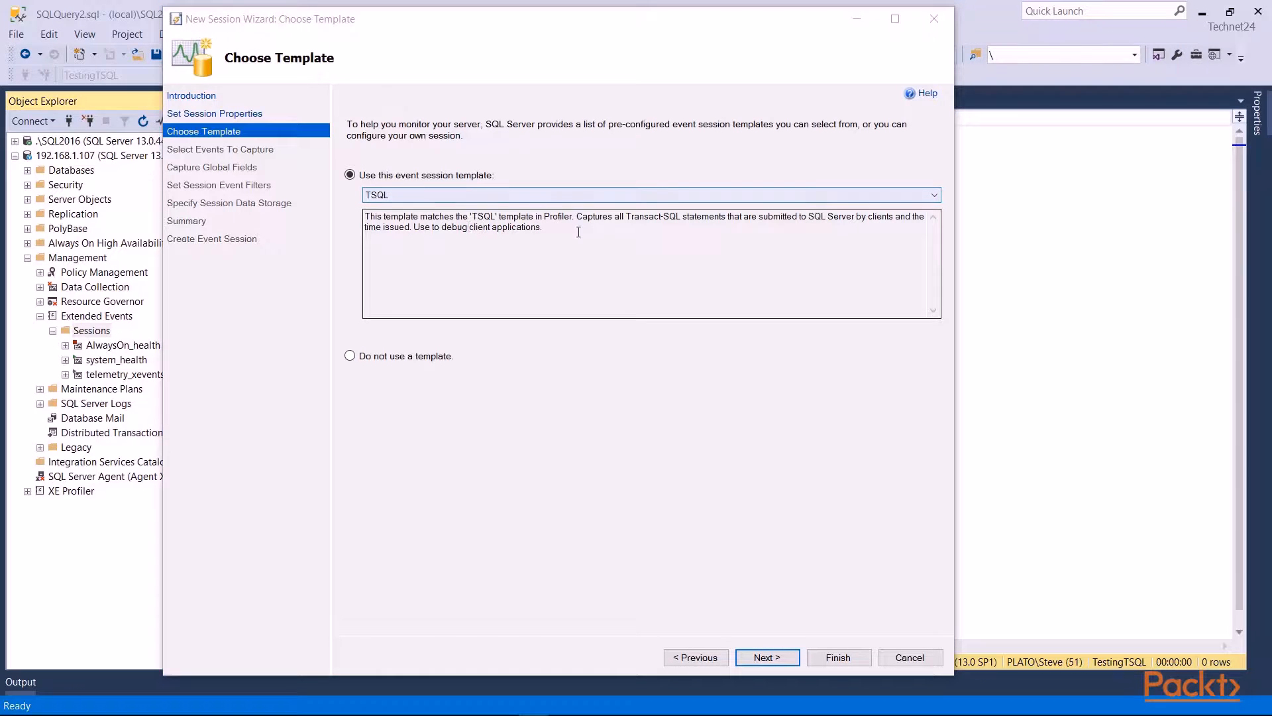
left_click(583, 194)
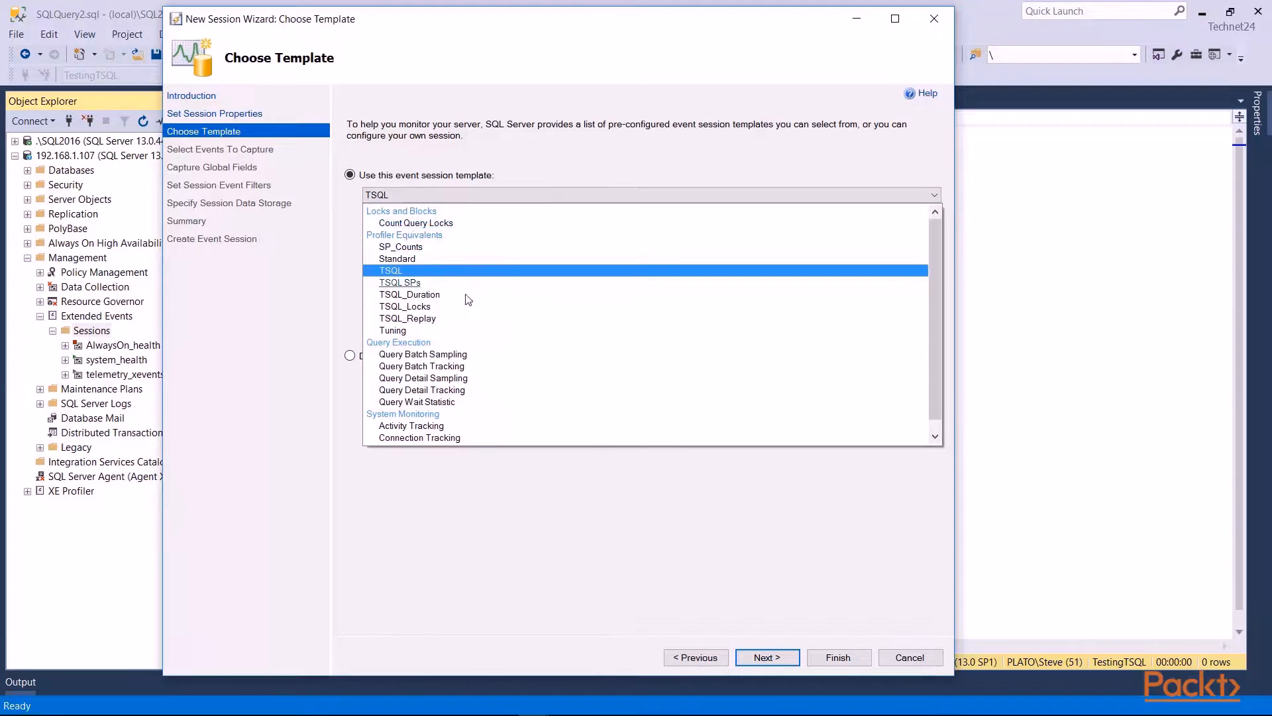
scroll(416, 366, "down", 1)
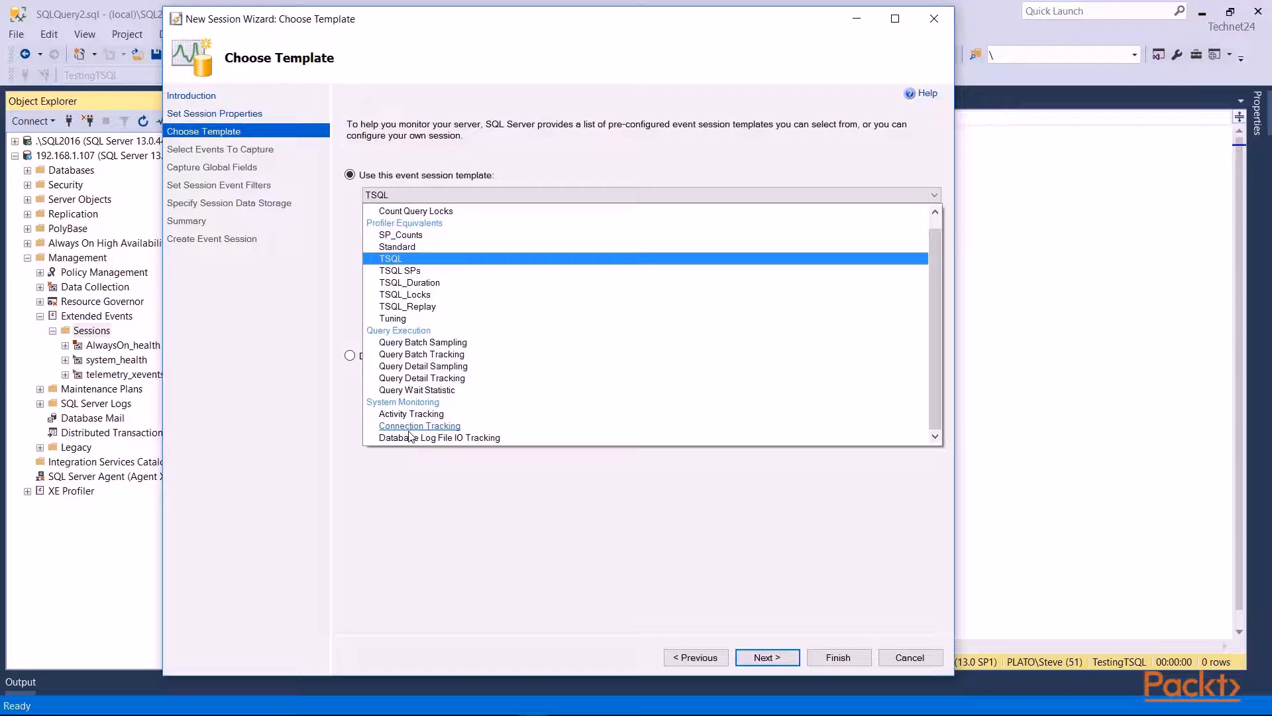
left_click(480, 196)
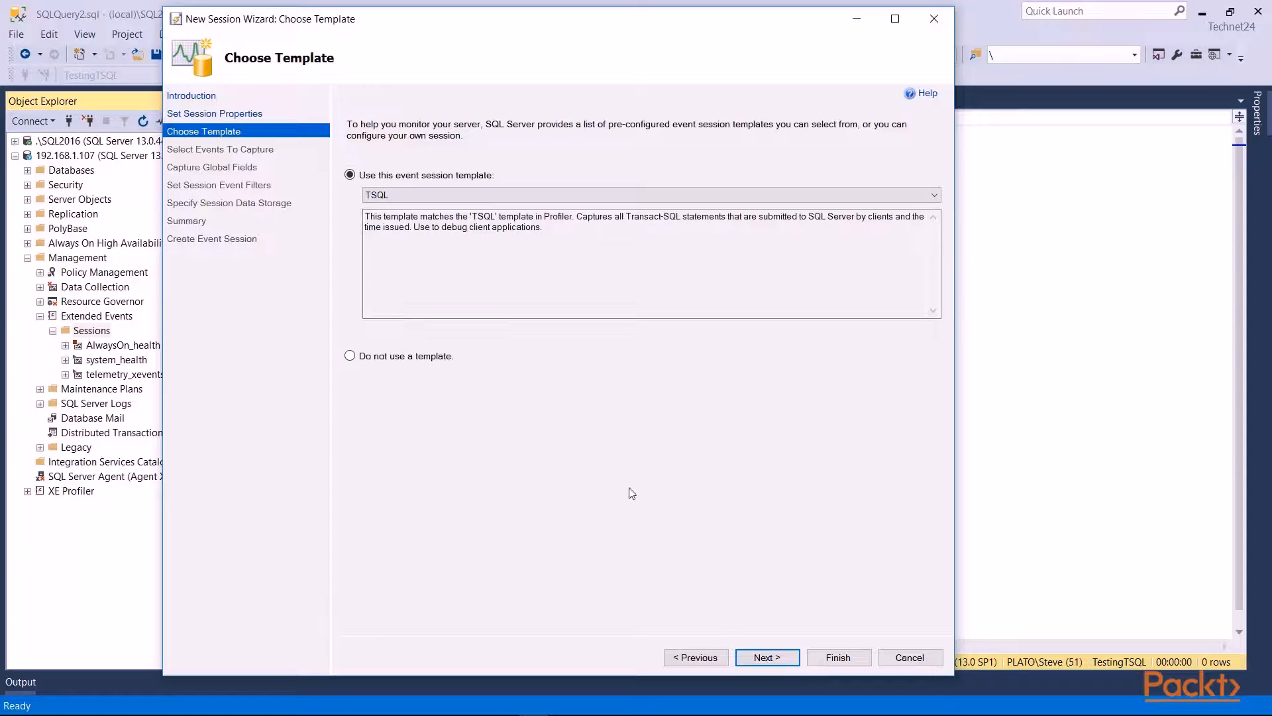
left_click(754, 656)
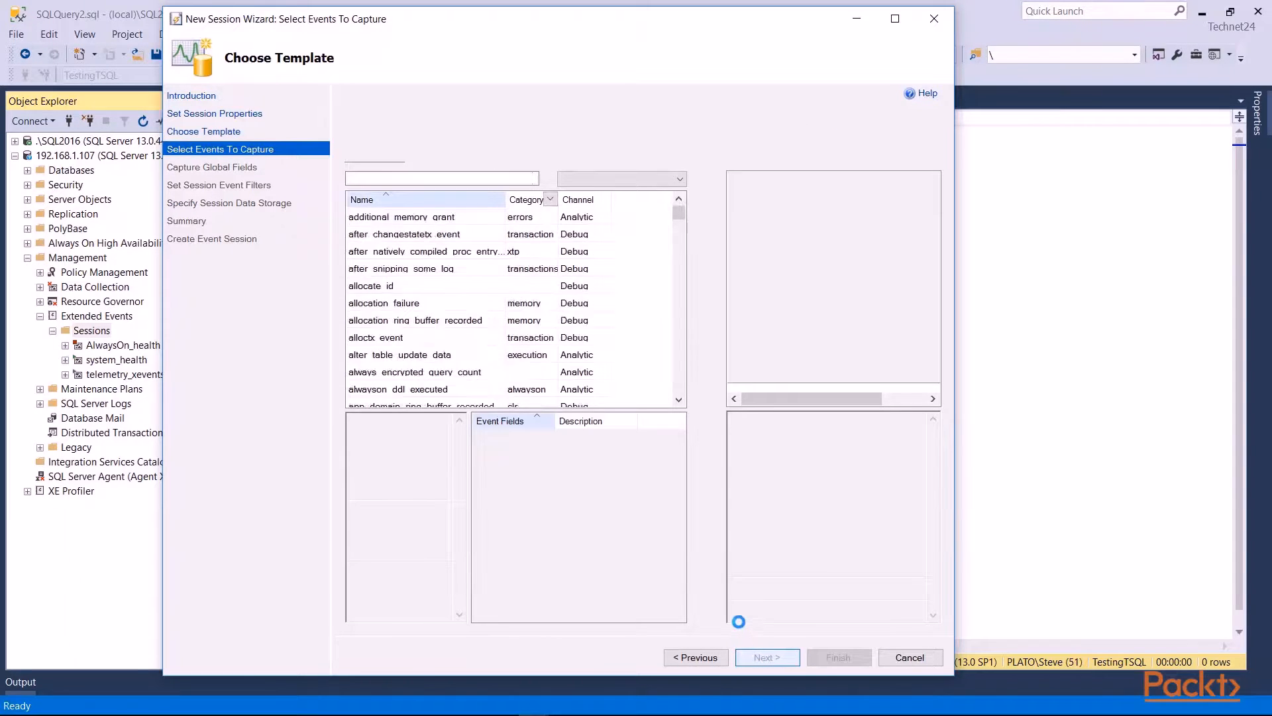
Enlarge the wizard window and widen the Name, Category and Channel columns of the event library
left_click_drag(509, 28, 432, 26)
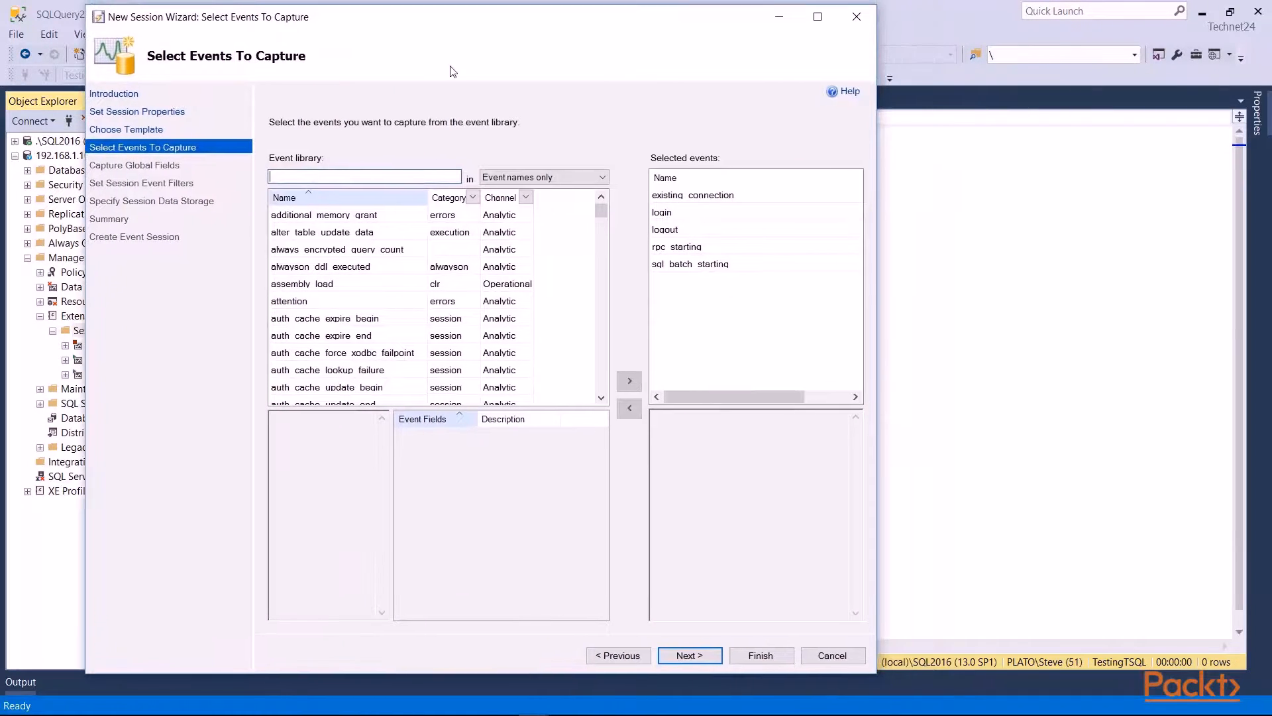
left_click_drag(875, 672, 1172, 652)
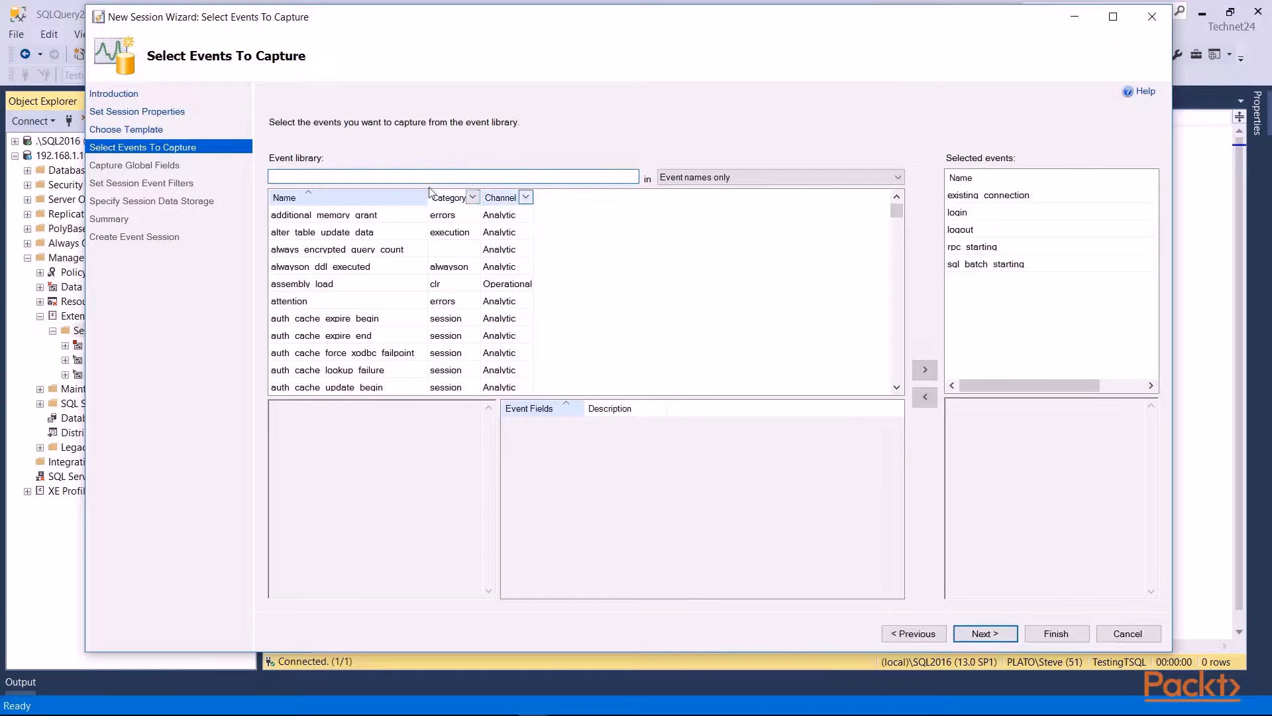
left_click_drag(428, 197, 822, 199)
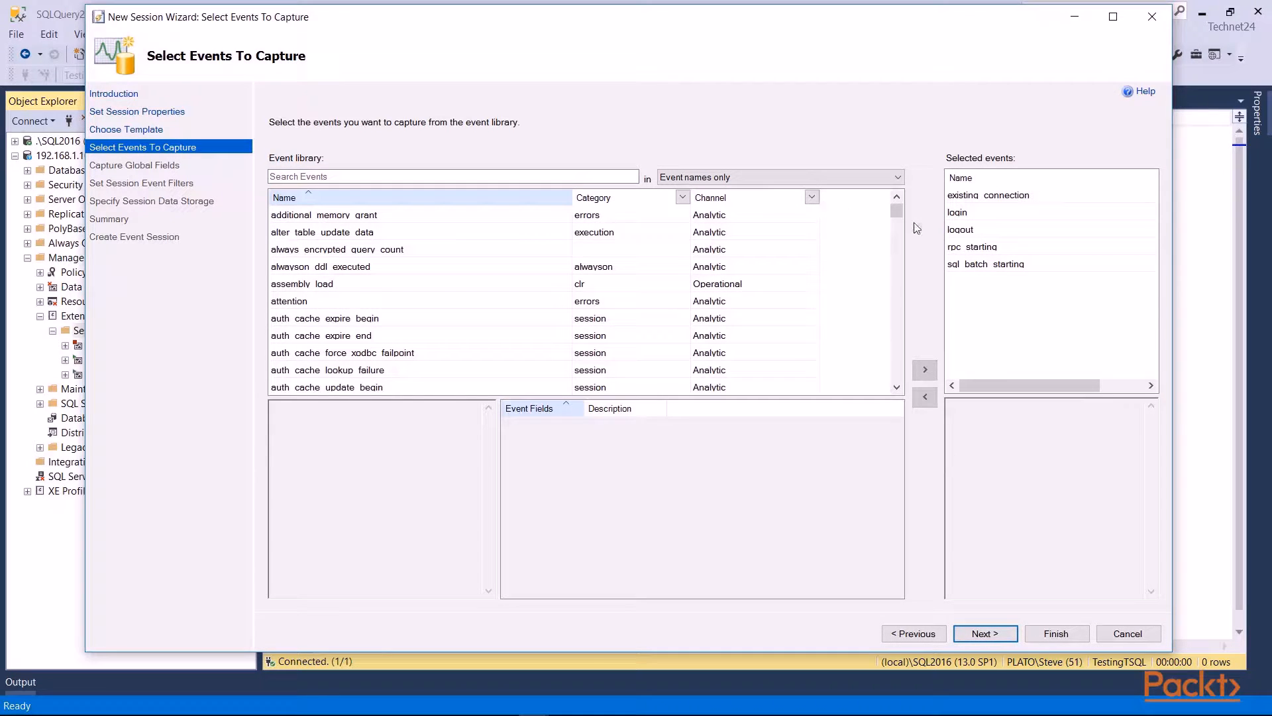
Review the descriptions of the selected events from existing_connection to sql_batch_starting, and the event library's channel filter options
left_click(998, 197)
left_click(985, 214)
left_click(986, 231)
left_click(986, 247)
left_click(986, 262)
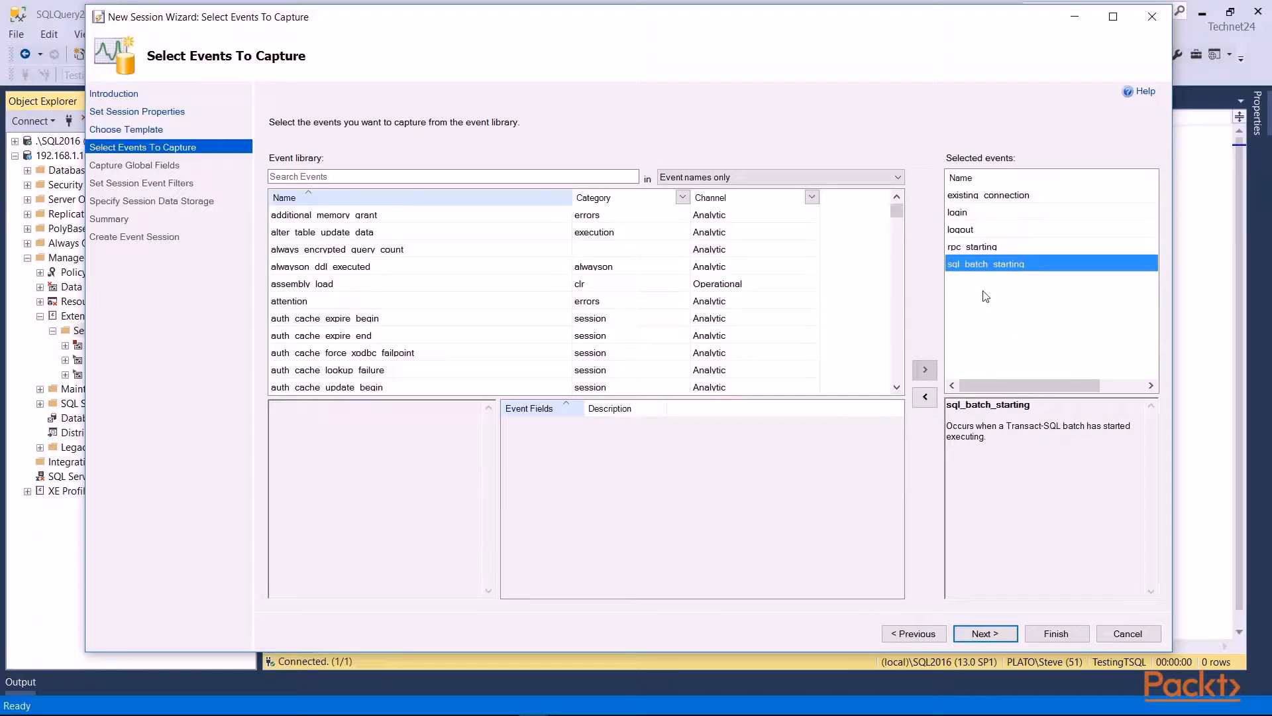
left_click(812, 197)
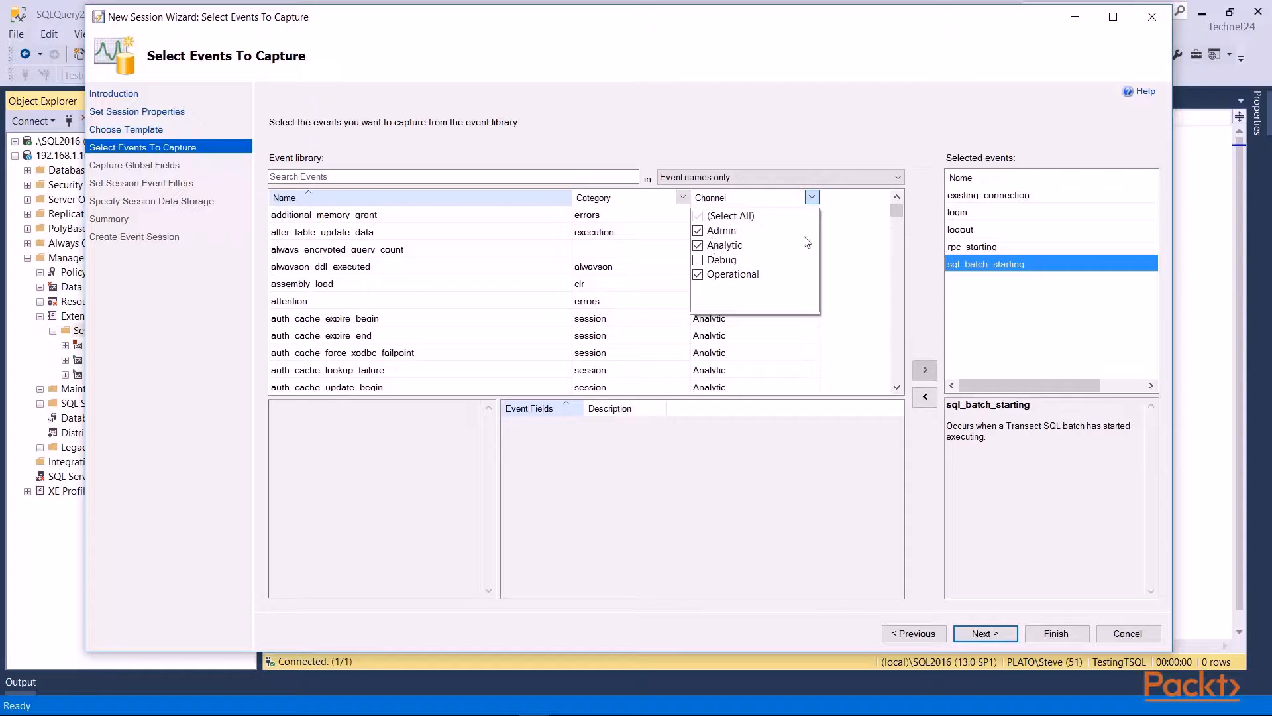
left_click(826, 204)
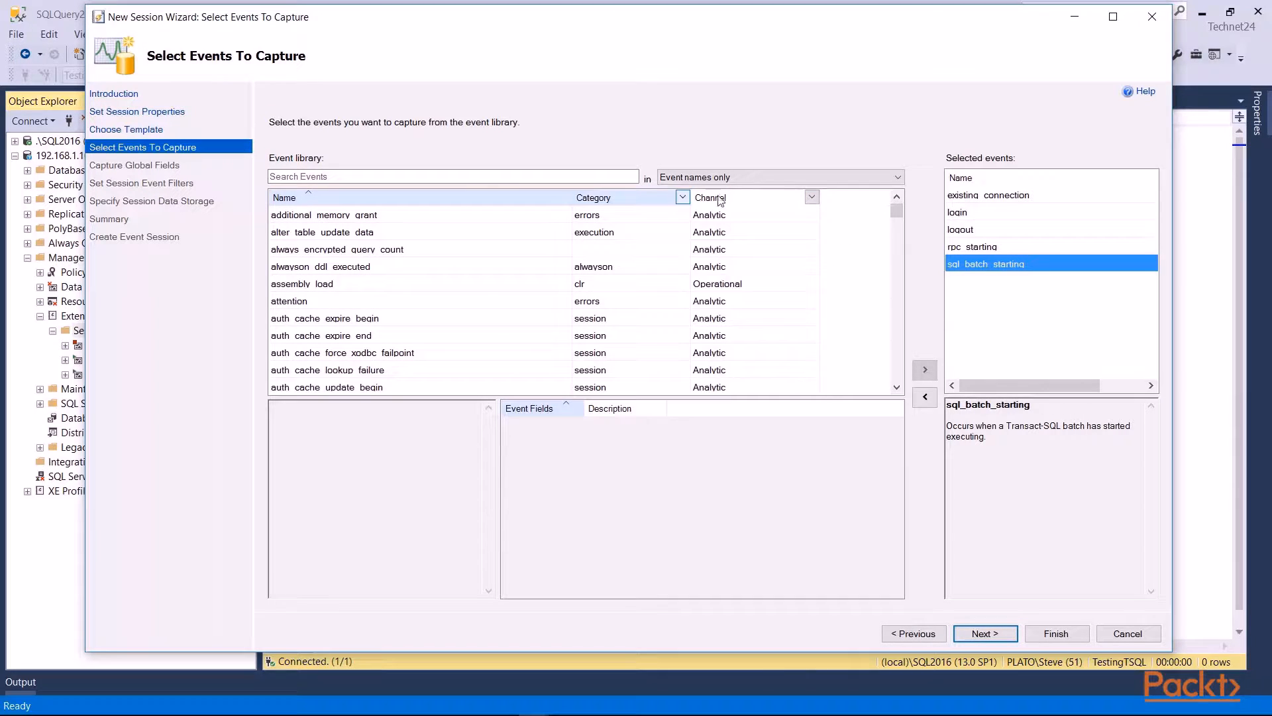
left_click_drag(692, 199, 693, 199)
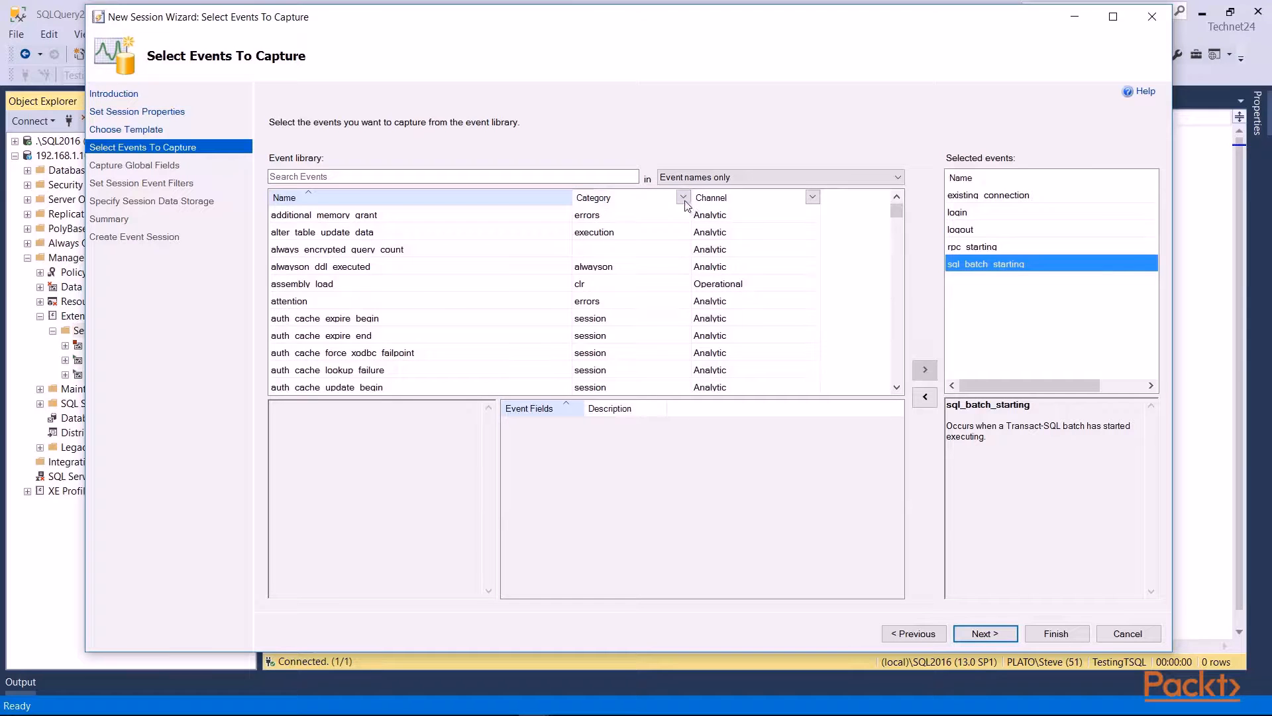
Clear all categories in the event library's category filter and include only data_masking
left_click(684, 198)
scroll(571, 280, "down", 2)
scroll(572, 283, "up", 2)
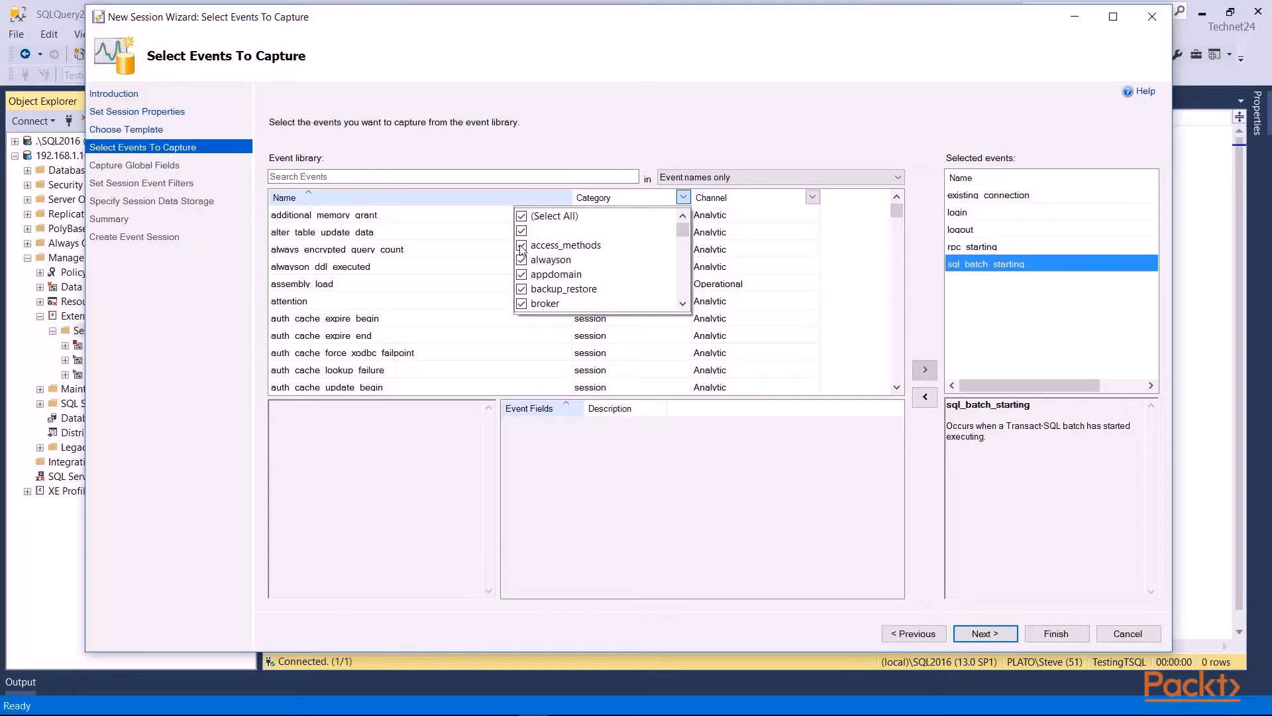
left_click(523, 217)
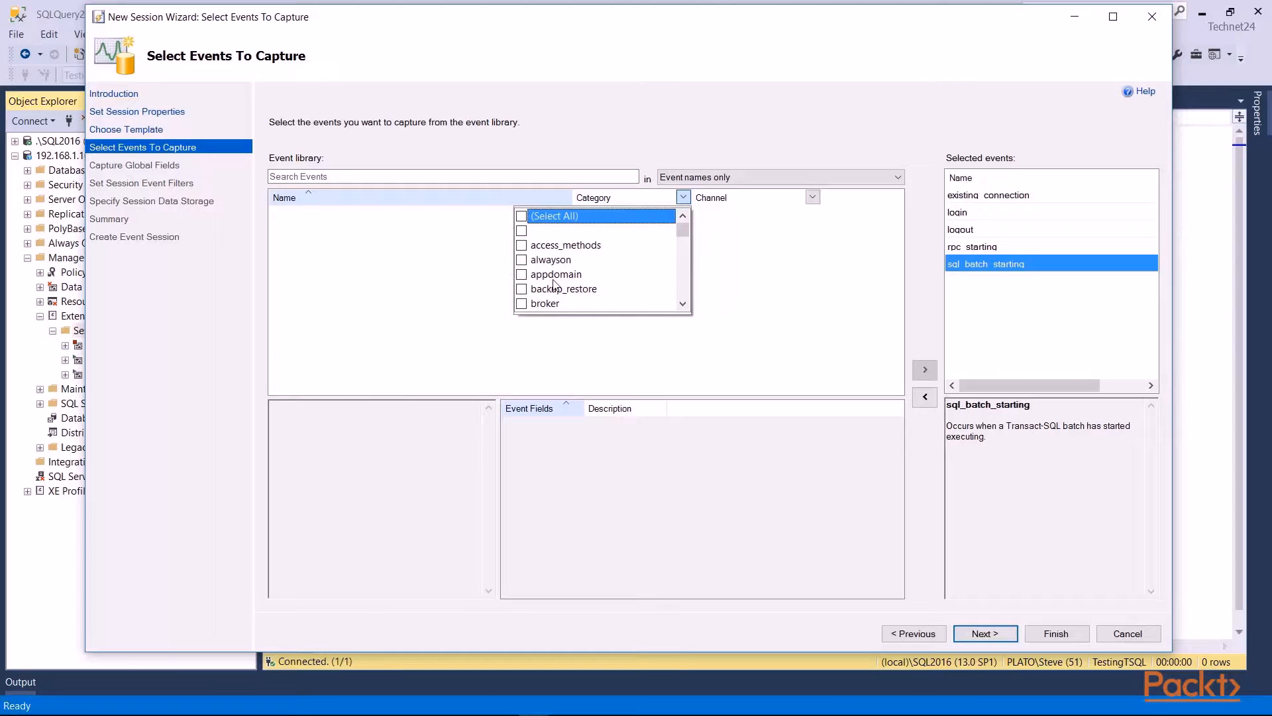
scroll(554, 284, "down", 3)
scroll(554, 284, "down", 4)
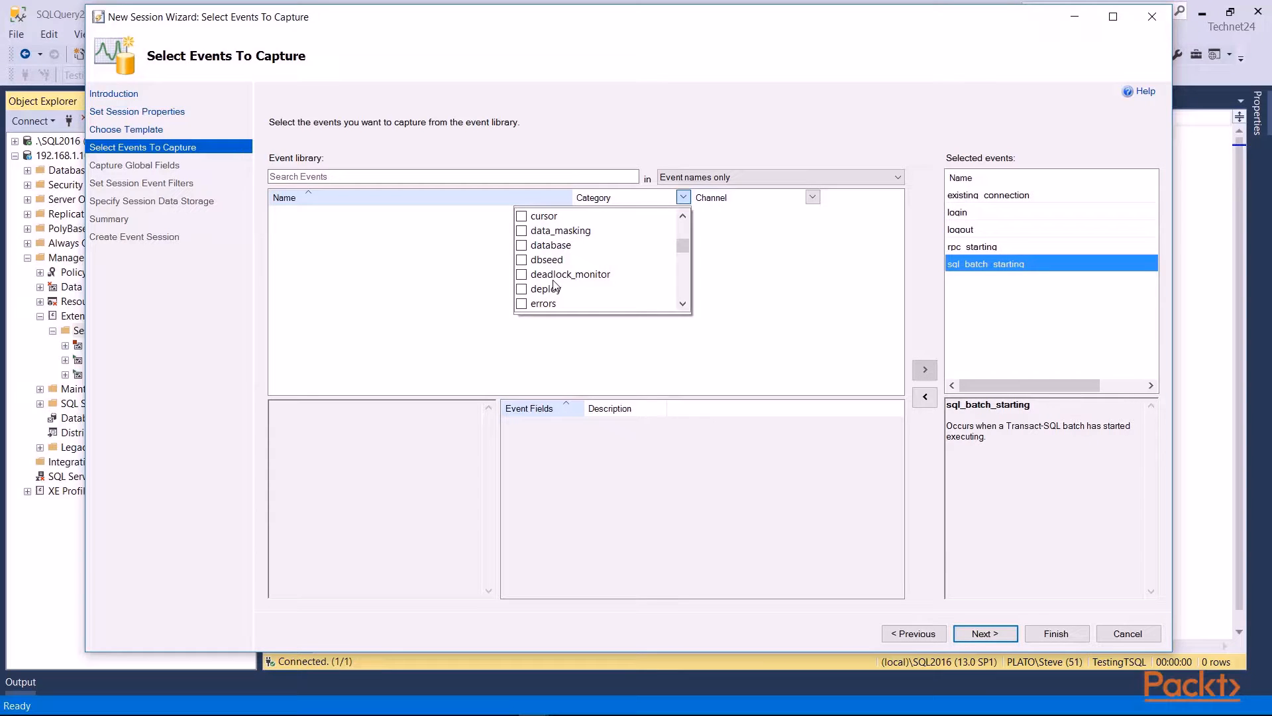
left_click(520, 231)
Add the transactions and transaction categories to the event library's category filter
scroll(582, 294, "down", 3)
scroll(581, 294, "down", 5)
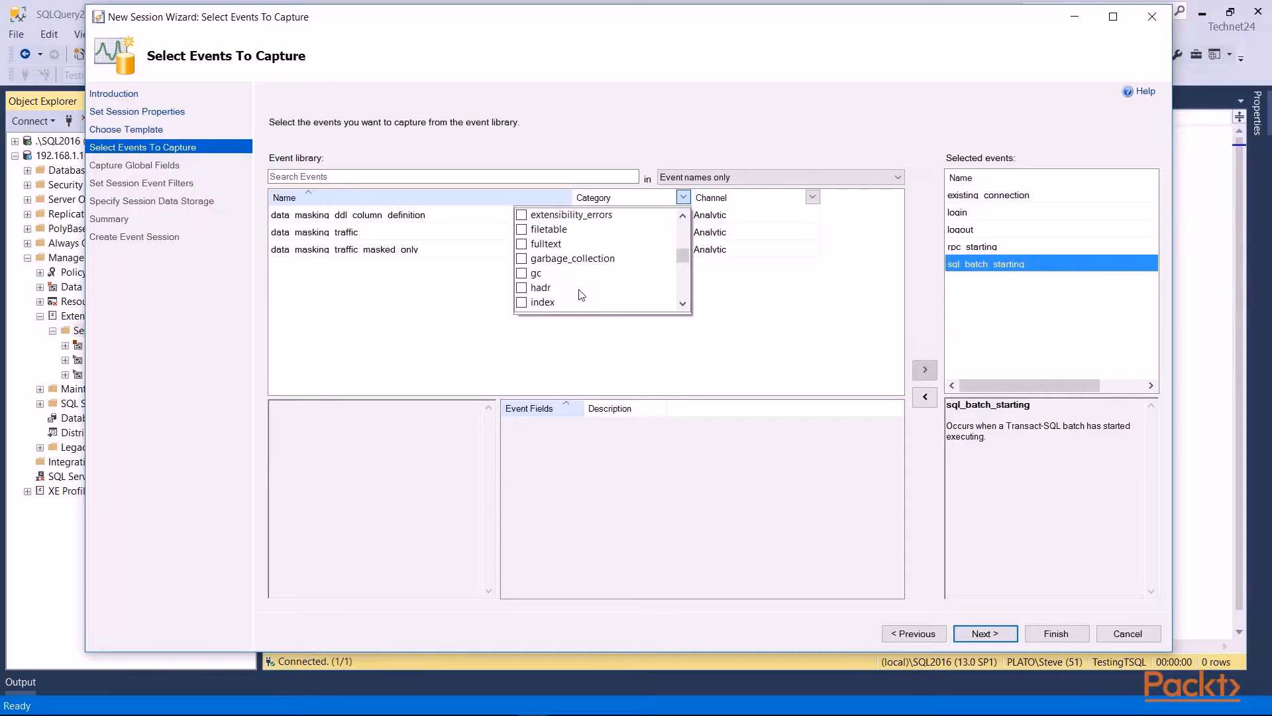
scroll(581, 291, "down", 6)
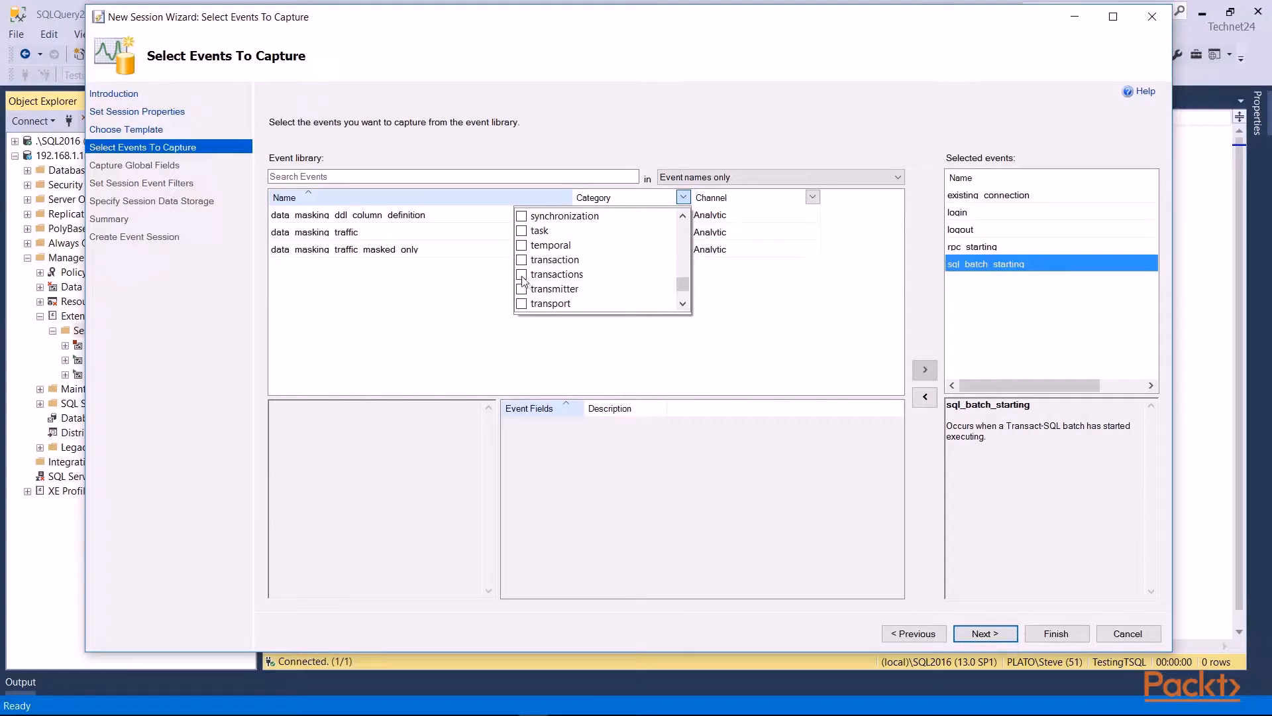
left_click(522, 275)
left_click(522, 260)
Add the execution and exception categories to the event library's category filter
scroll(638, 294, "up", 5)
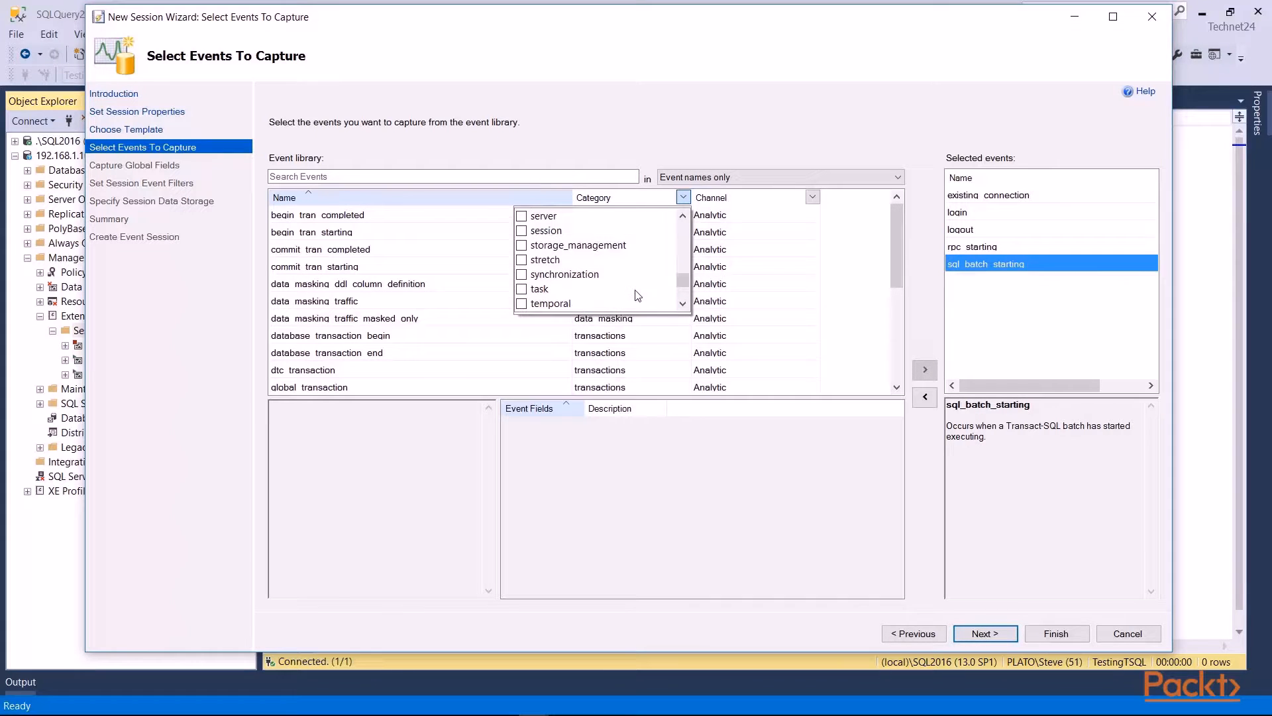
scroll(638, 295, "up", 2)
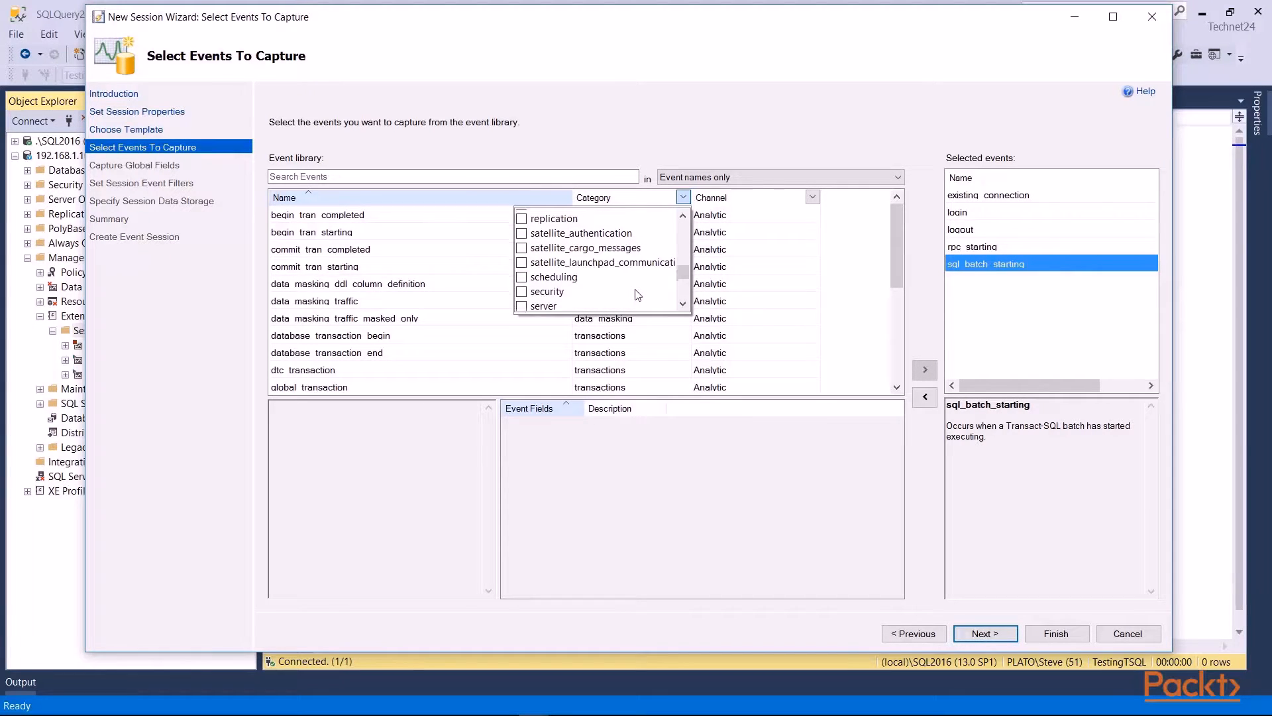
scroll(638, 295, "up", 15)
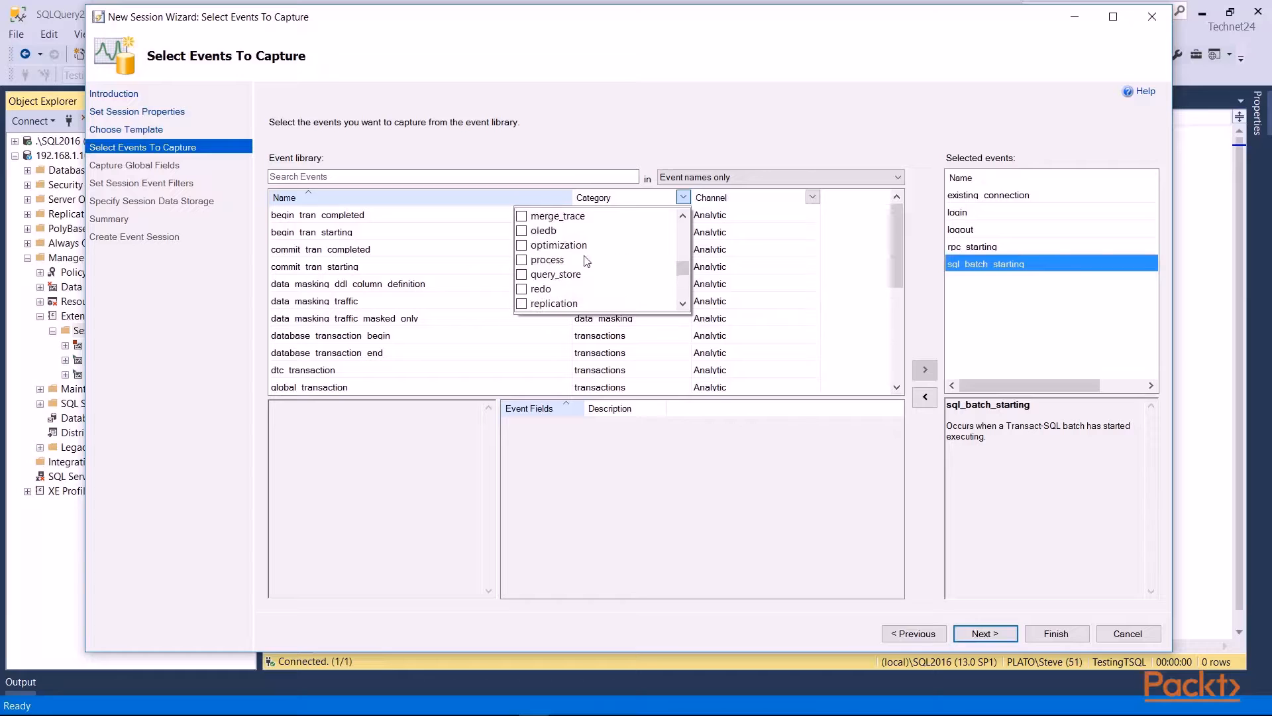
scroll(562, 267, "up", 2)
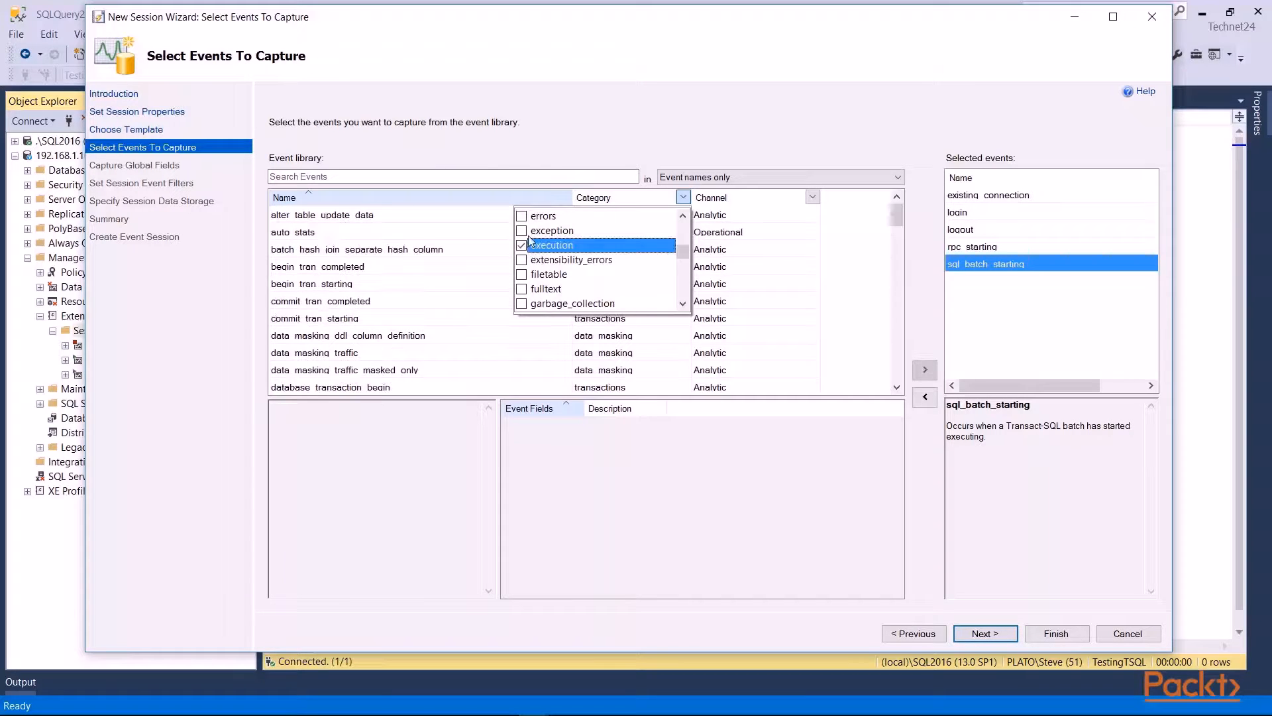
left_click(600, 248)
Add the sql_batch_completed event from the filtered event library to the selected events
scroll(448, 238, "down", 20)
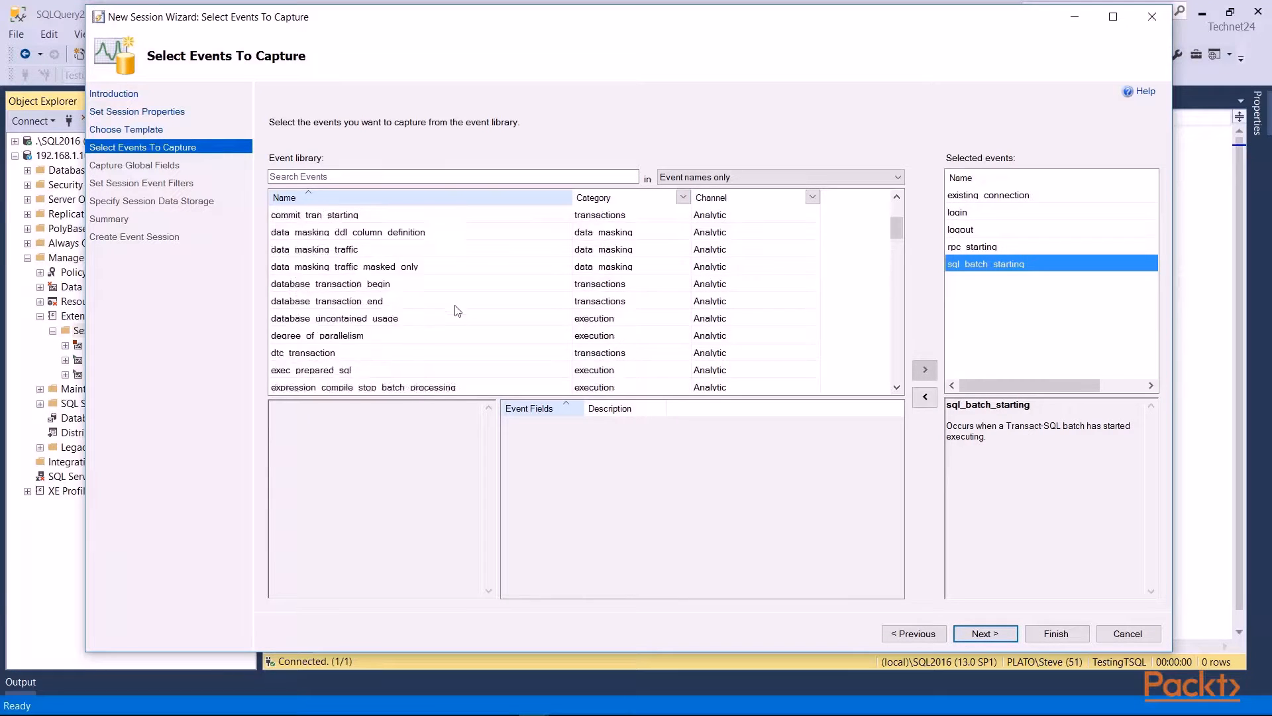
scroll(435, 296, "down", 3)
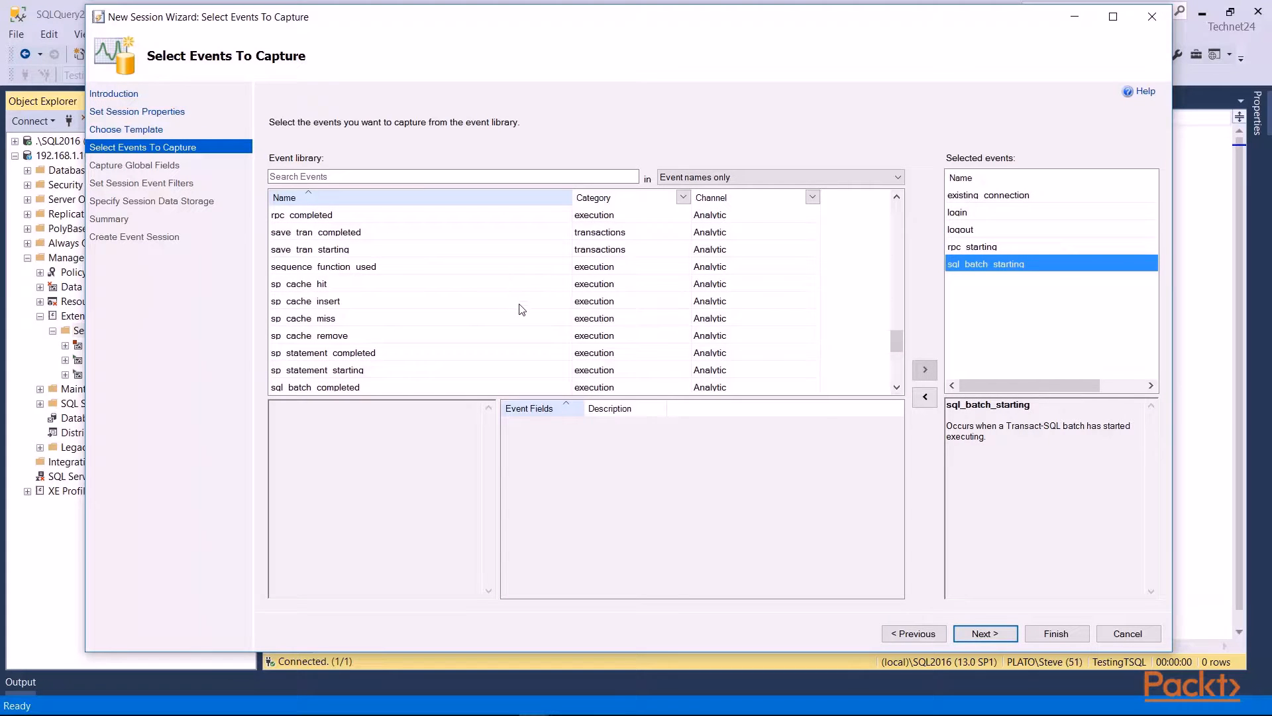
scroll(454, 335, "down", 2)
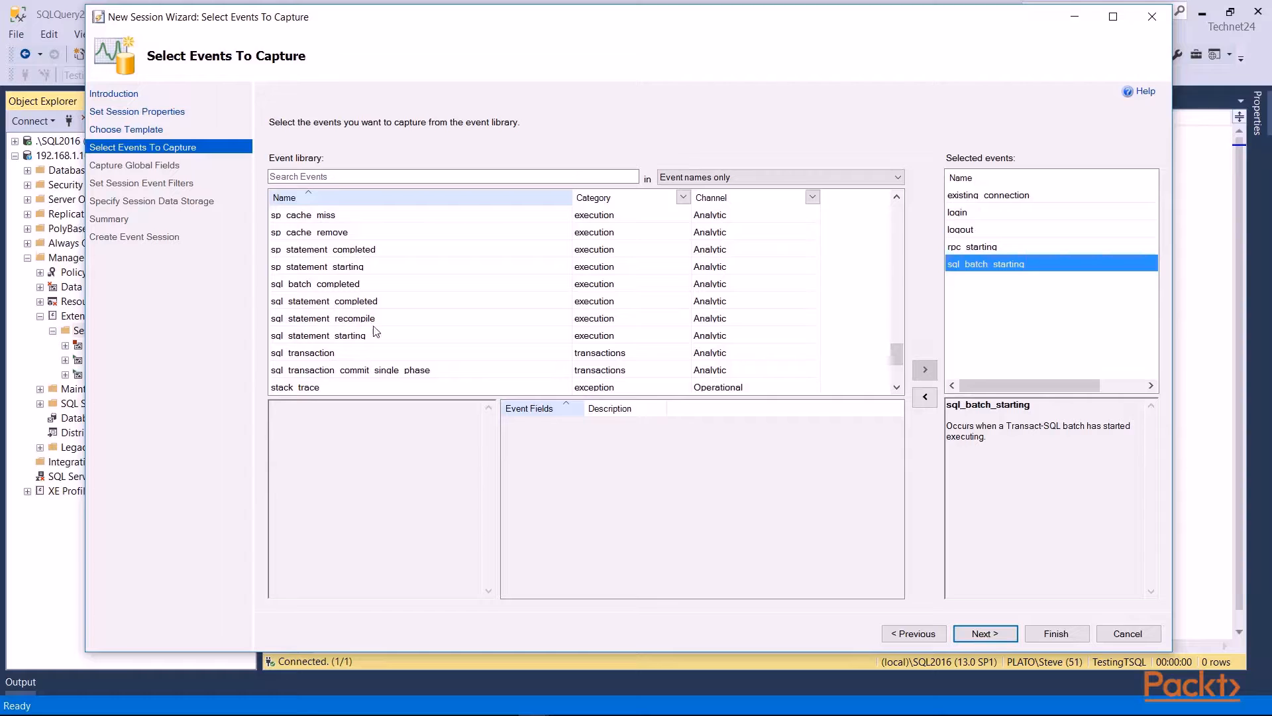
left_click(371, 288)
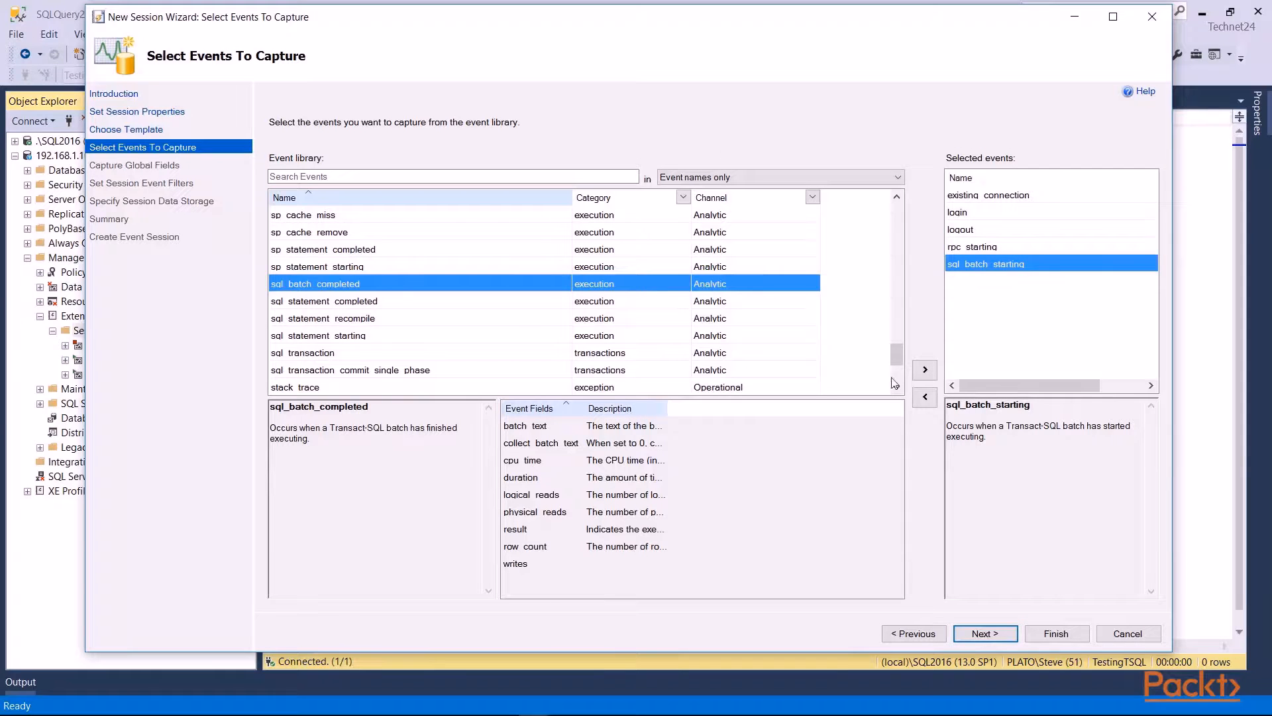
left_click(925, 370)
Add the data_masking_traffic event from the event library to the selected events
scroll(357, 302, "up", 4)
scroll(359, 302, "up", 5)
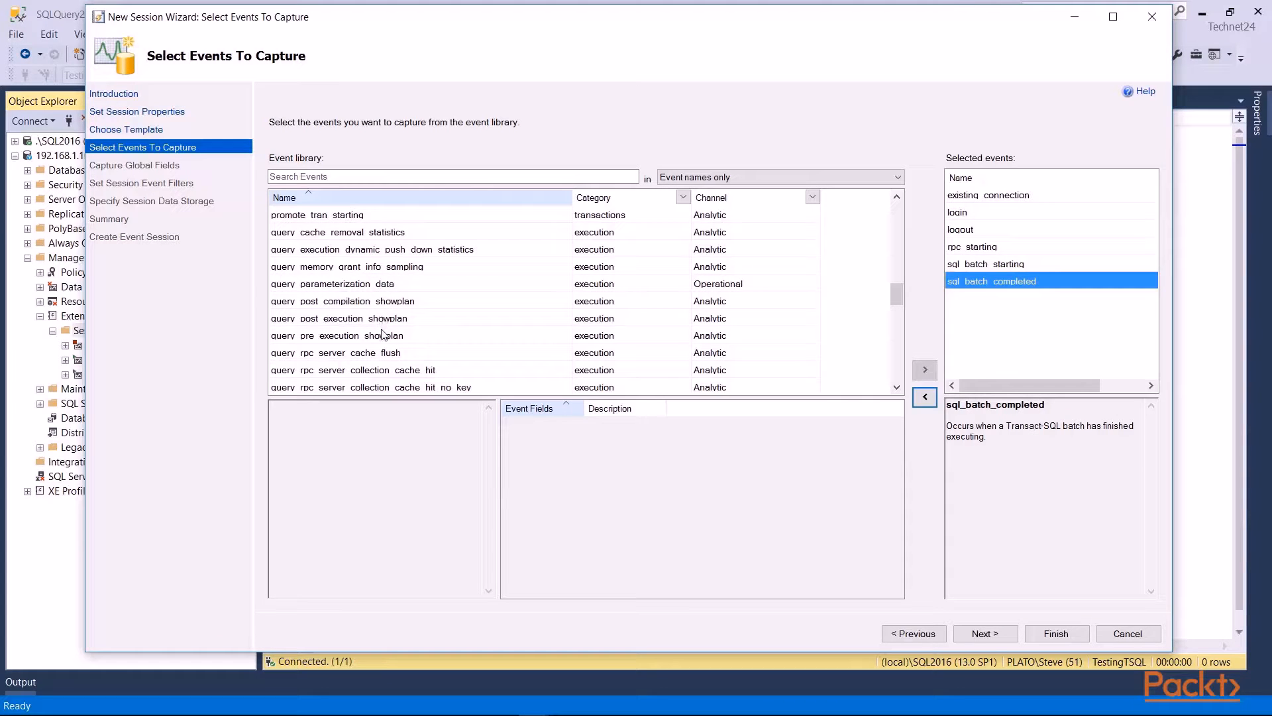
scroll(400, 273, "up", 1)
scroll(396, 331, "up", 3)
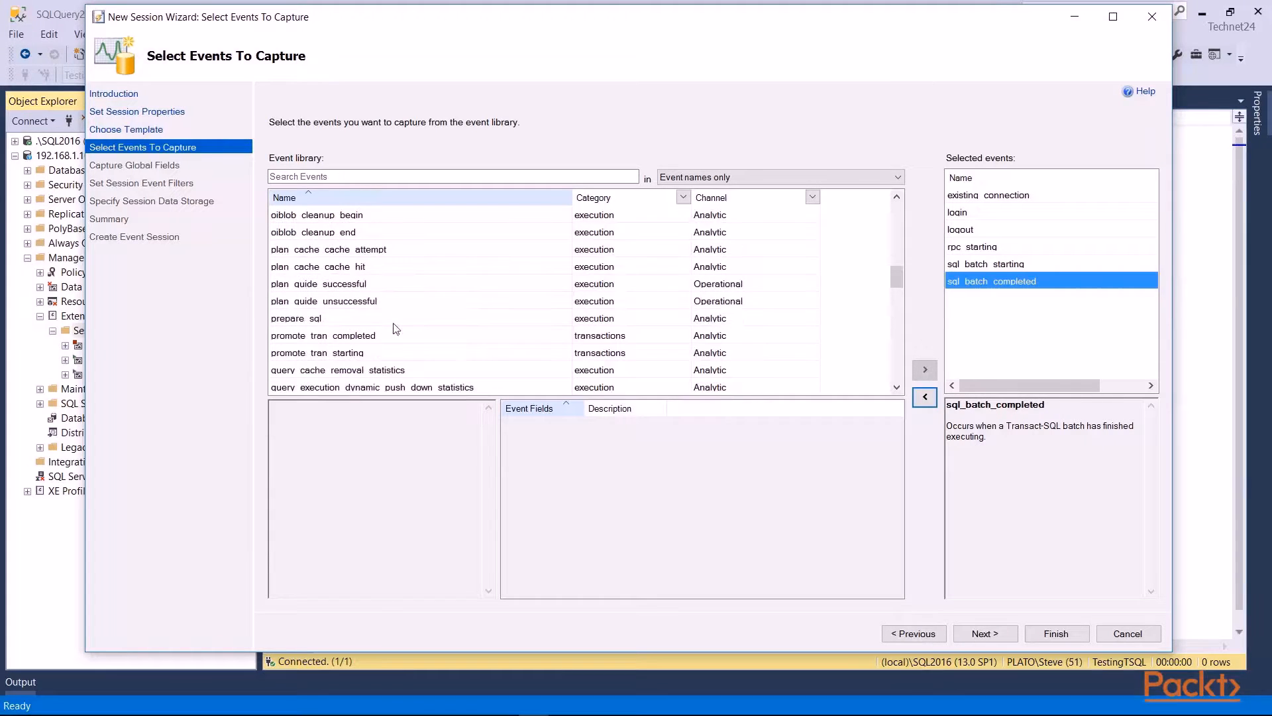
scroll(386, 294, "up", 3)
scroll(401, 305, "up", 8)
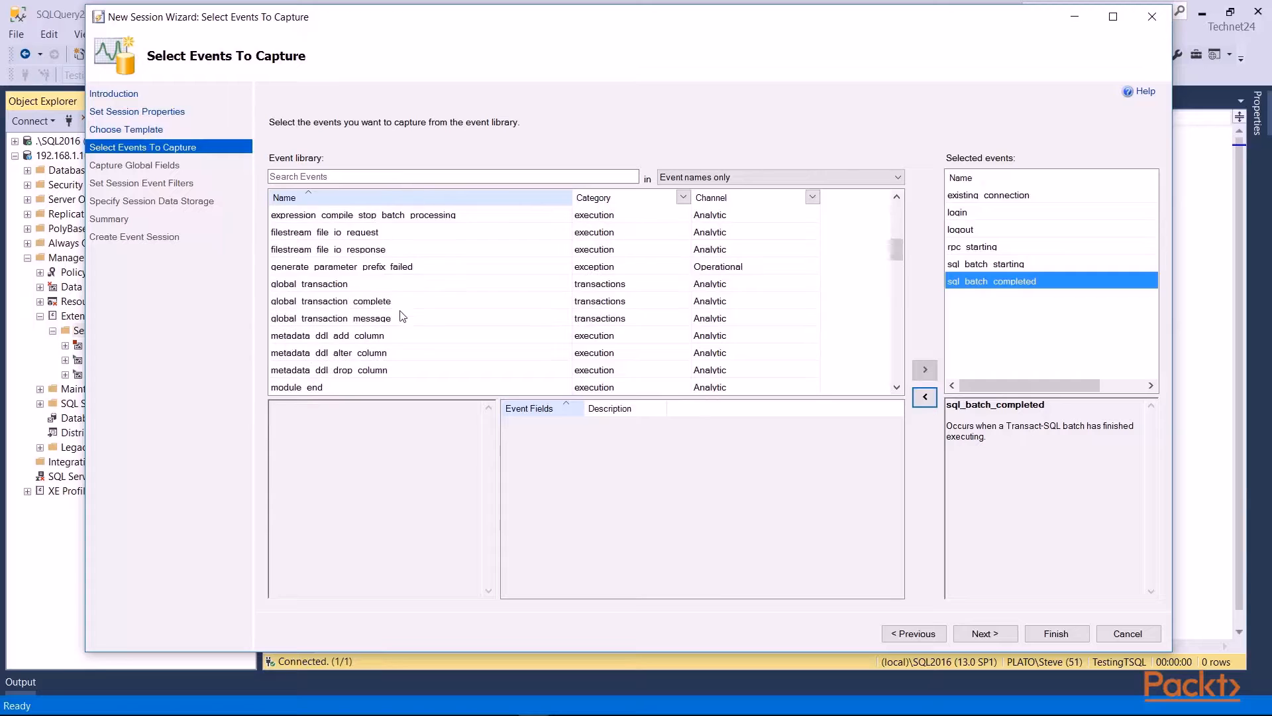
scroll(348, 339, "down", 1)
left_click(347, 285)
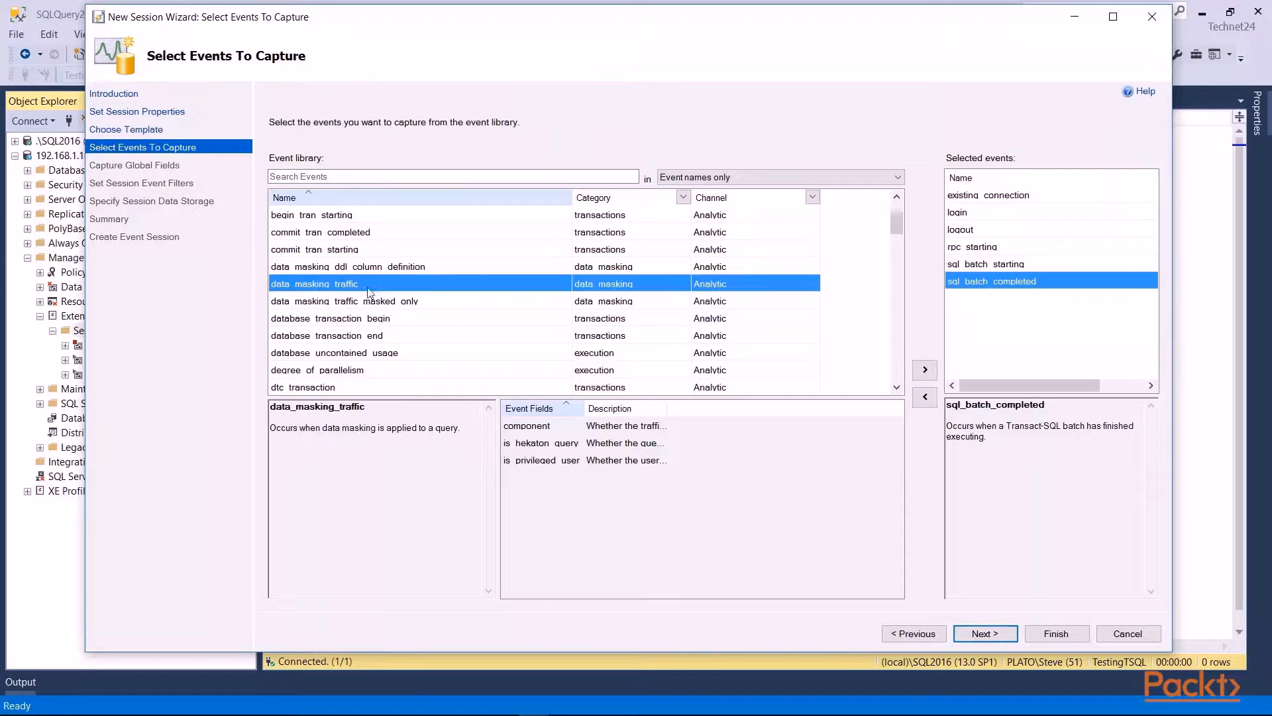
left_click(925, 369)
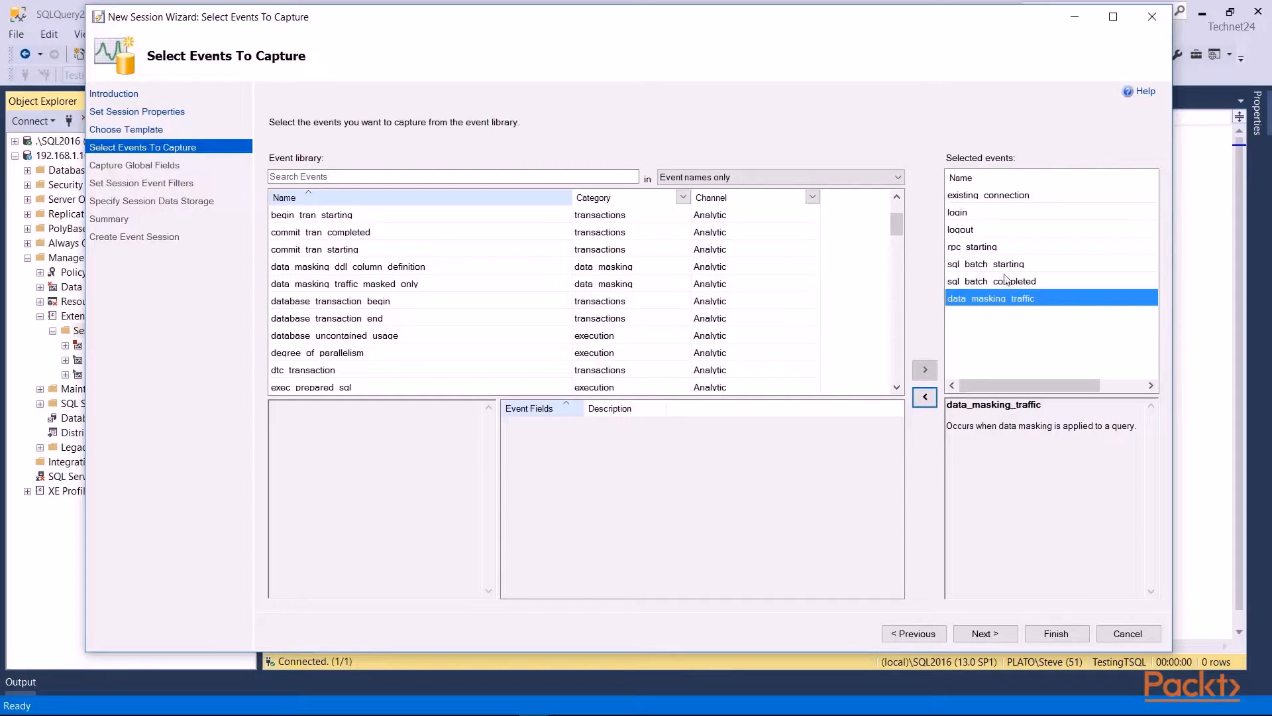
Add the sql_text global field to the data captured by the session and continue to the session event filters
left_click(1002, 638)
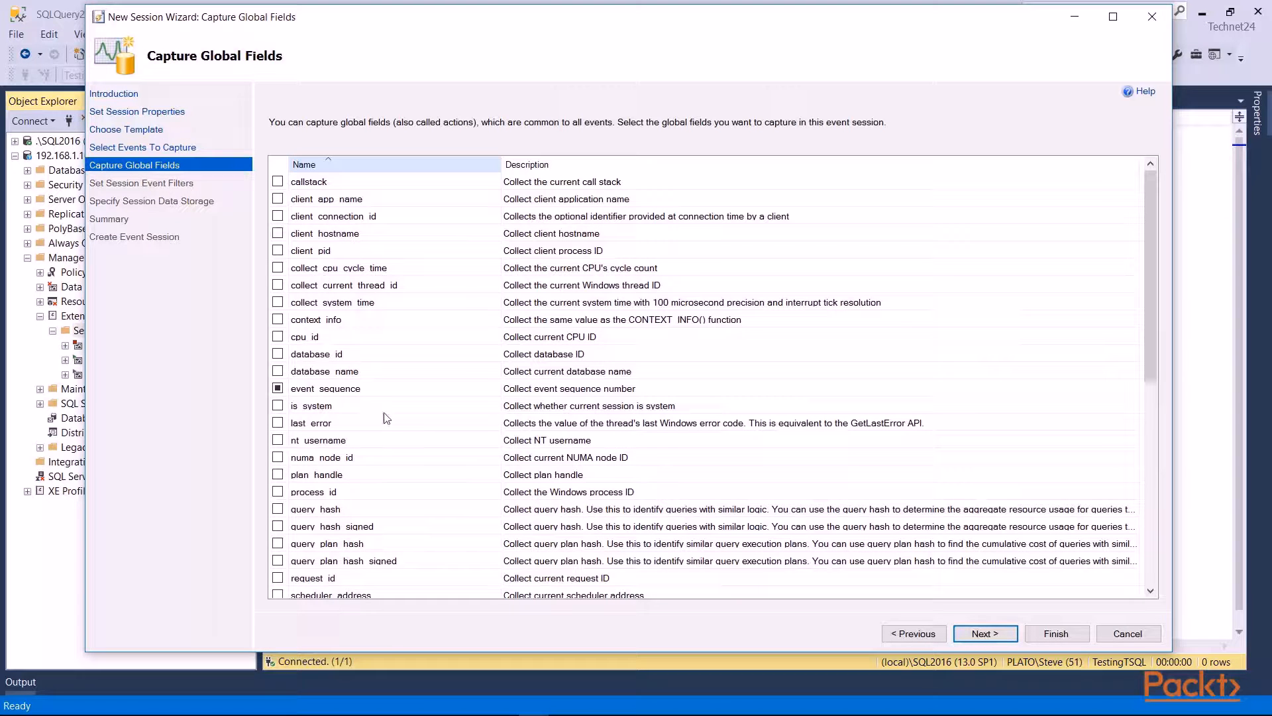
scroll(399, 420, "down", 1)
scroll(399, 420, "down", 2)
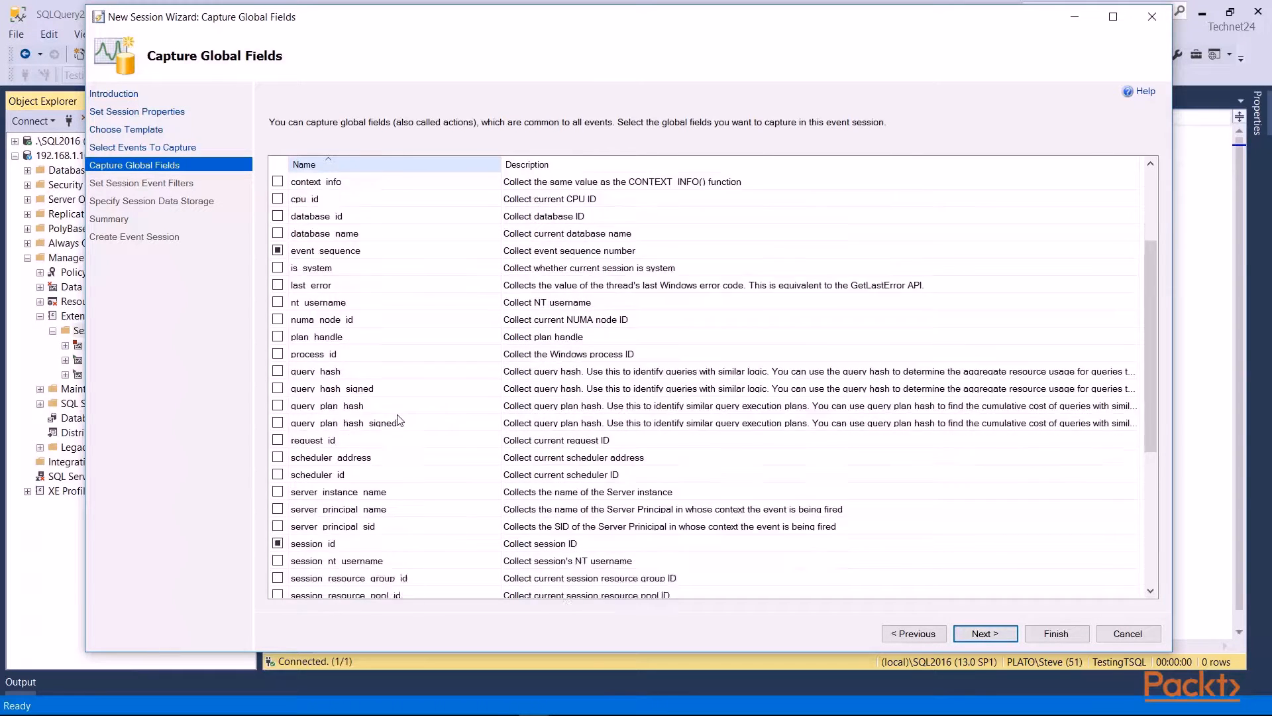
scroll(403, 418, "down", 3)
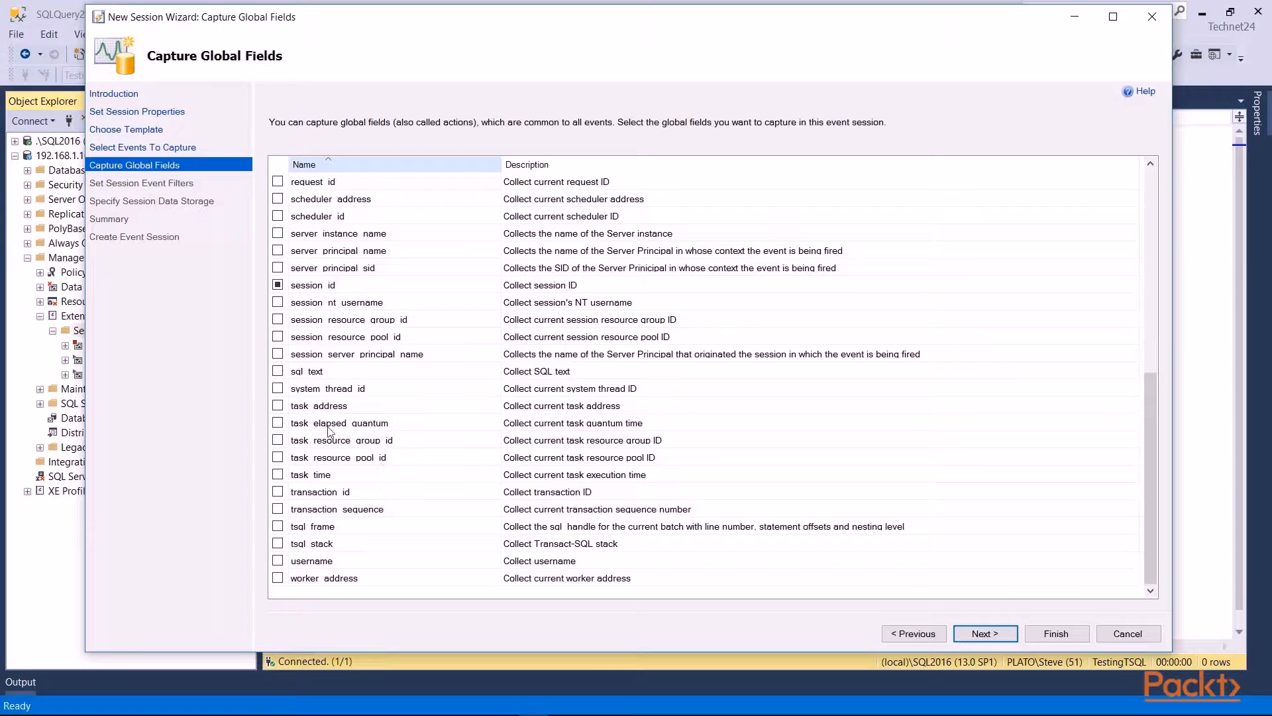
left_click(278, 371)
scroll(428, 431, "up", 4)
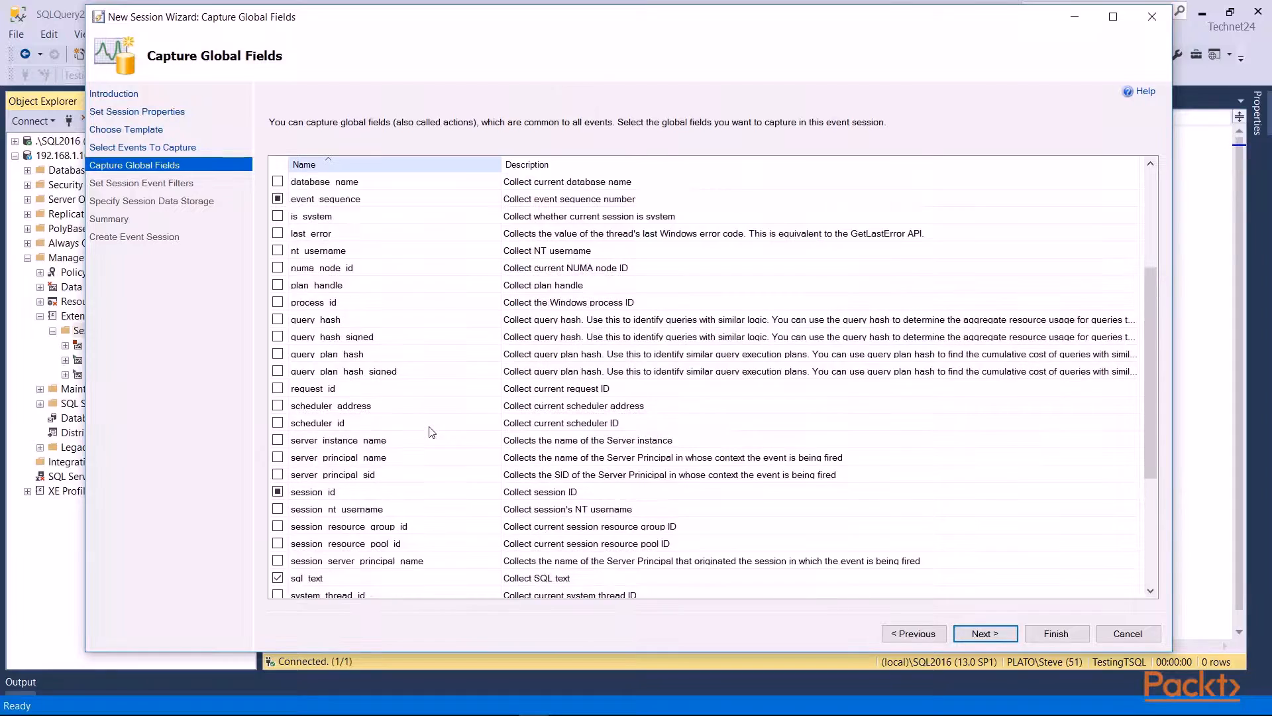
left_click(985, 633)
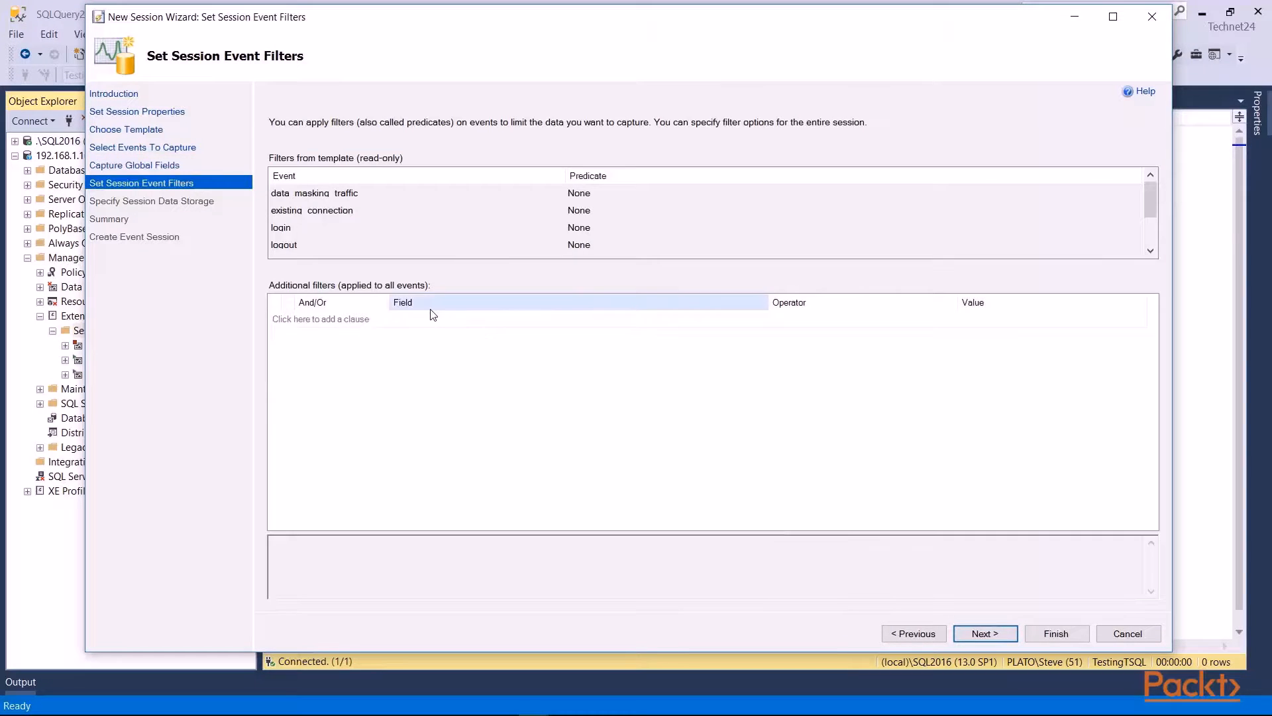
Add a clause to the session's additional filters and look over the template's event predicates
left_click(330, 200)
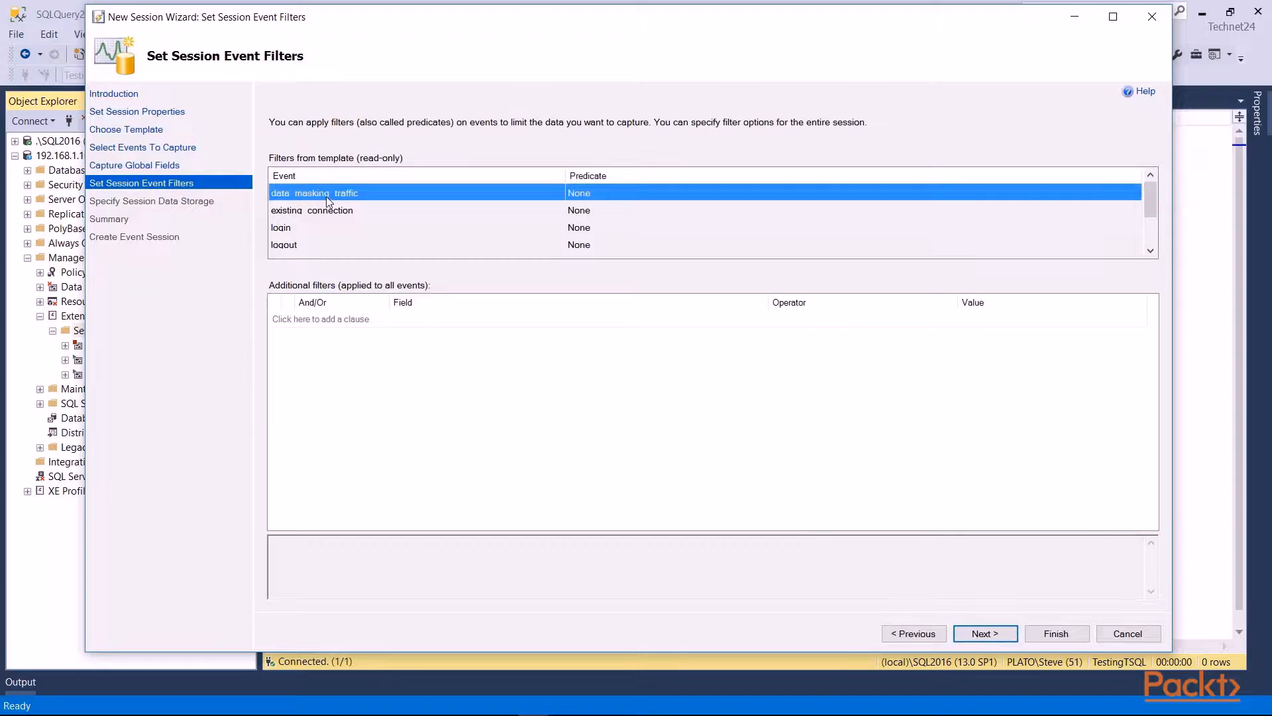
left_click(514, 321)
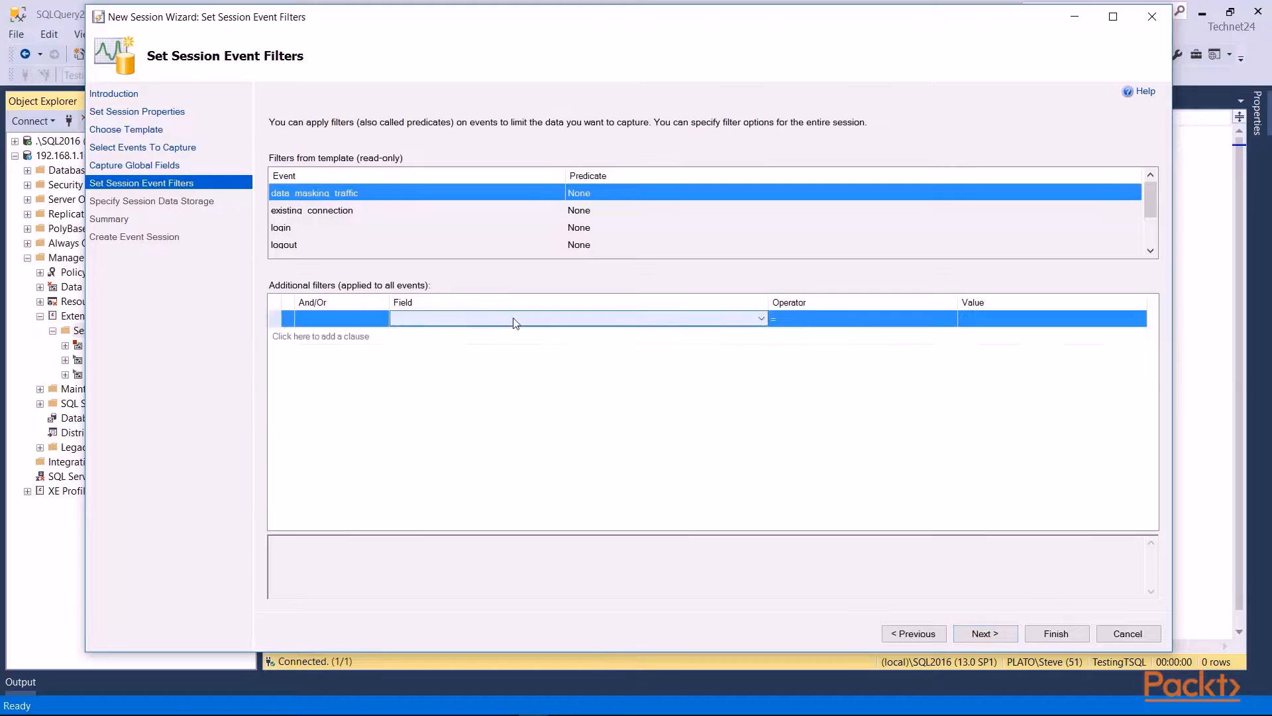
left_click(761, 318)
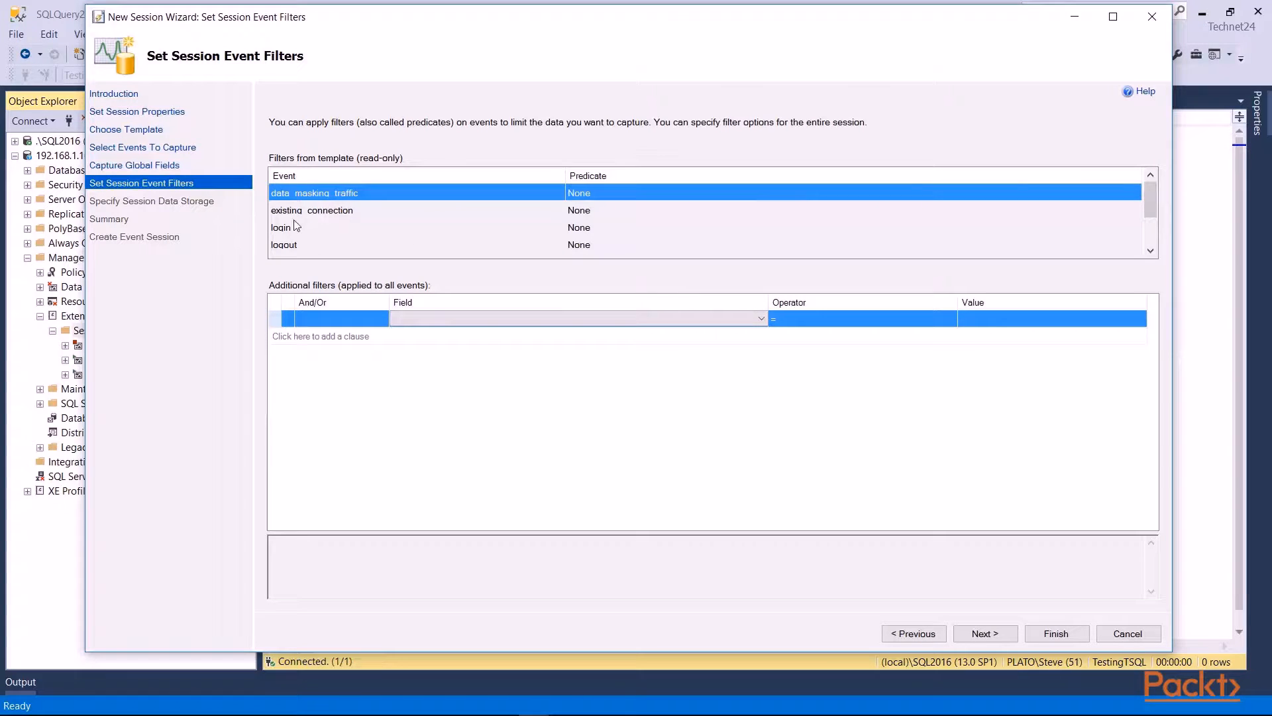
scroll(340, 222, "down", 1)
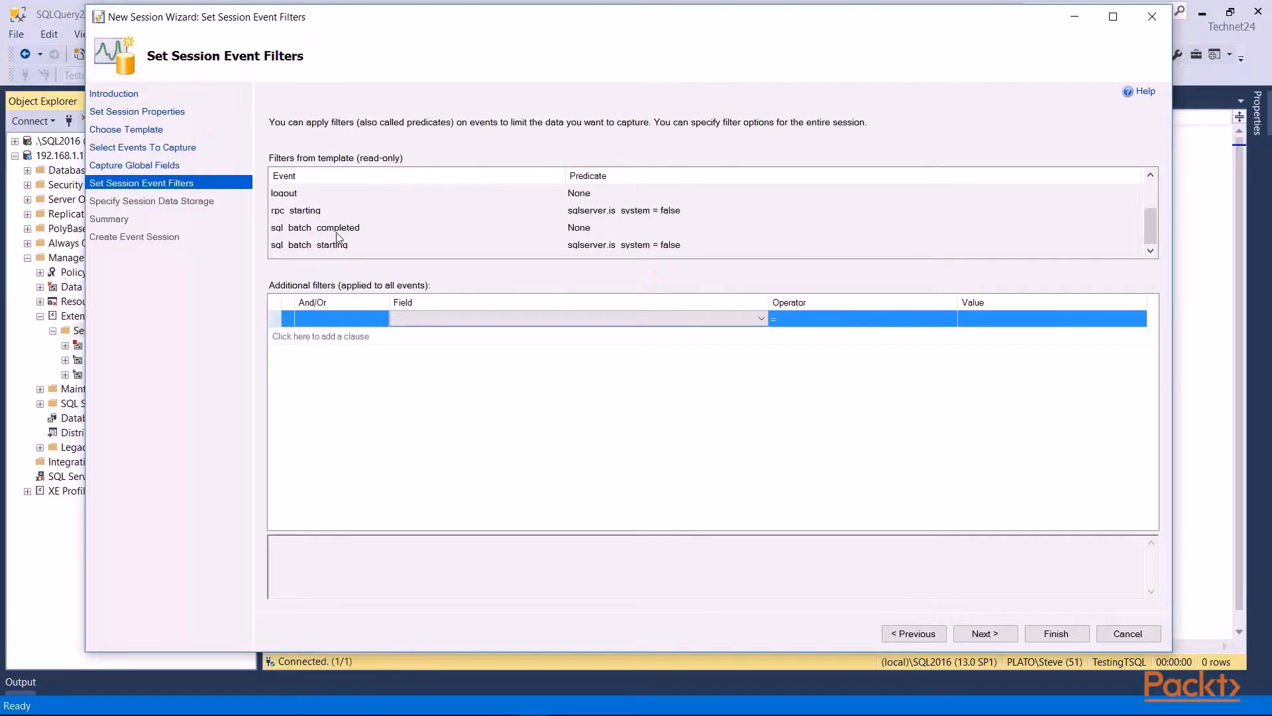
left_click(338, 231)
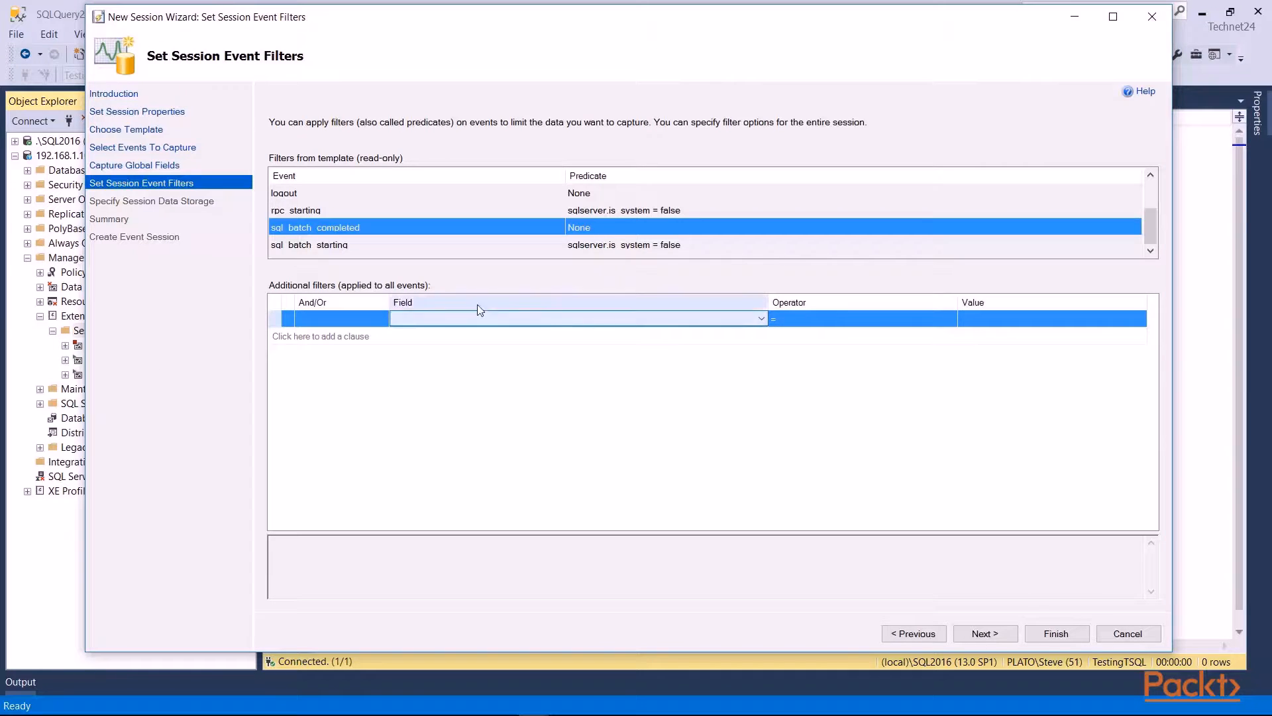
left_click(359, 244)
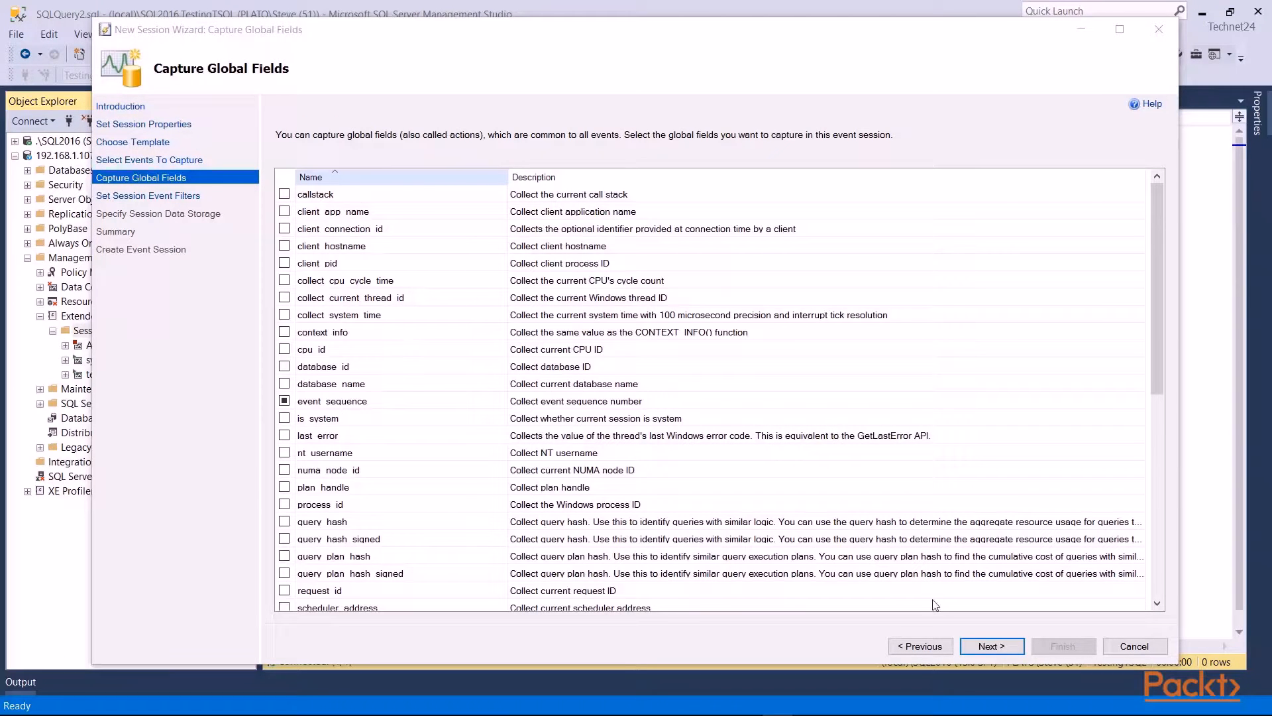
left_click(992, 646)
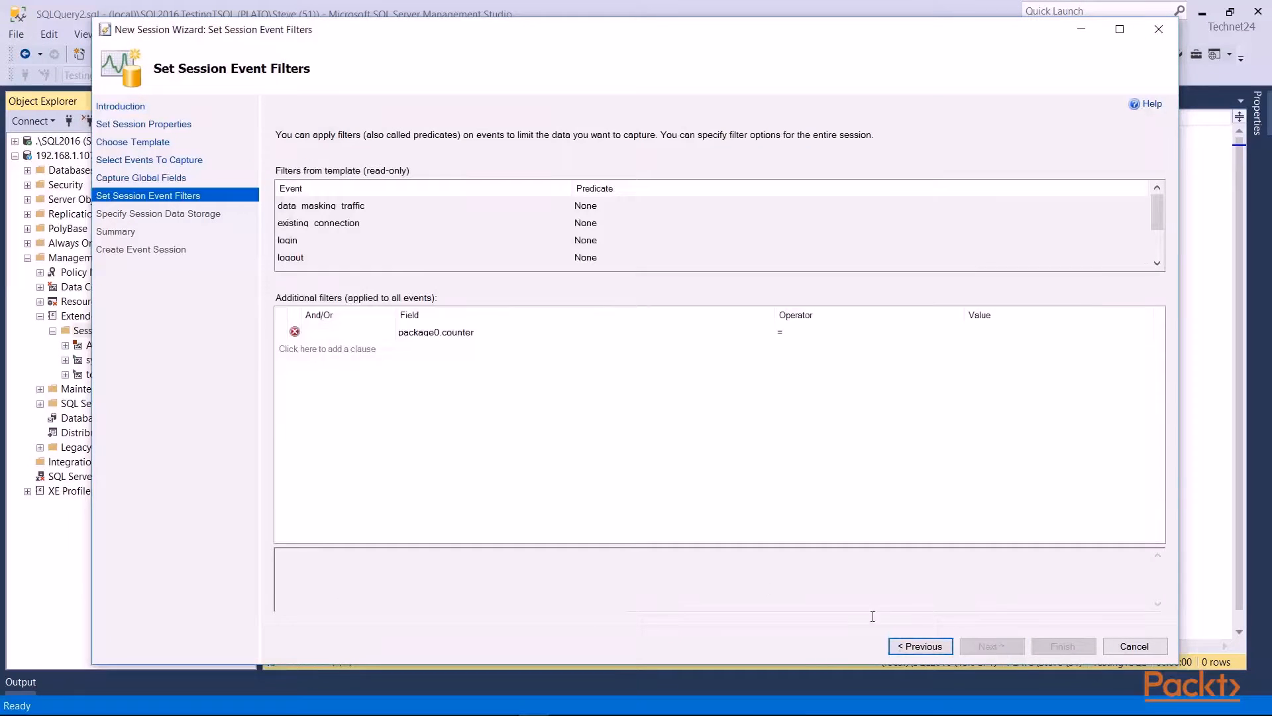
Set the additional filter clause to sqlserver.client_hostname equal to PacktDemo
left_click(311, 206)
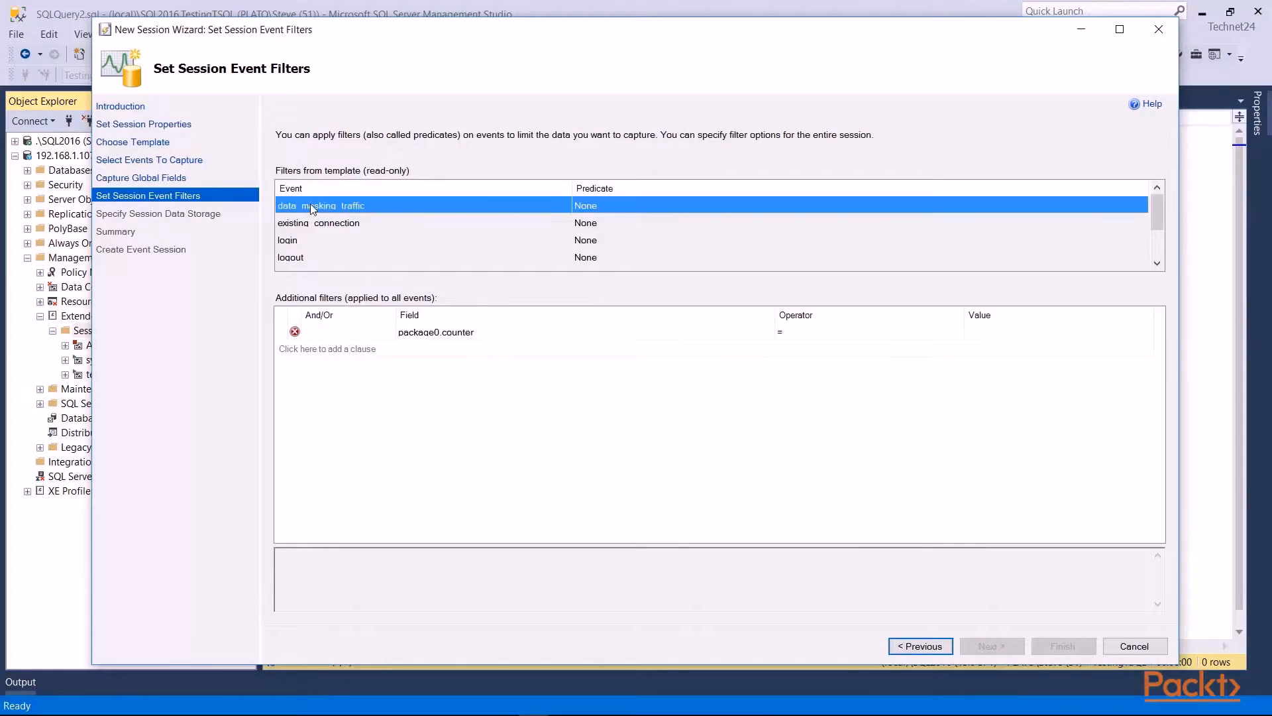
left_click(524, 333)
scroll(523, 333, "down", 6)
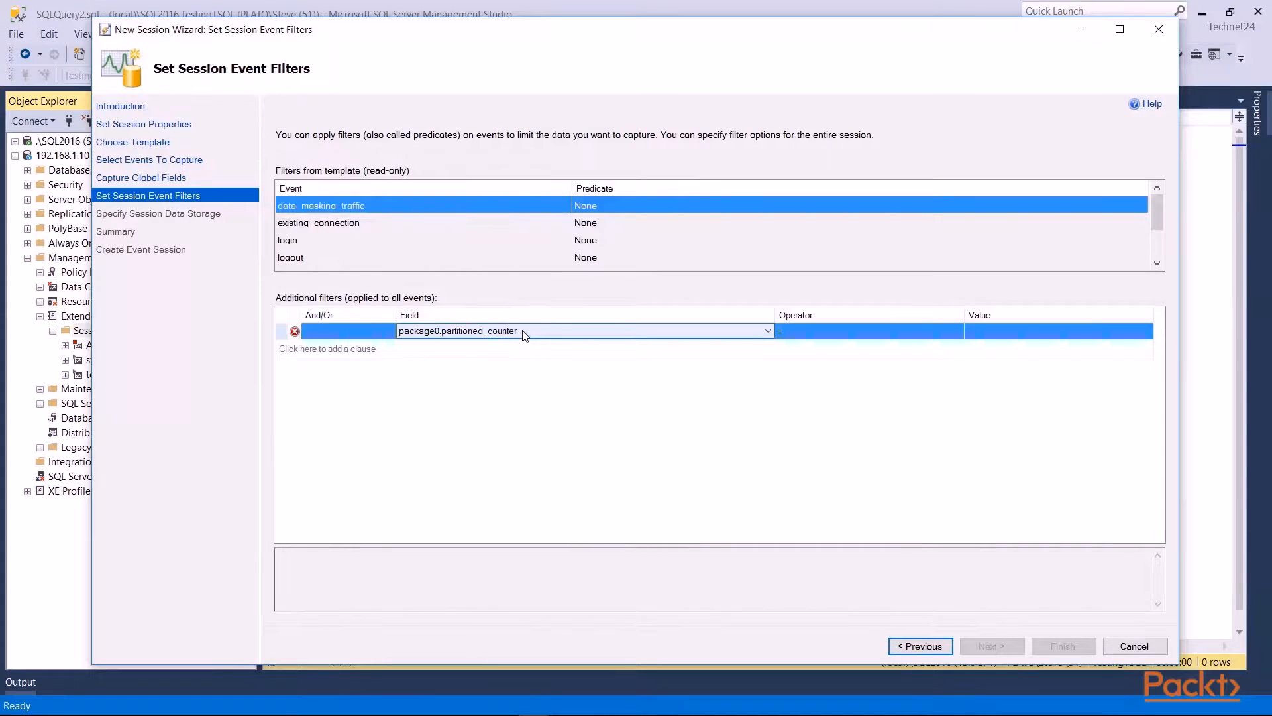
scroll(523, 332, "down", 5)
scroll(523, 334, "down", 1)
scroll(523, 334, "down", 1)
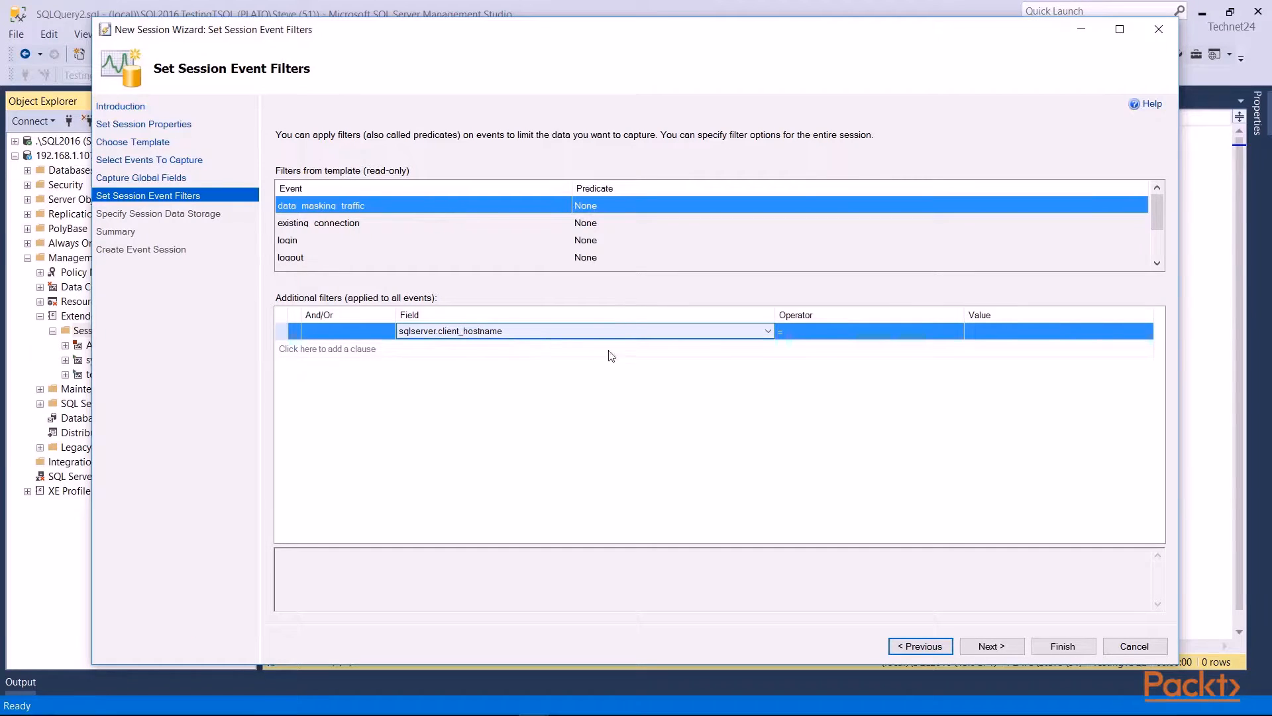
left_click(1001, 335)
type("PacktDemo")
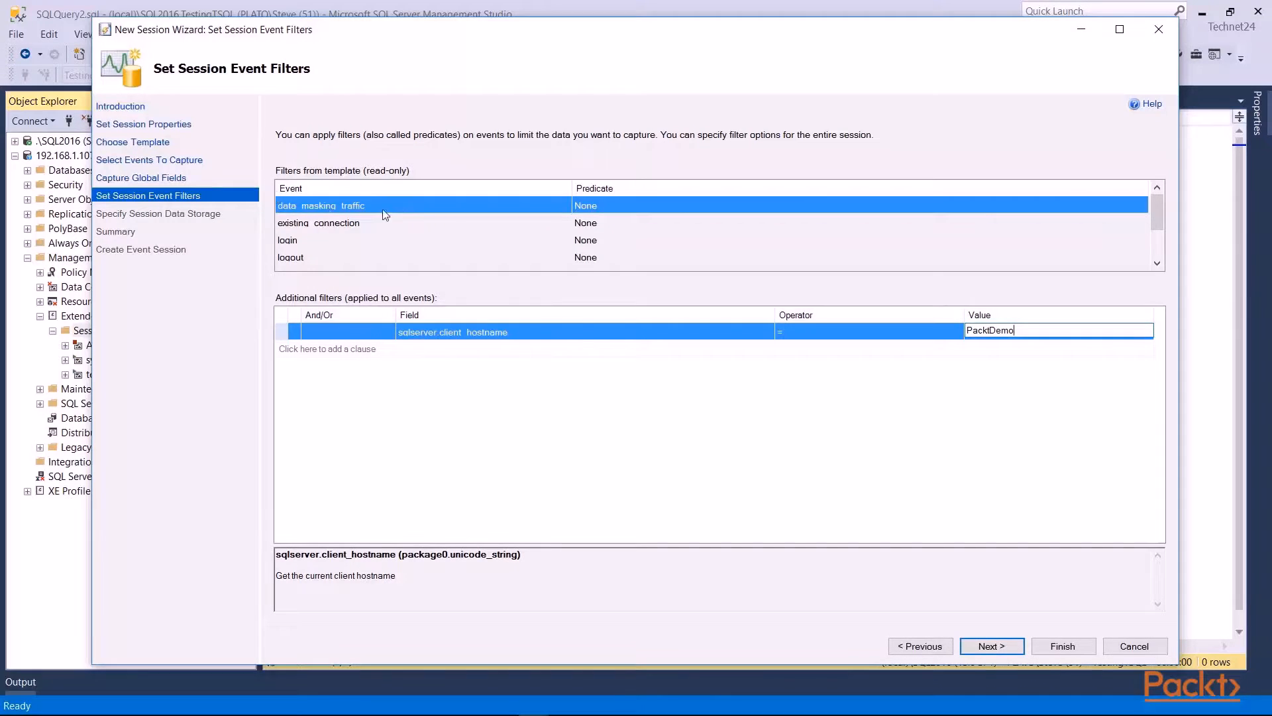
Review the template filters of the selected events down to sql_batch_completed
left_click(352, 224)
left_click(332, 239)
left_click(320, 265)
left_click(319, 256)
scroll(318, 254, "down", 1)
left_click(322, 242)
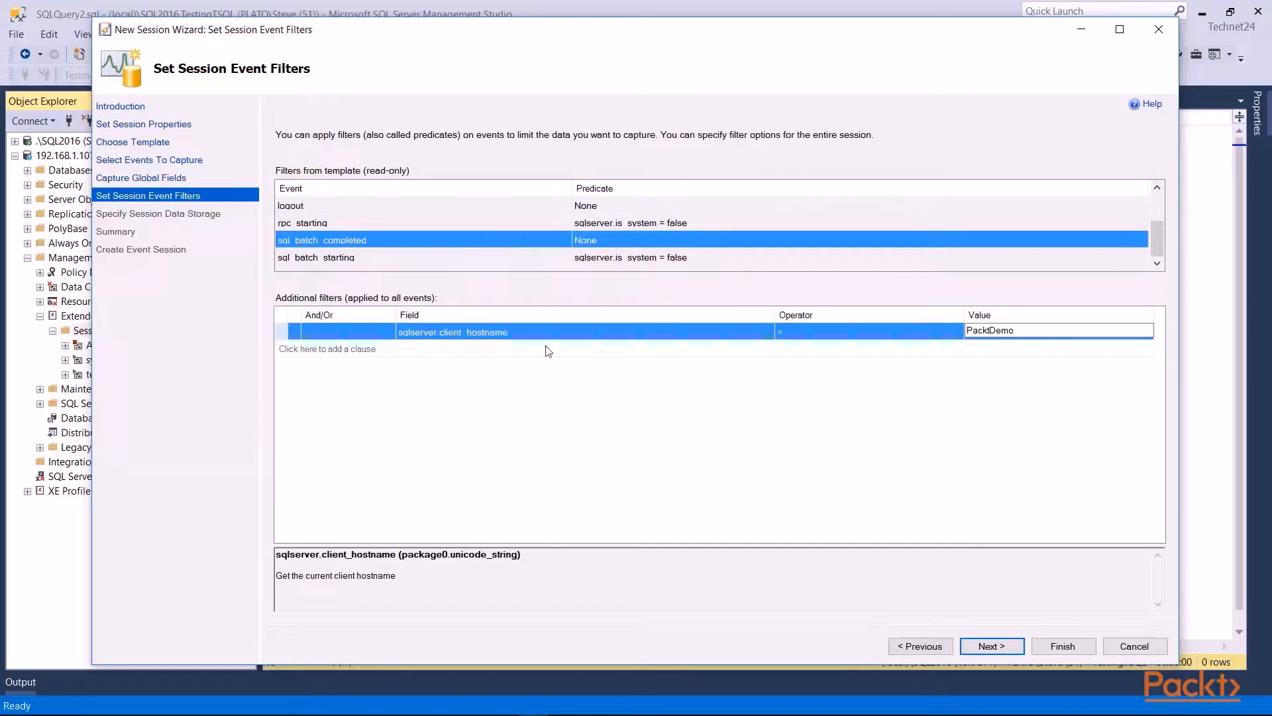
Add a second filter clause joined with And on the sqlserver.sql_text field
left_click(324, 349)
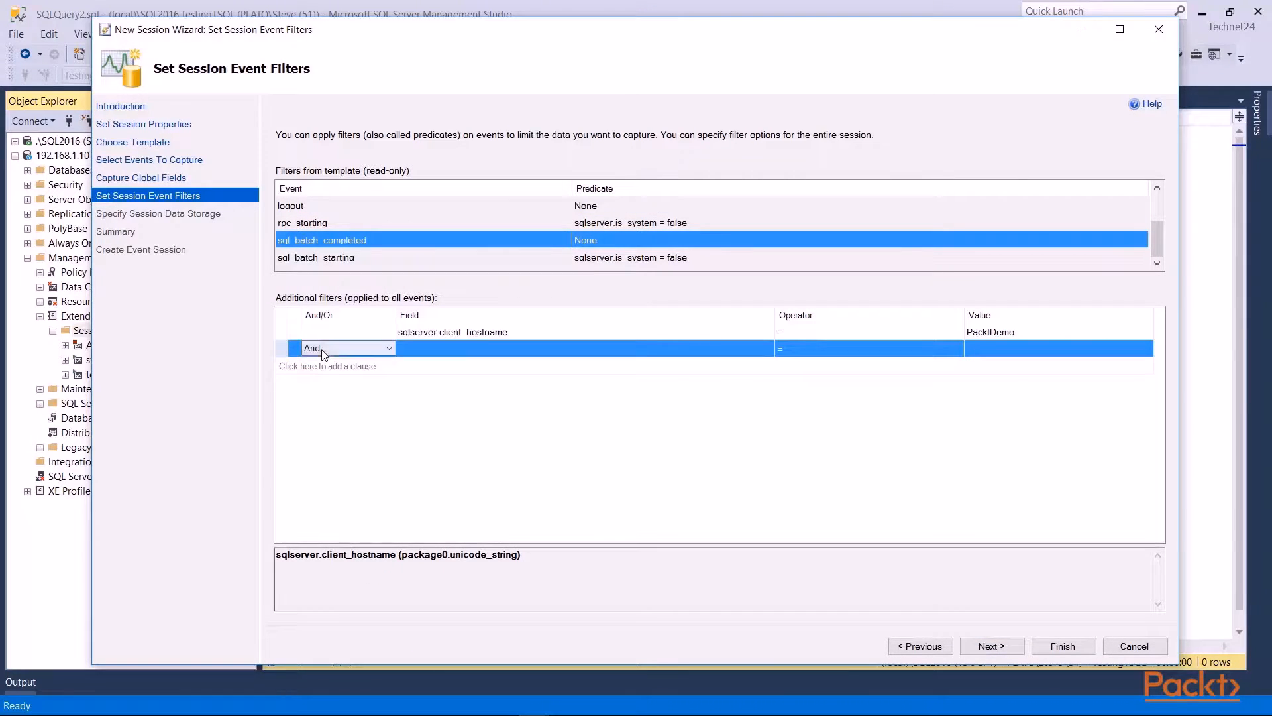
left_click(427, 356)
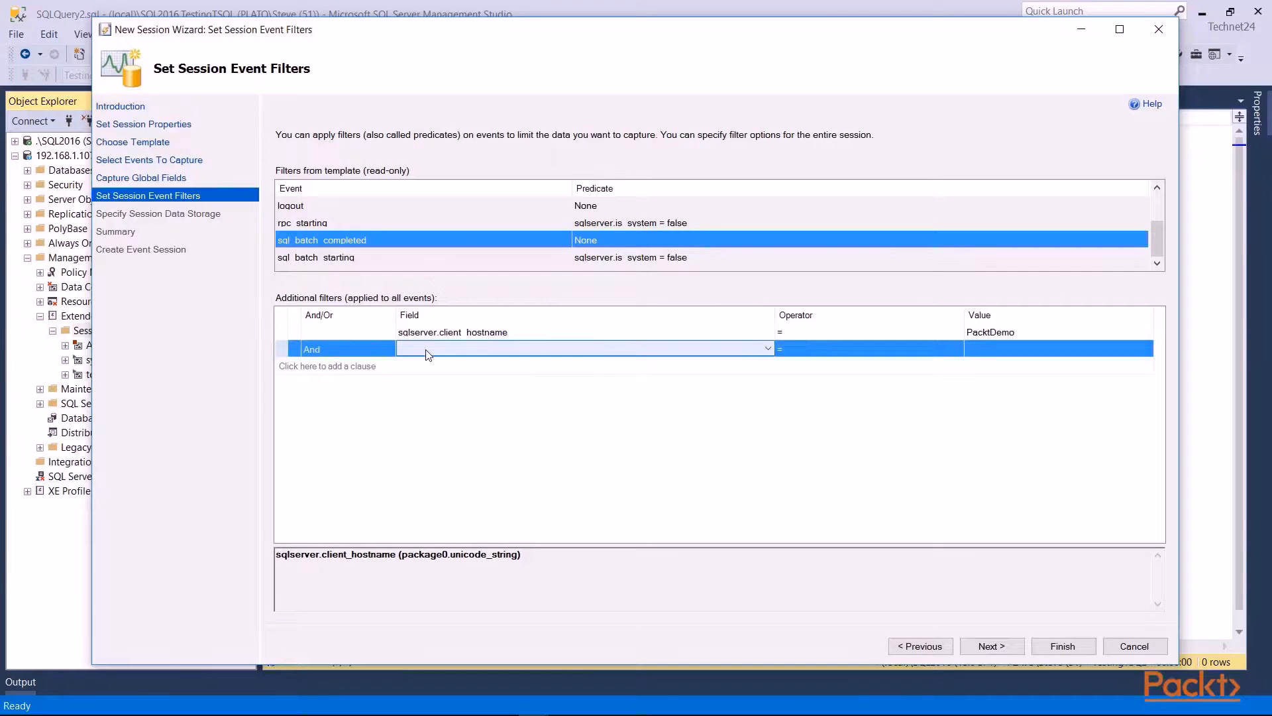
scroll(429, 356, "down", 10)
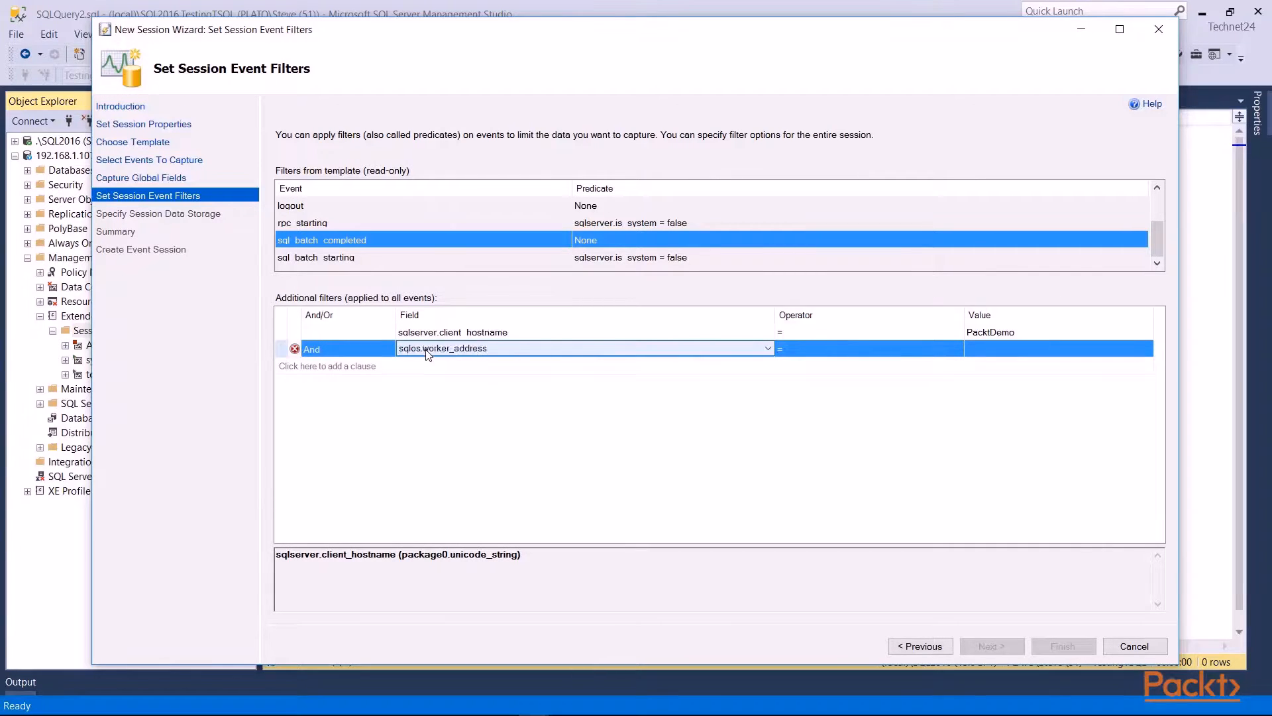
scroll(429, 356, "down", 8)
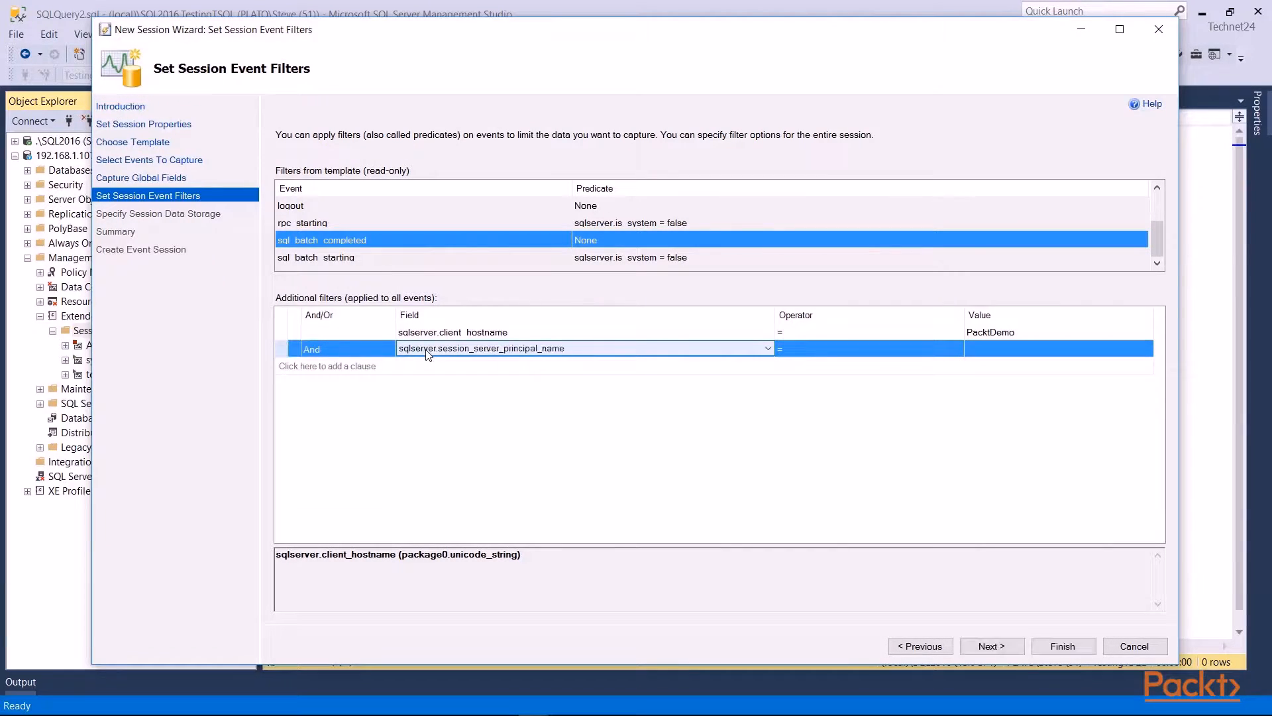
scroll(427, 354, "up", 1)
scroll(427, 354, "down", 1)
Set the sql_text clause's operator to like_i_sql_unicode_string with the value select * and continue to the data storage settings
left_click(802, 352)
scroll(855, 351, "down", 4)
scroll(855, 351, "down", 2)
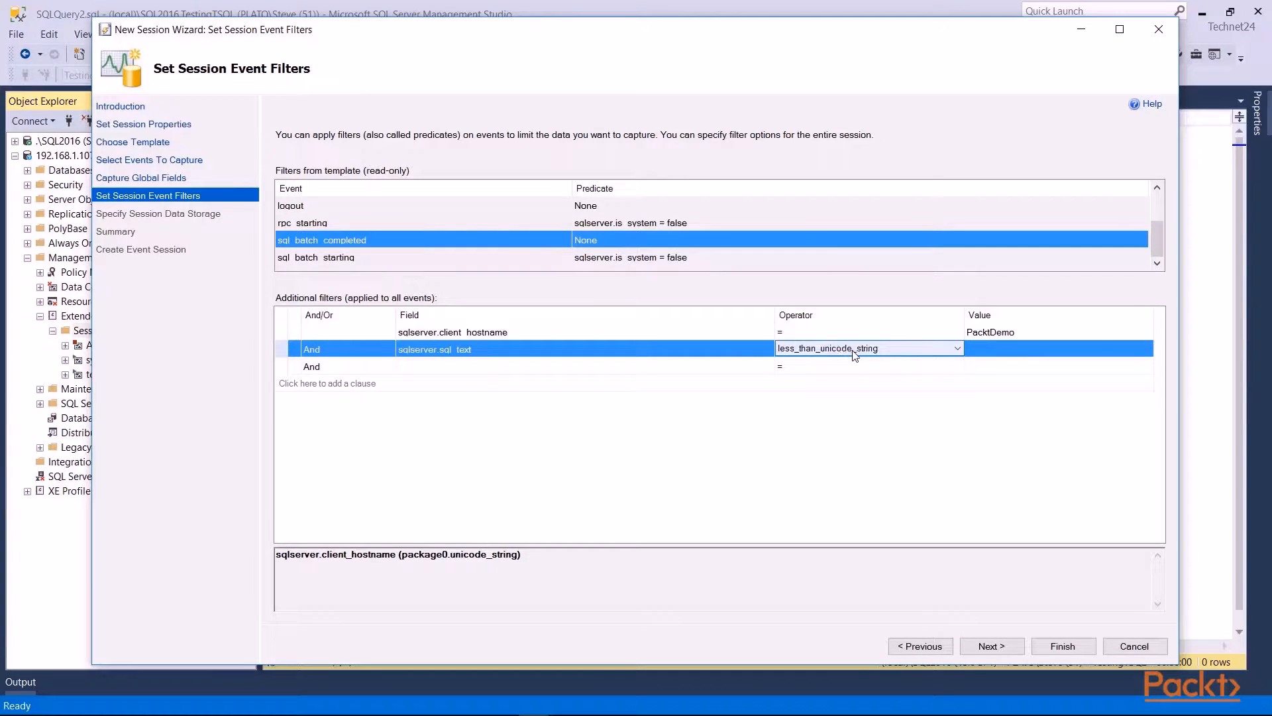
left_click(999, 347)
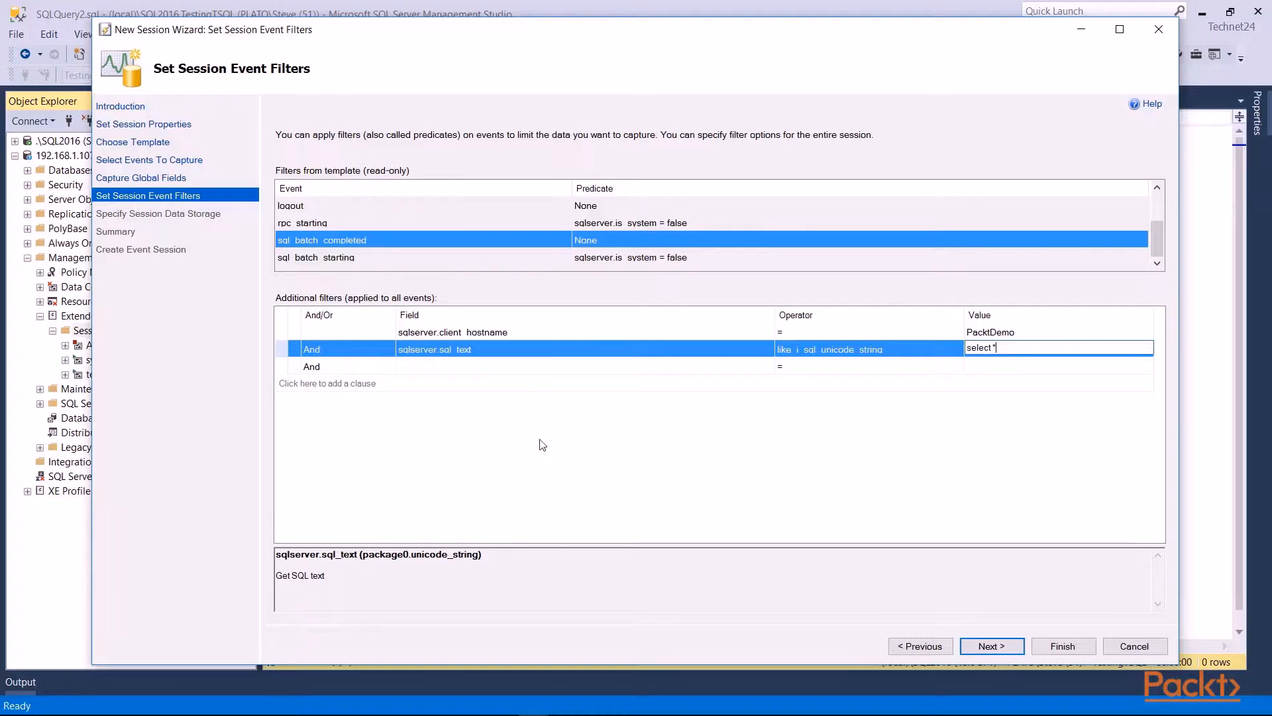
left_click(992, 646)
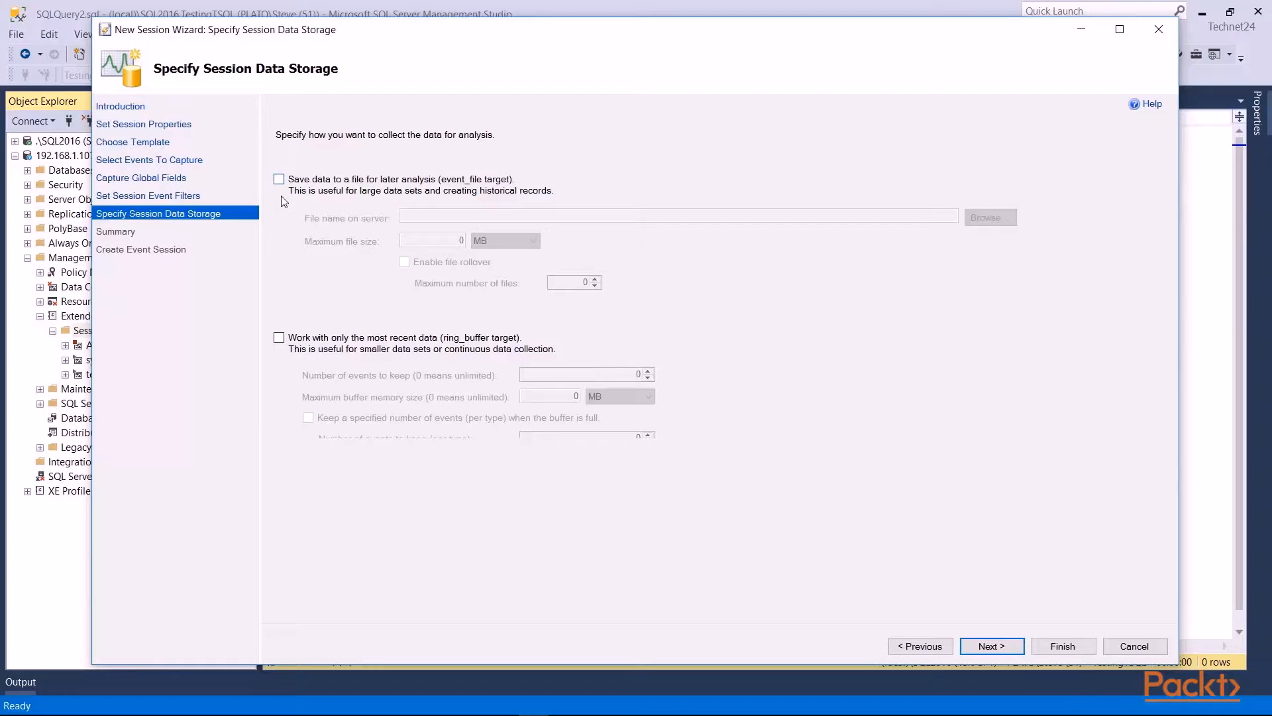
Try out the event_file target for the session data, checking its file name and size unit options
left_click(291, 180)
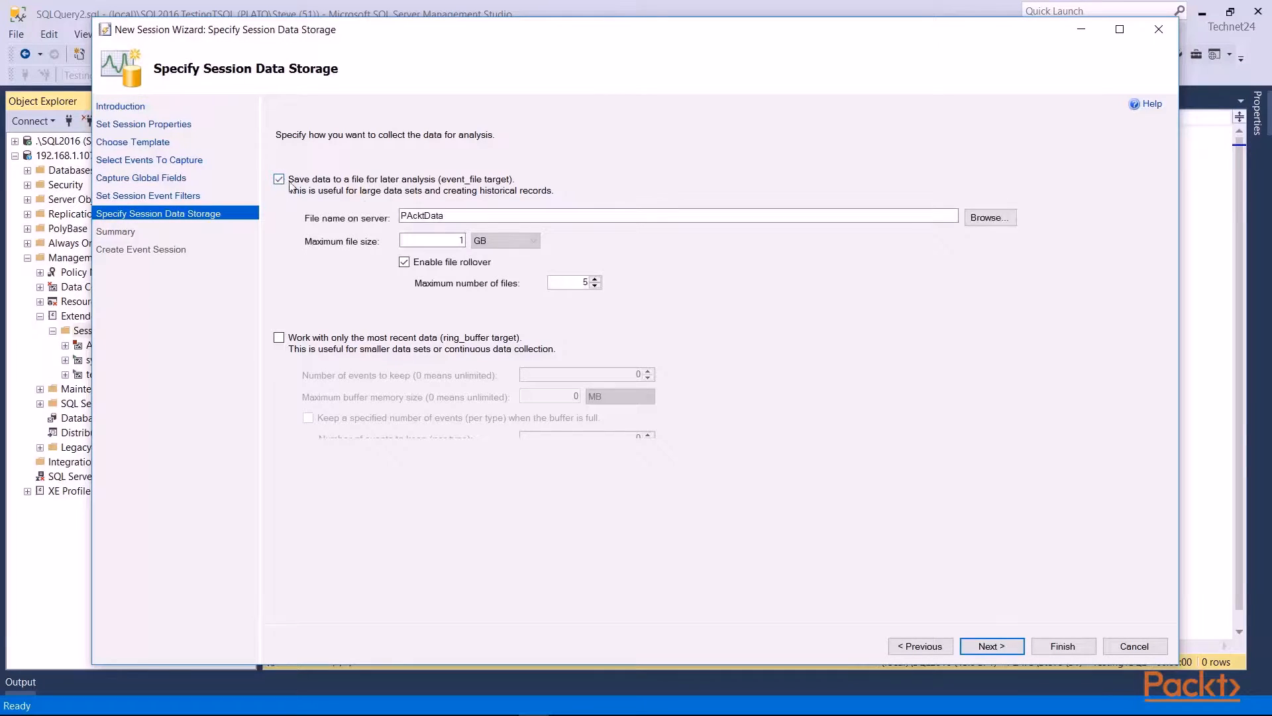
left_click(989, 217)
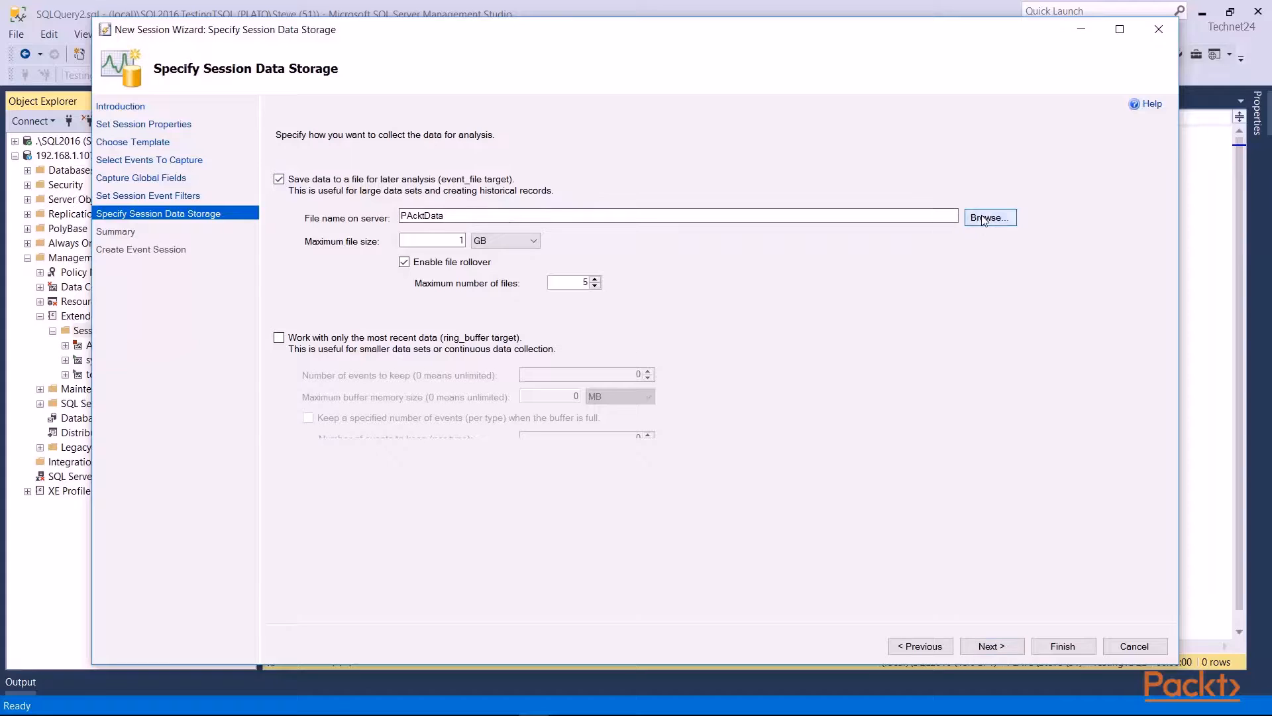
left_click(775, 568)
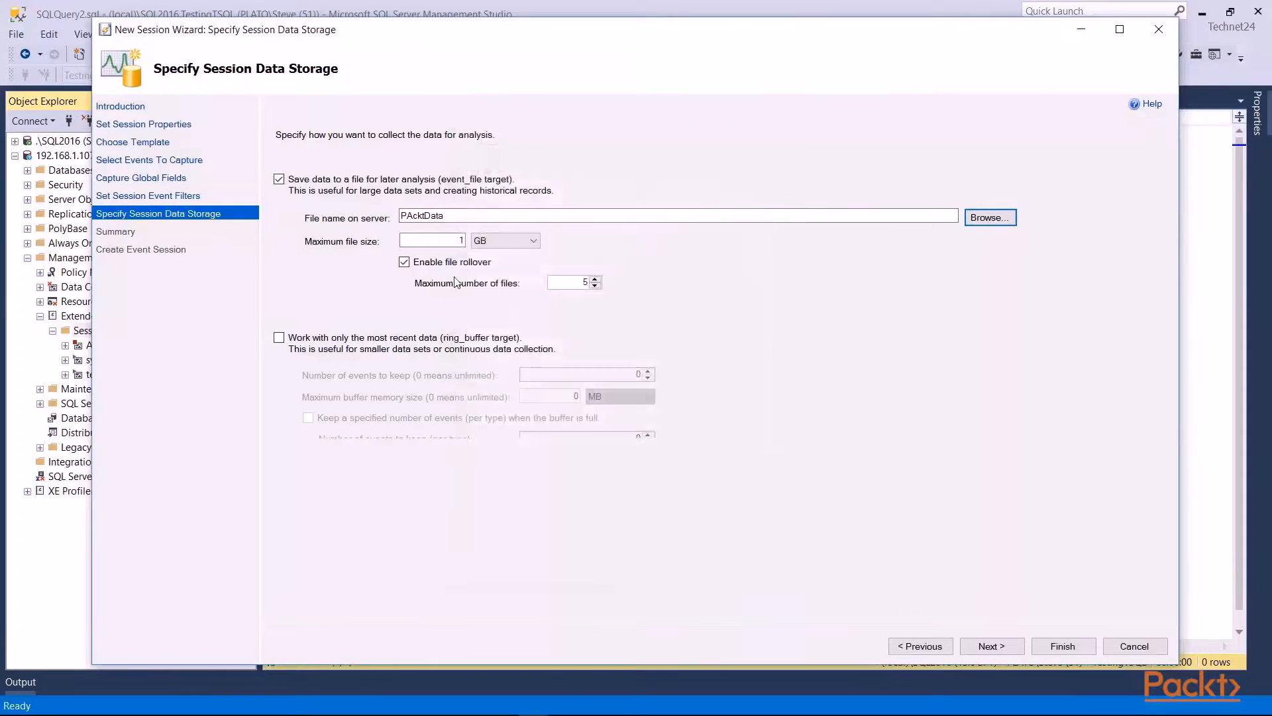
left_click(466, 221)
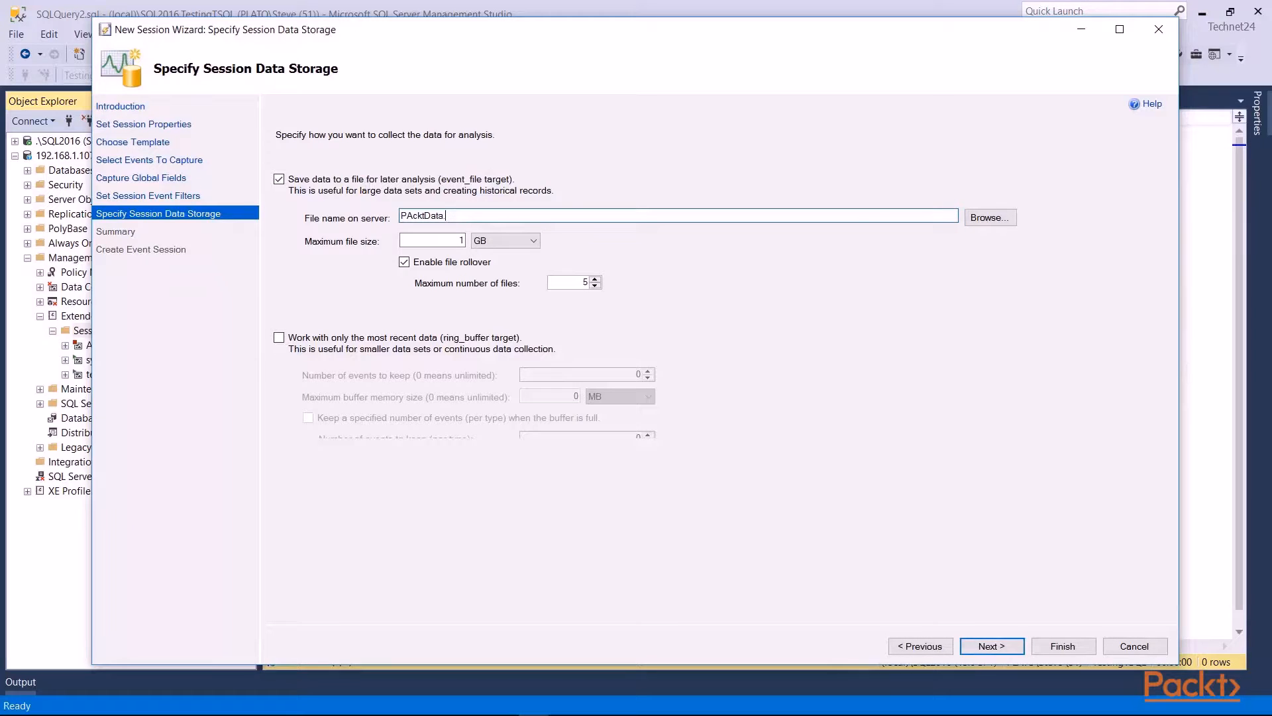
key("BackSpace")
key("BackSpace")
key("BackSpace")
left_click(488, 241)
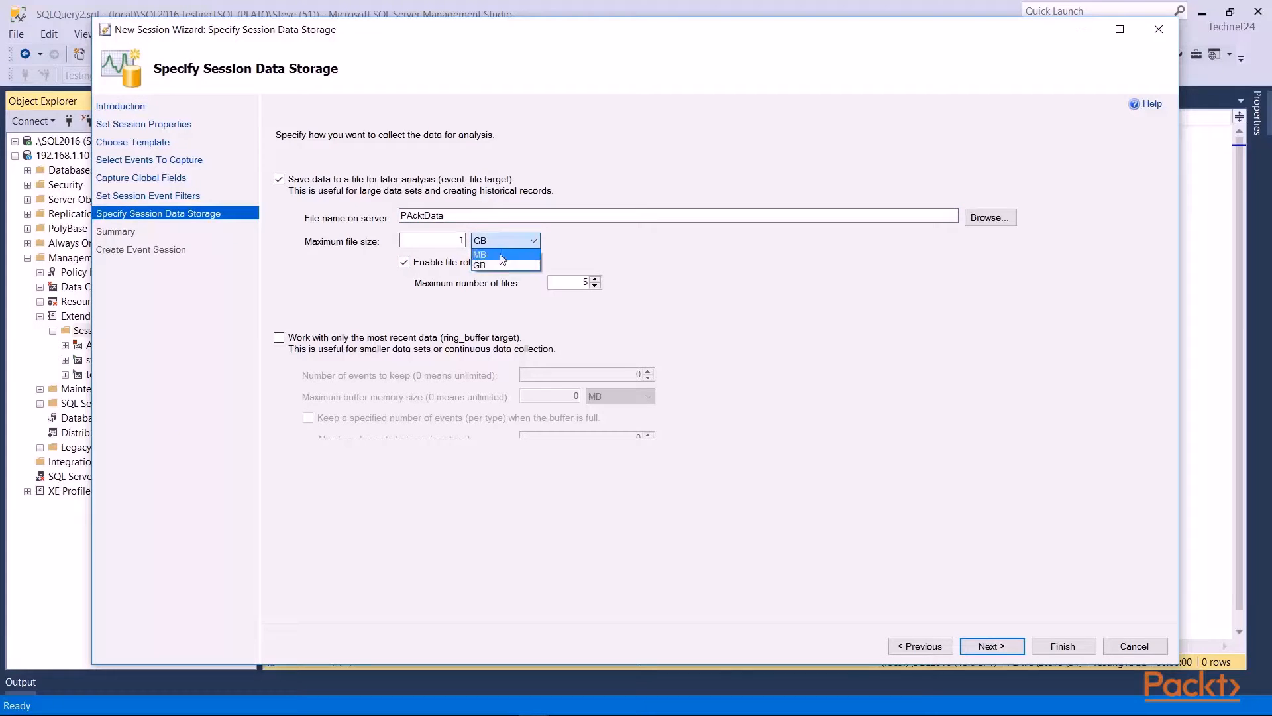
left_click(543, 246)
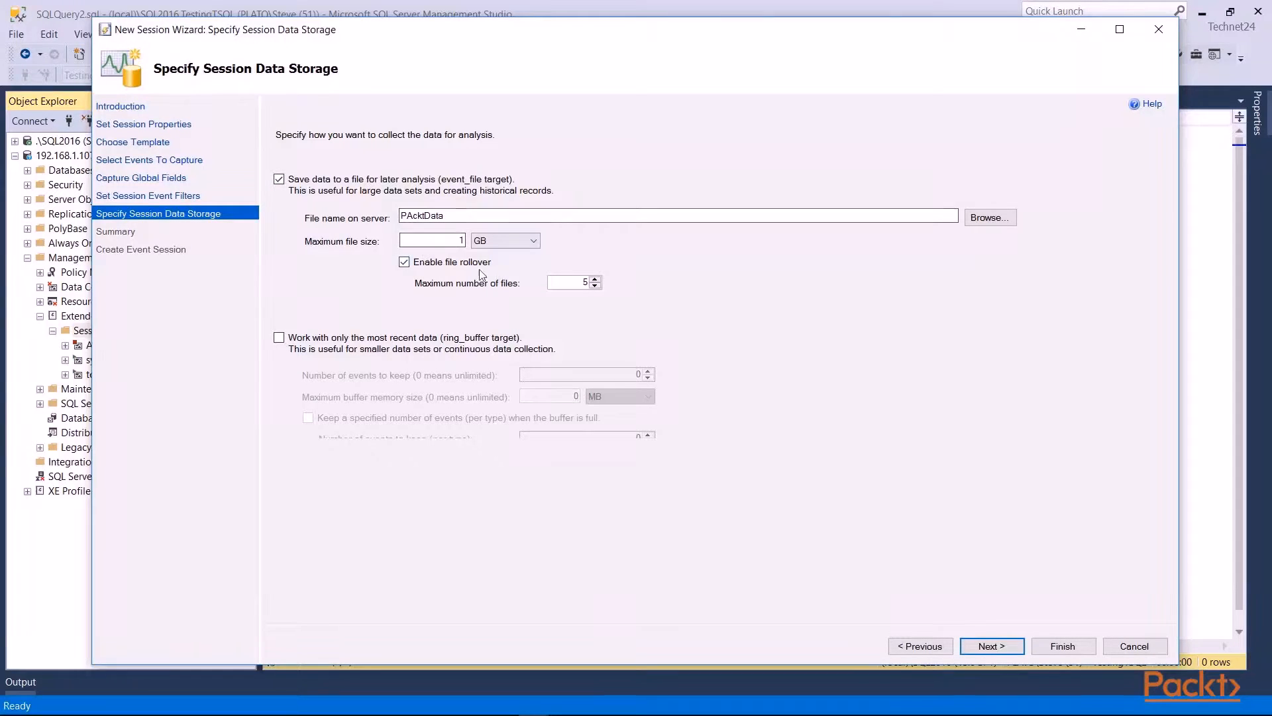
left_click(280, 179)
Collect only the most recent data with the ring_buffer target and continue to the session summary
left_click(289, 339)
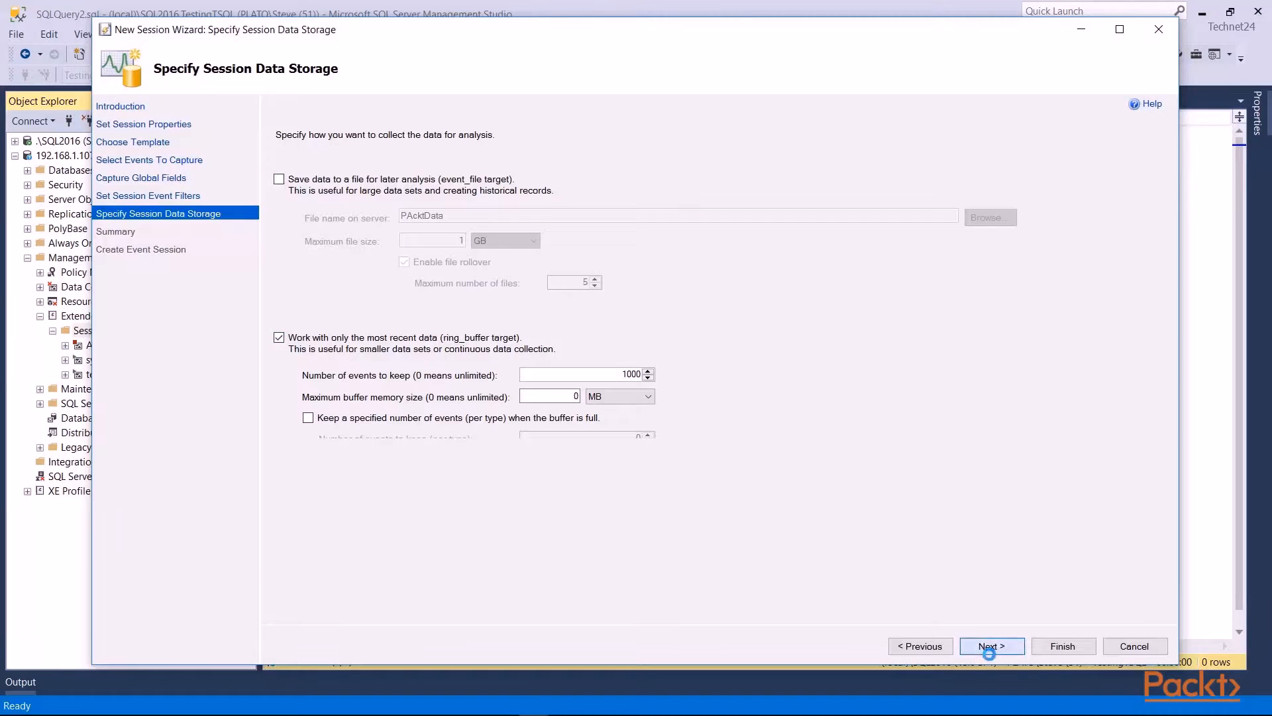
left_click(981, 649)
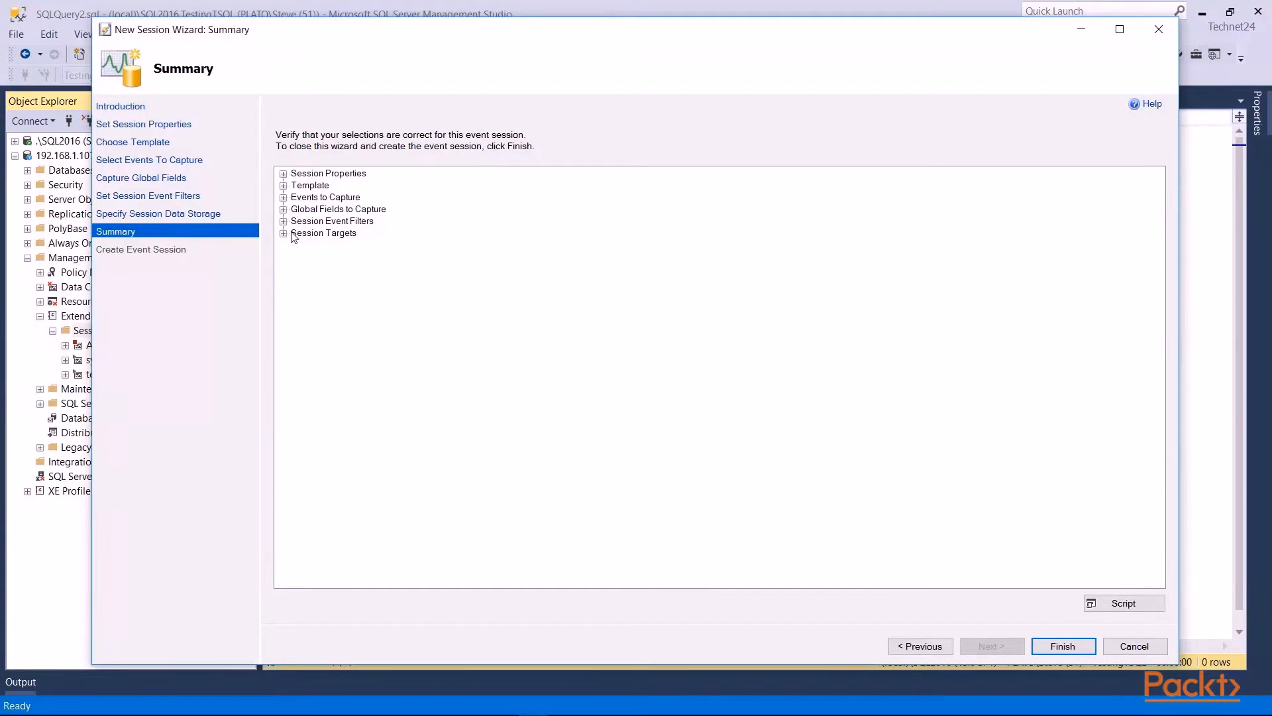
Script the session definition to a query window, and create the event session and close the wizard
left_click(1118, 601)
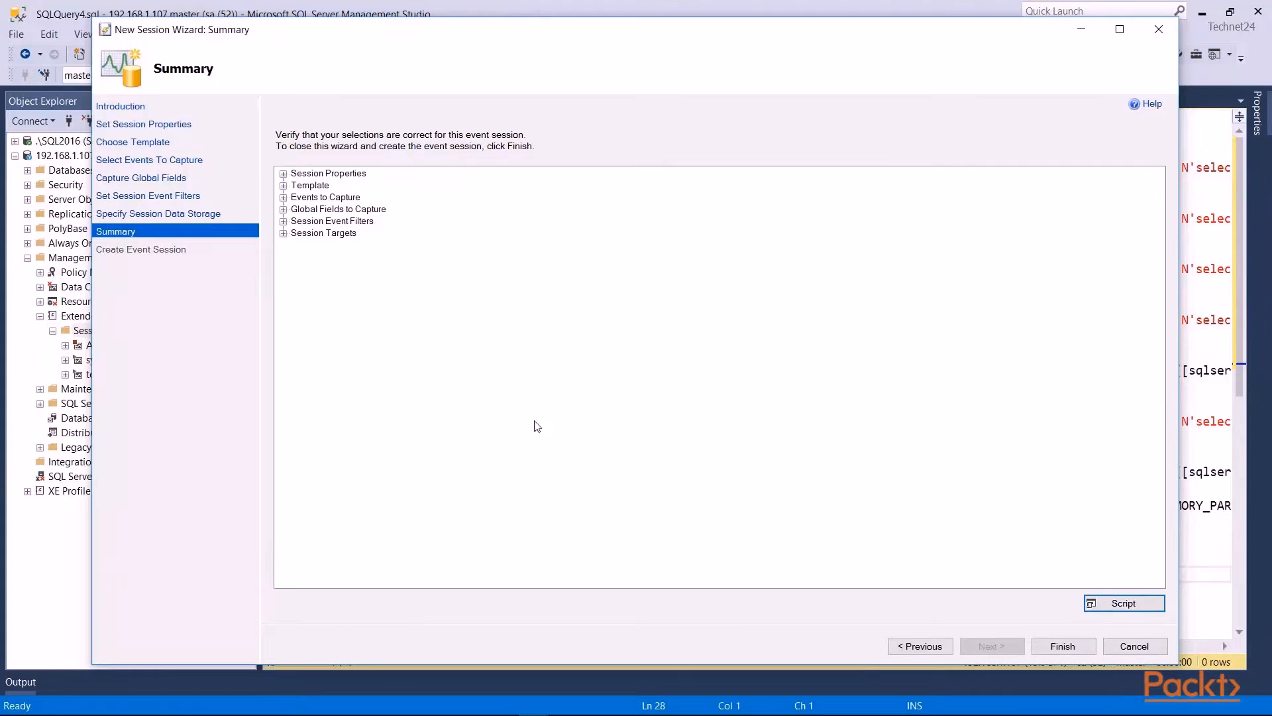
left_click(1060, 646)
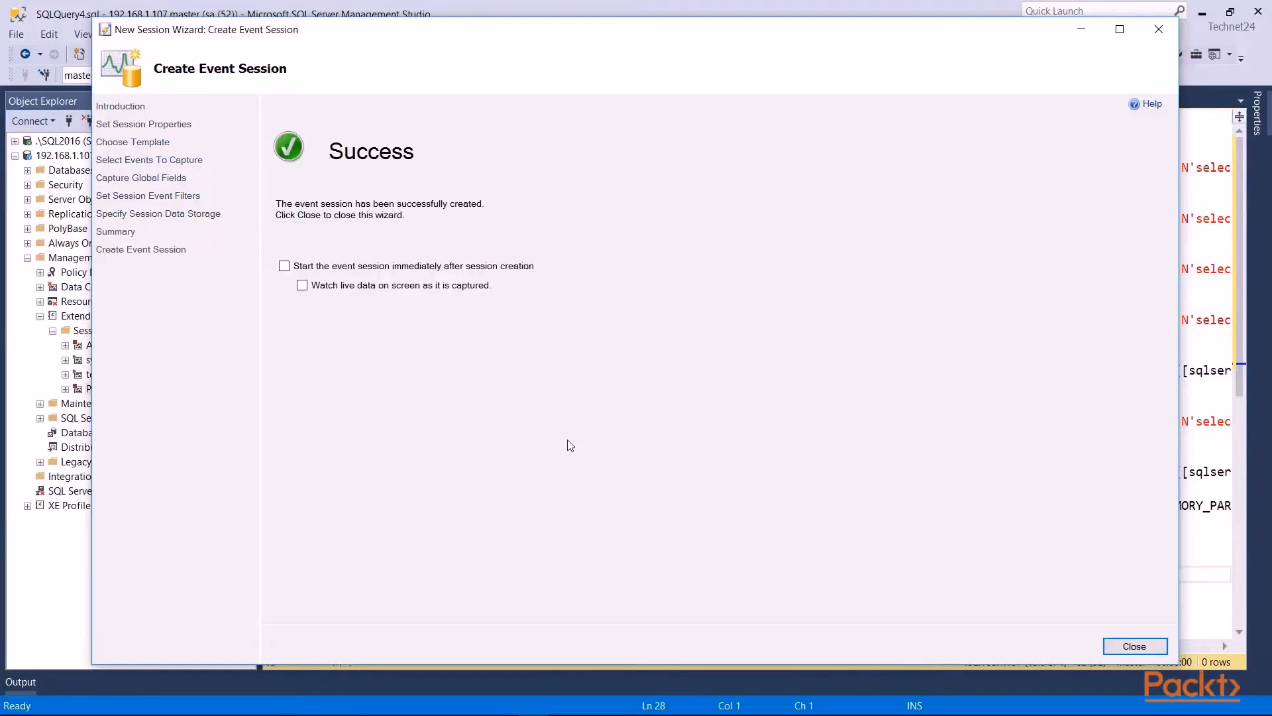
left_click(1110, 652)
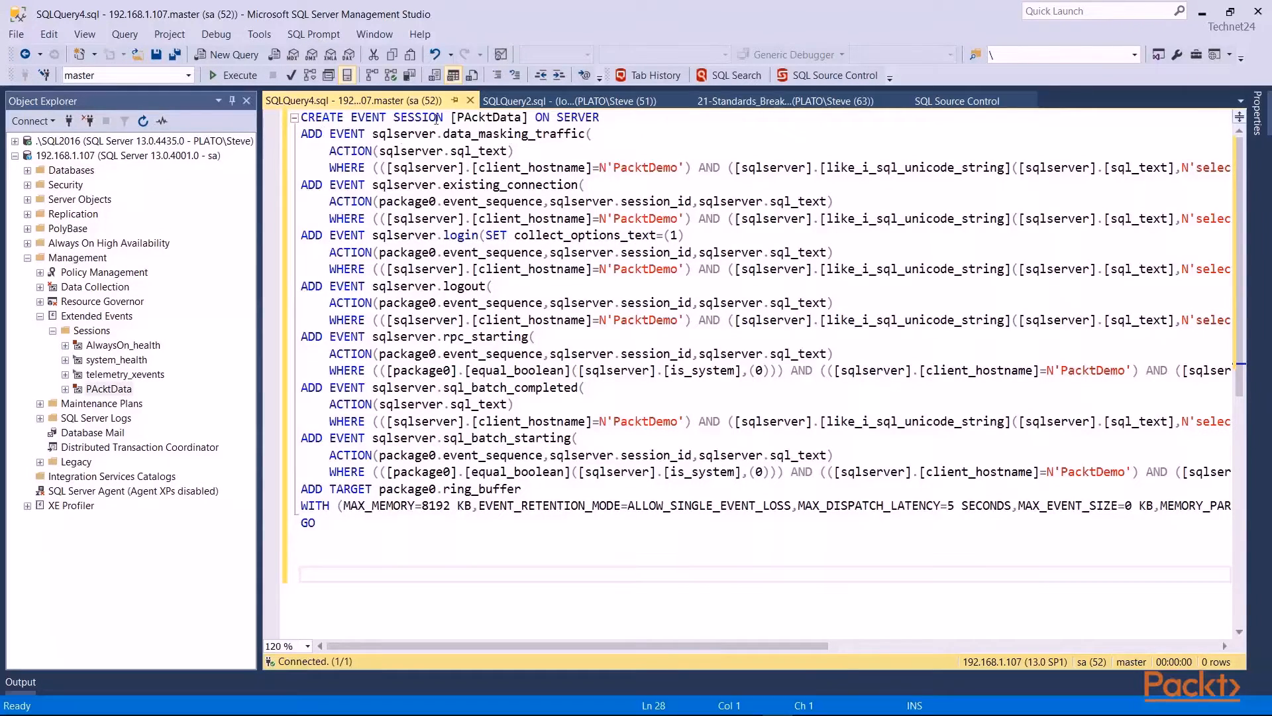
Examine the scripted PAcktData session definition: its added events, captured actions and WHERE filters
left_click_drag(353, 116, 537, 117)
left_click(567, 121)
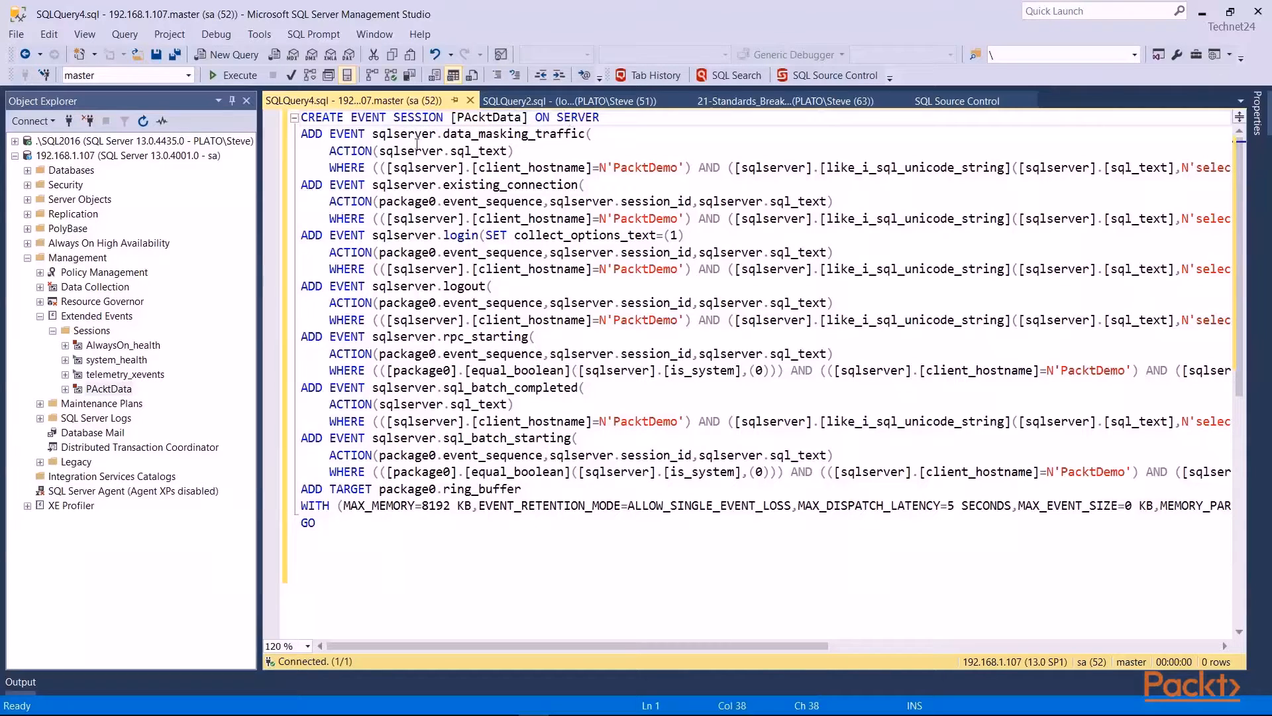
left_click_drag(301, 133, 508, 135)
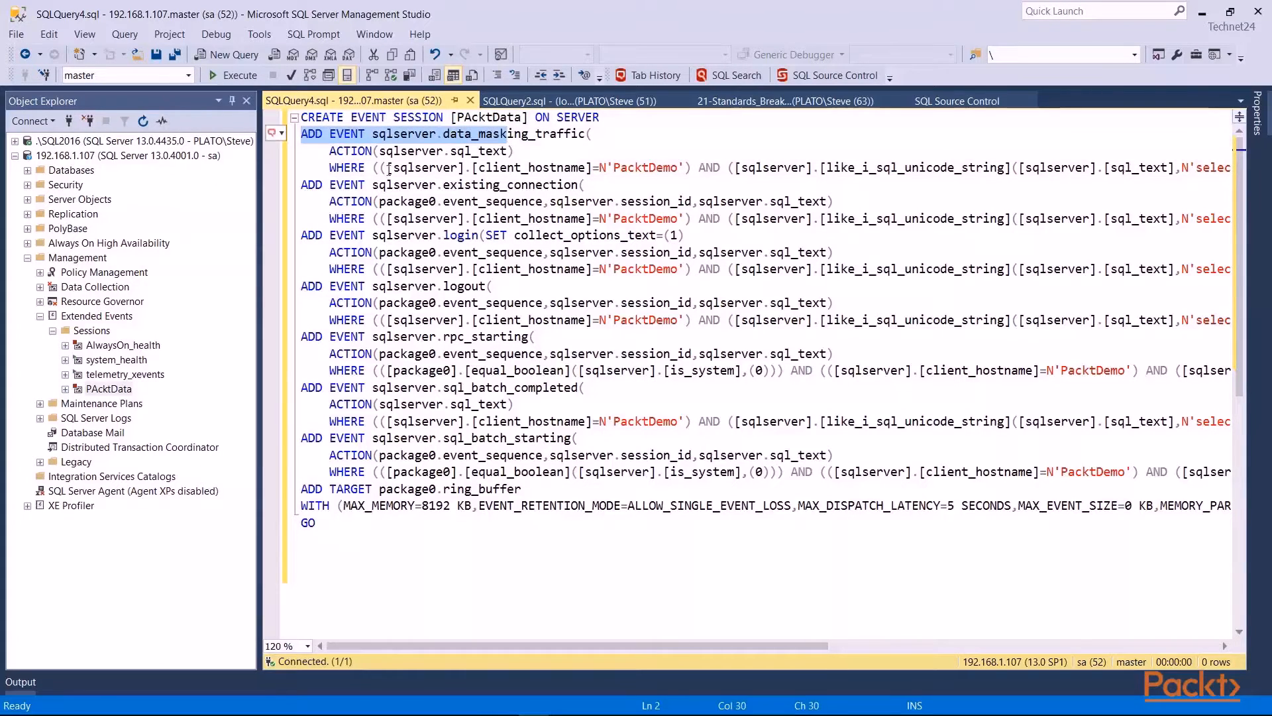
left_click_drag(344, 184, 508, 184)
left_click_drag(343, 235, 457, 286)
left_click_drag(344, 336, 450, 336)
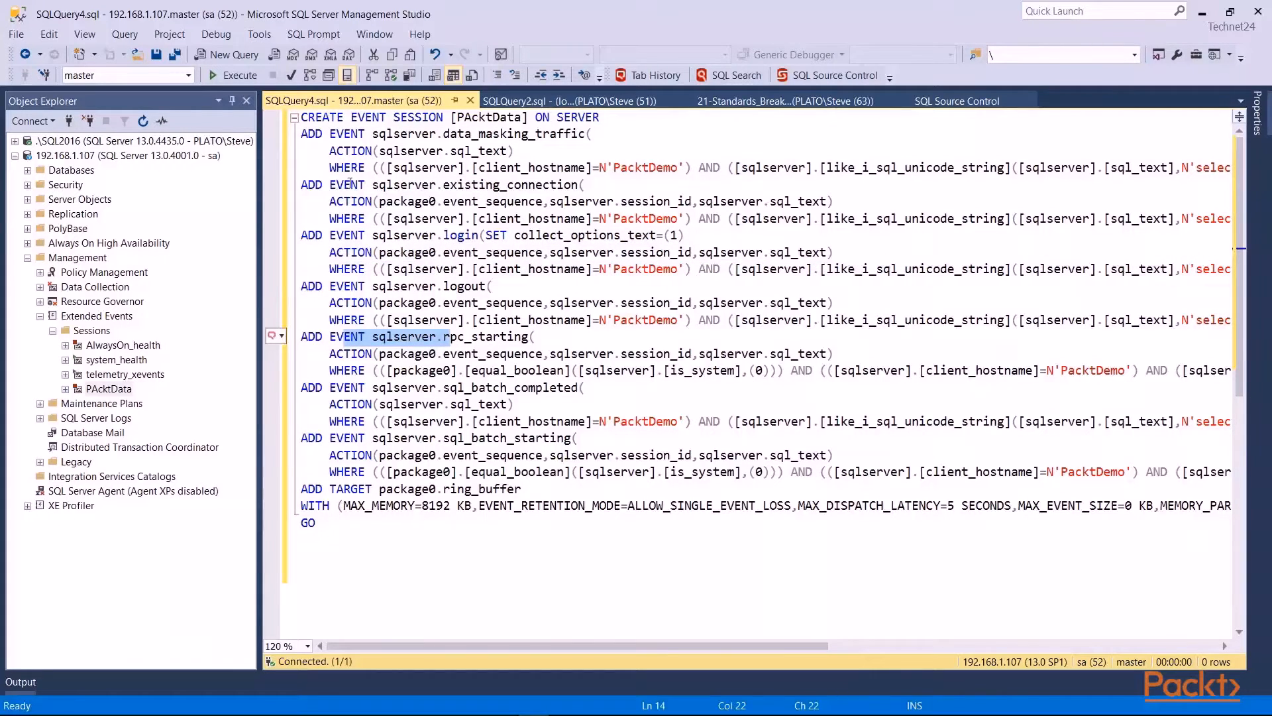
left_click_drag(358, 151, 508, 156)
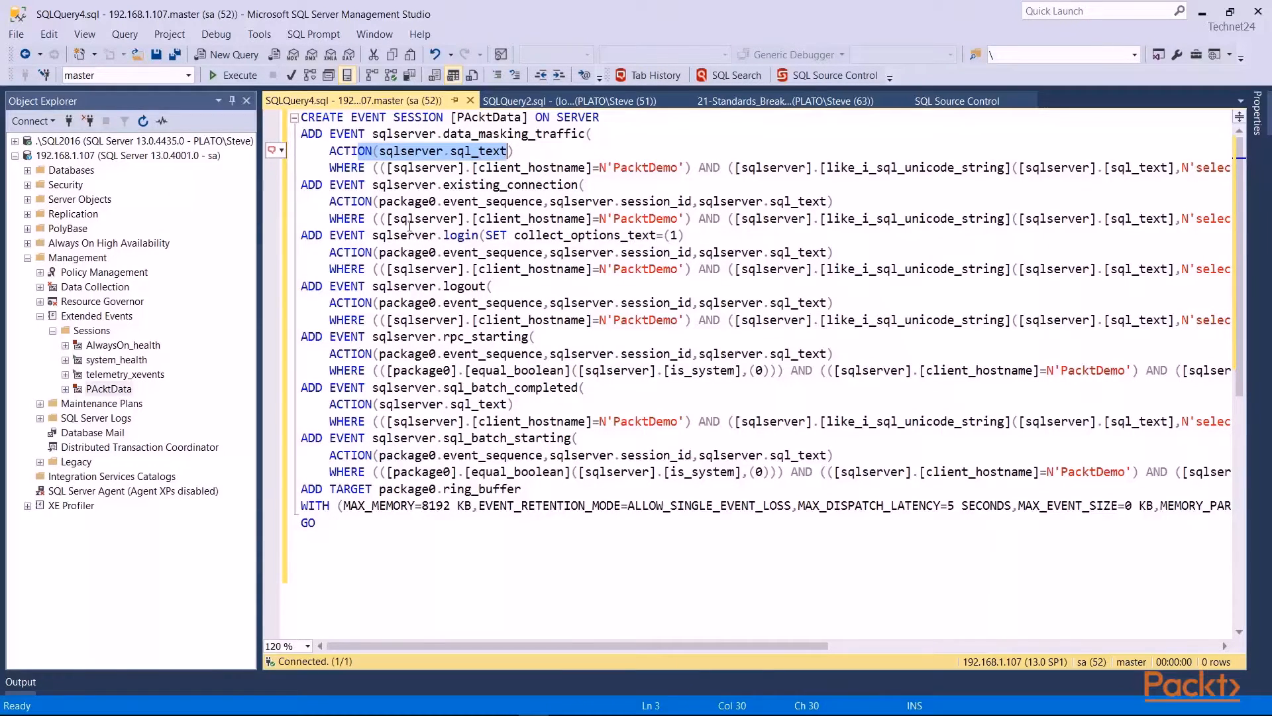
left_click_drag(442, 201, 589, 185)
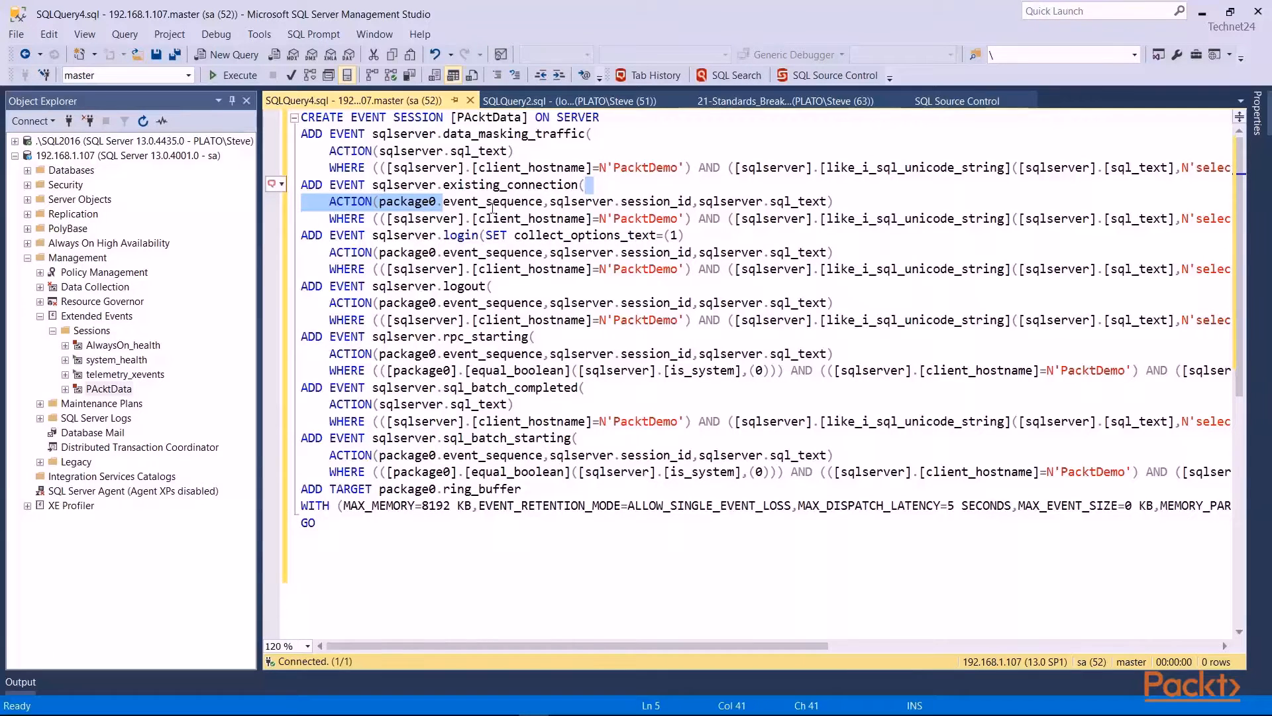
left_click(482, 252)
left_click_drag(332, 167, 559, 171)
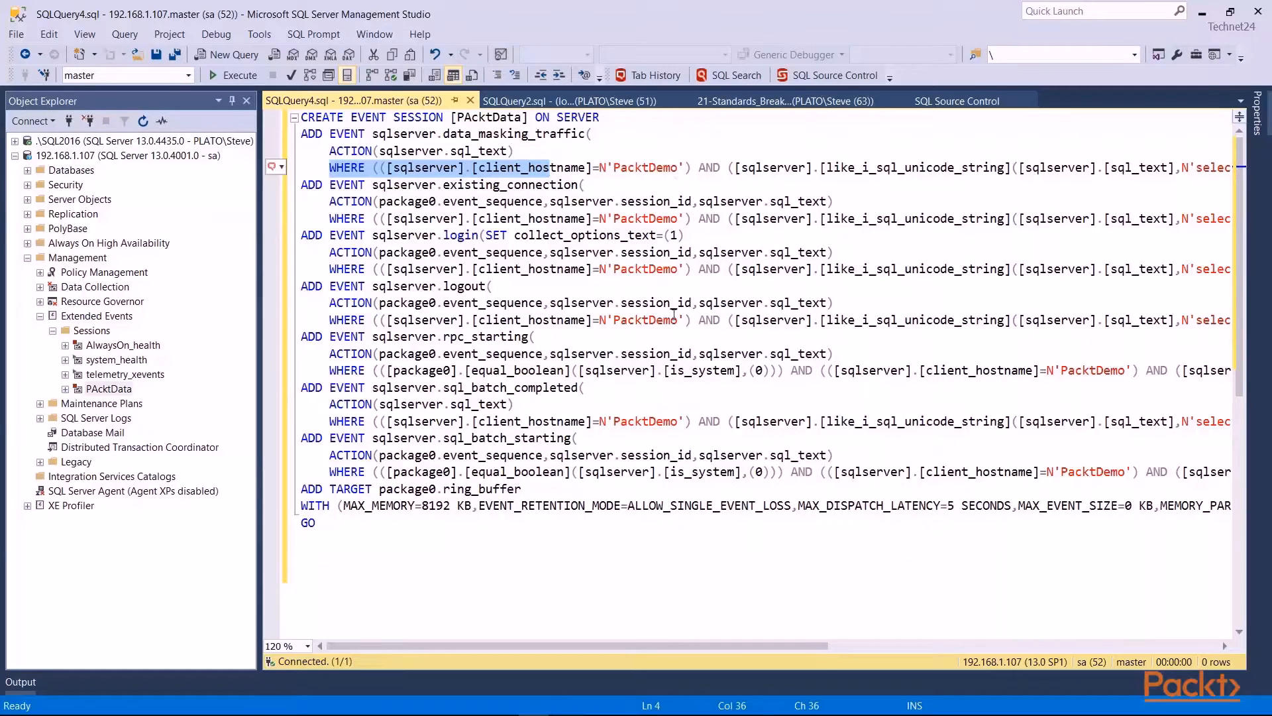
left_click_drag(358, 269, 679, 274)
left_click(671, 336)
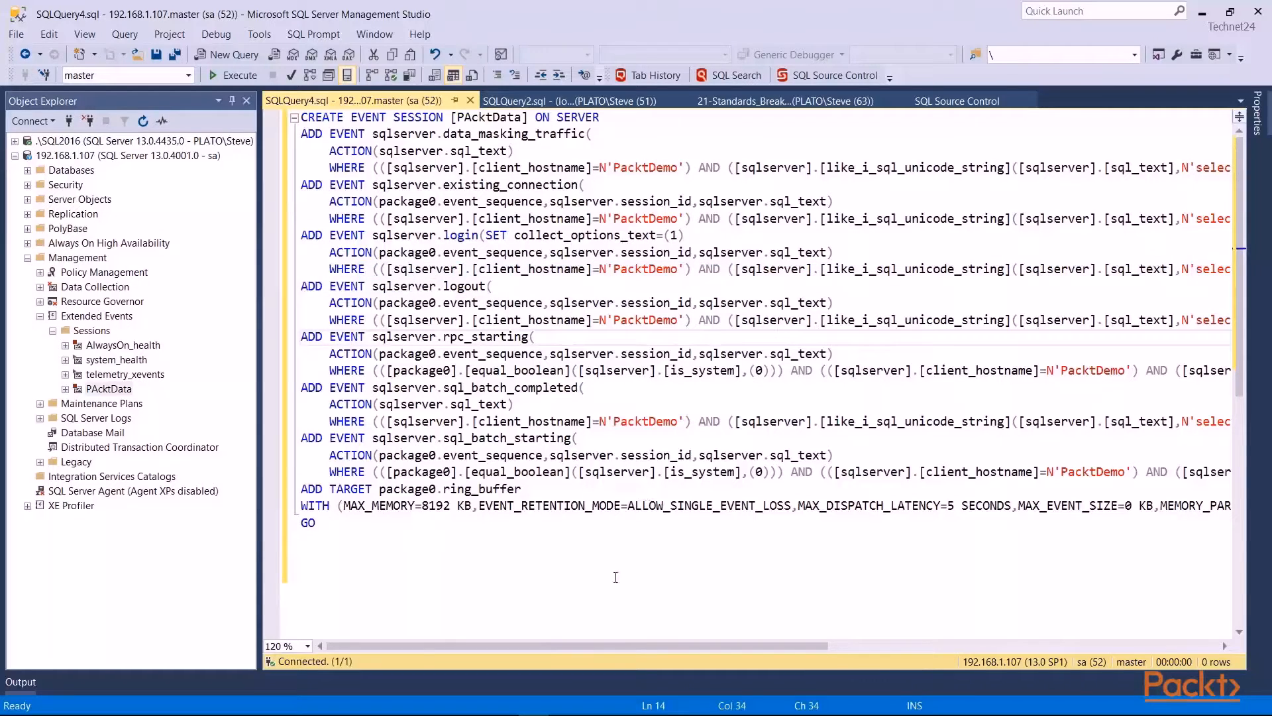
left_click_drag(662, 648, 629, 631)
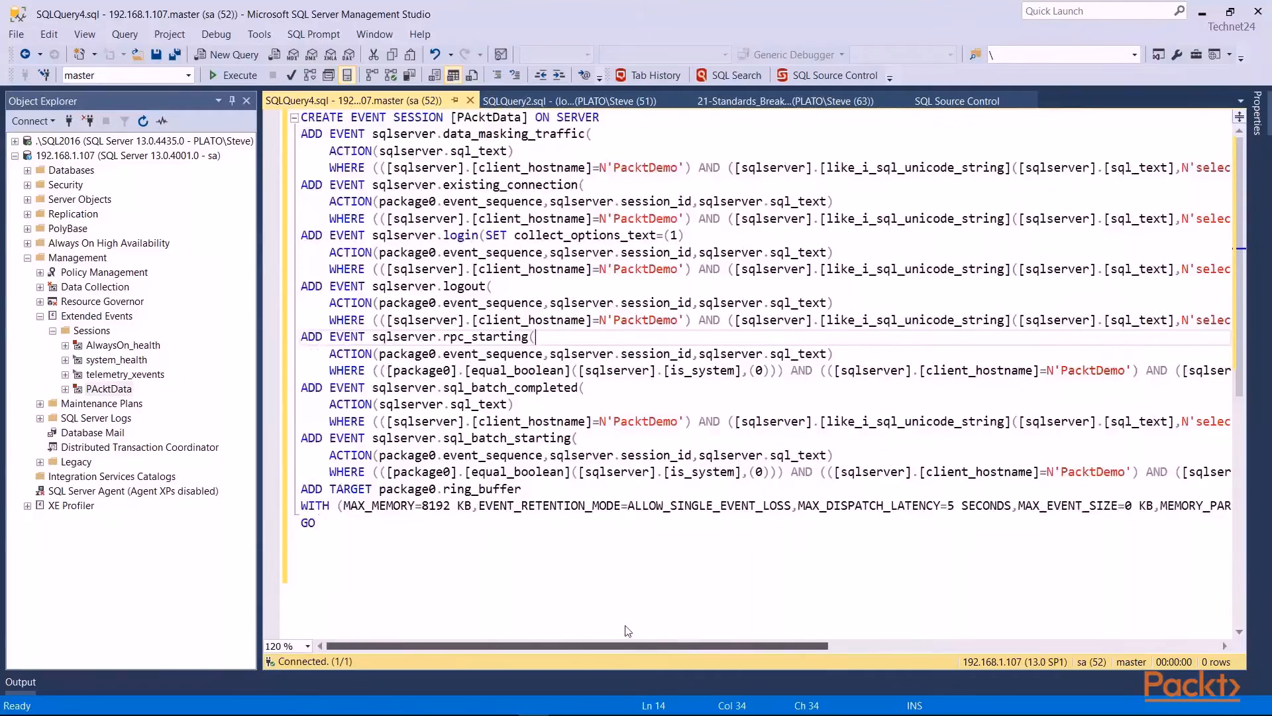
Break the script's WITH clause so its opening parenthesis stands on a line of its own
left_click(344, 506)
key("Left")
key("Return")
key("Right")
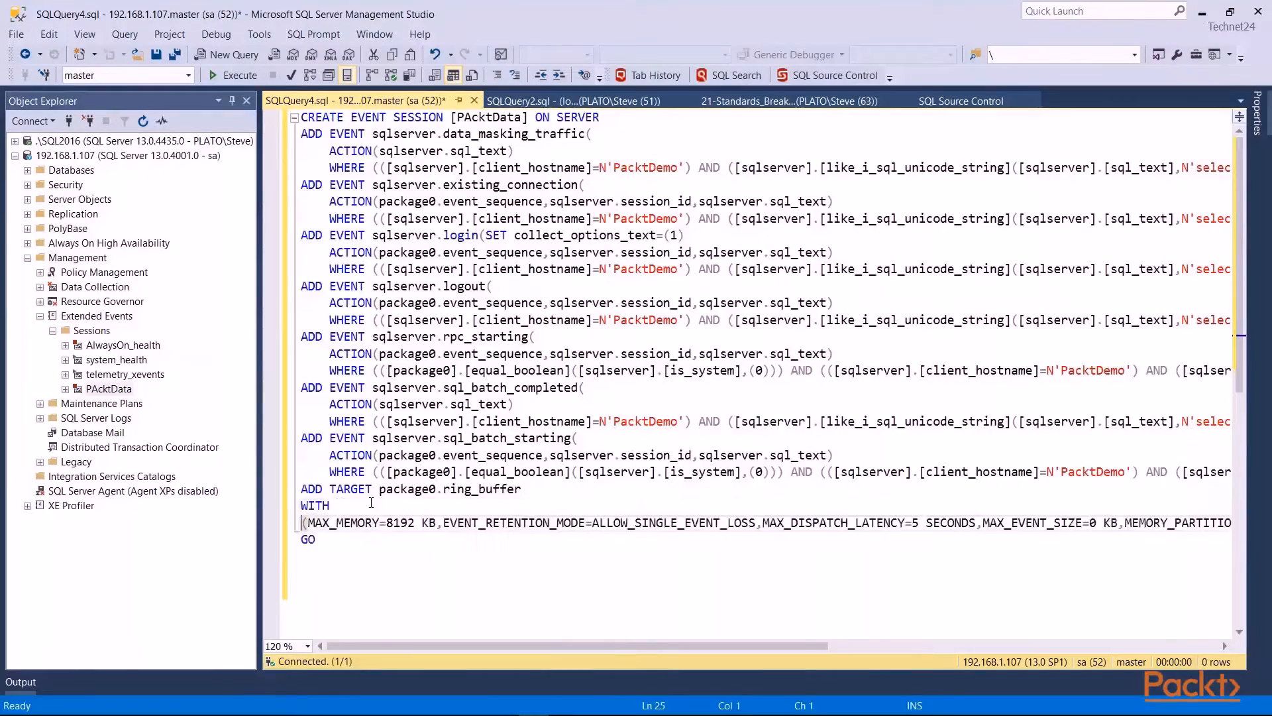
key("Return")
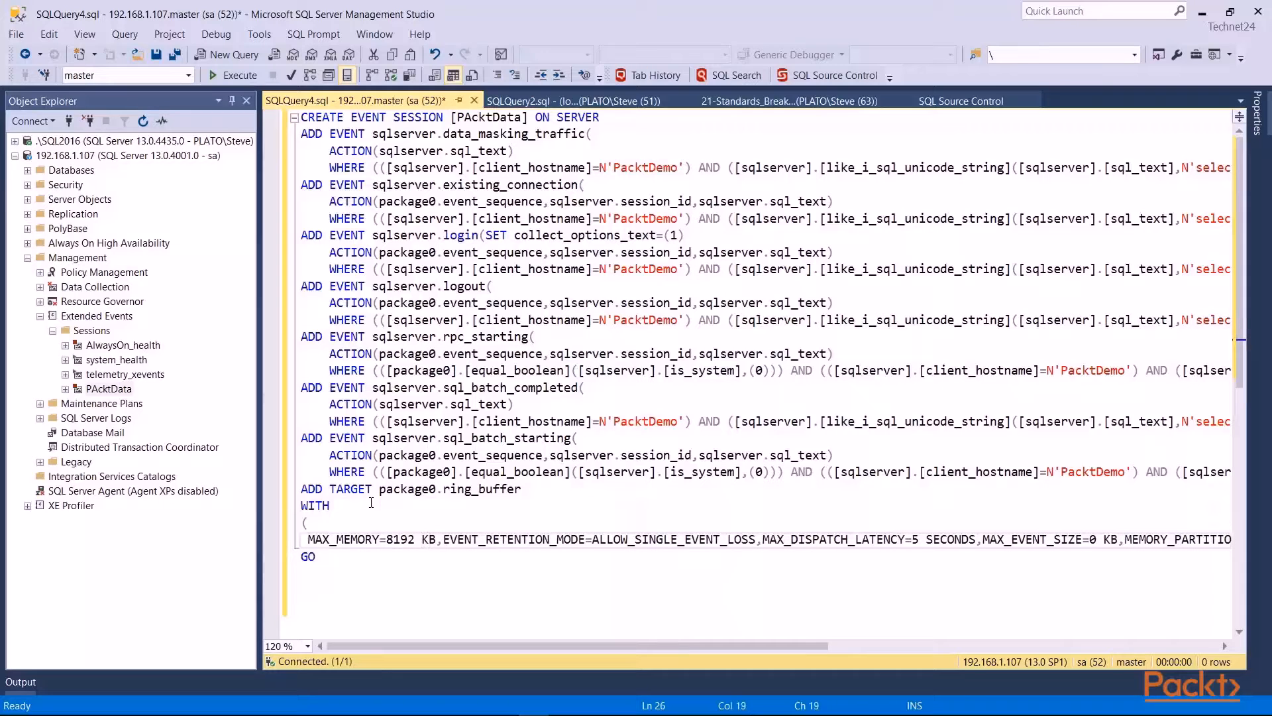
Put the MAX_MEMORY, EVENT_RETENTION_MODE and MAX_DISPATCH_LATENCY options of the WITH clause on separate lines
key("Right")
key("Return")
key("ctrl+Right")
key("ctrl+Right")
key("Return")
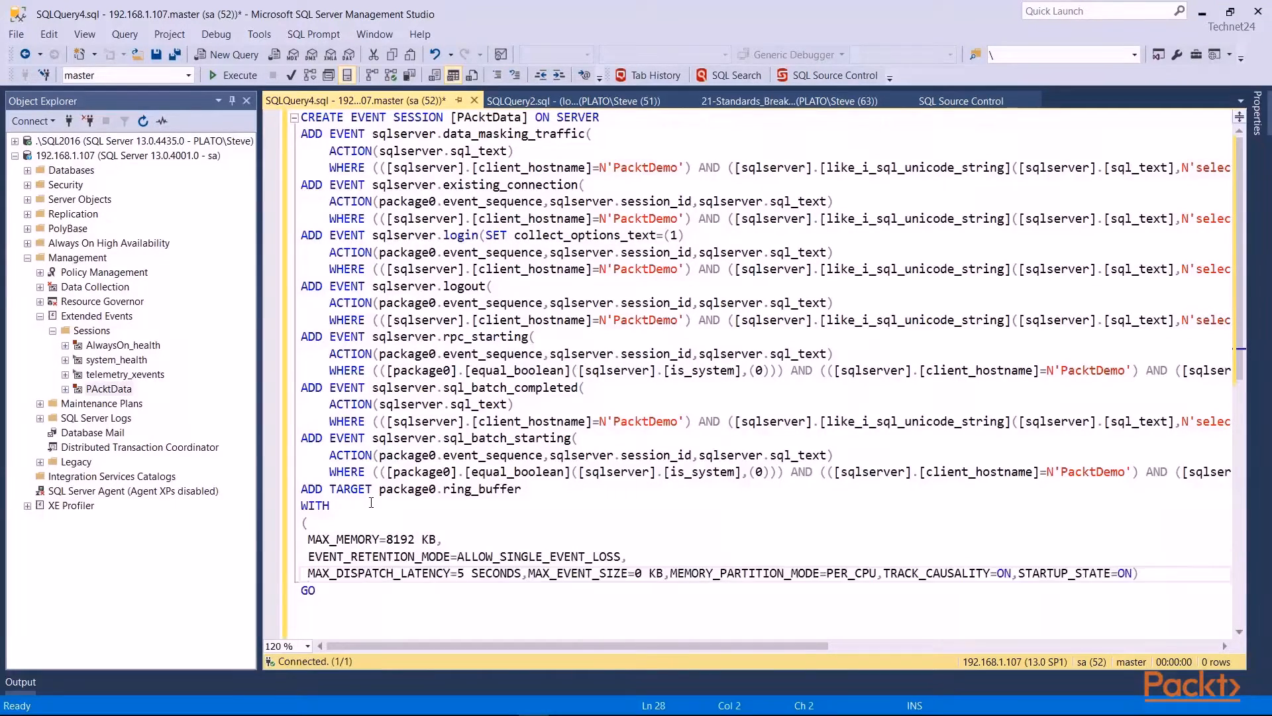
key("Right")
key("Right")
key("Right")
key("Right")
scroll(519, 452, "down", 2)
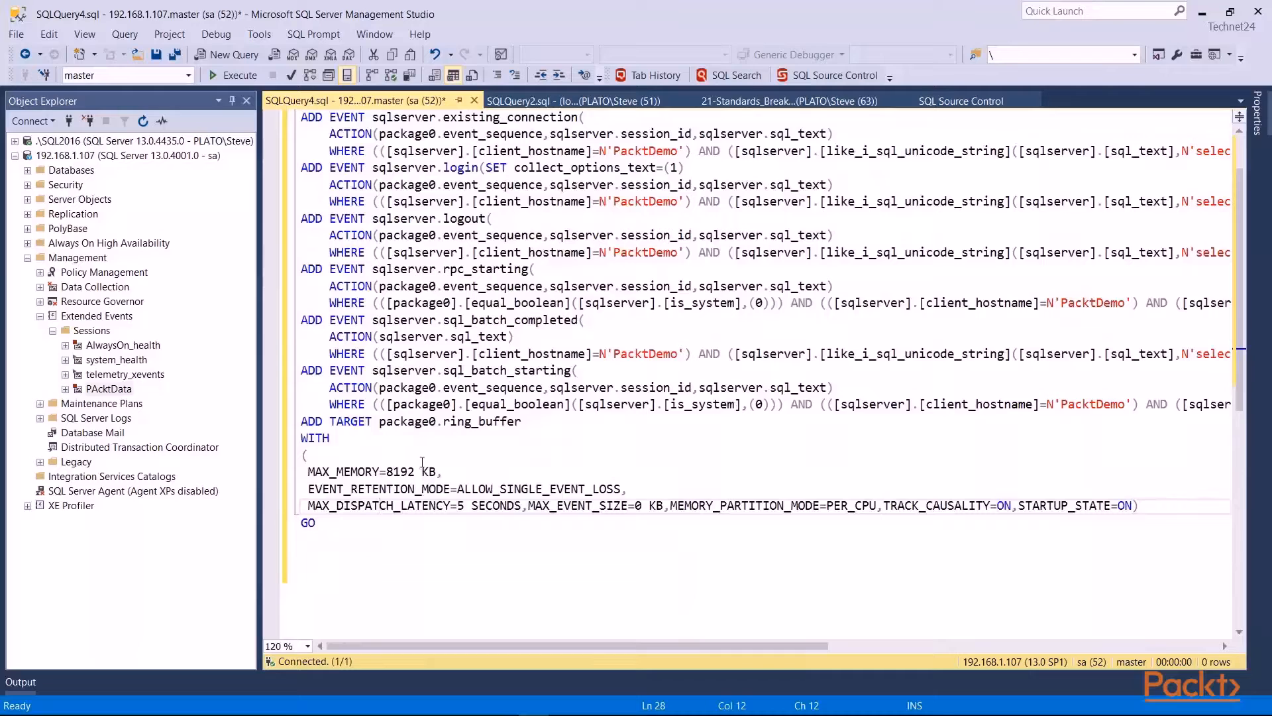
left_click(421, 430)
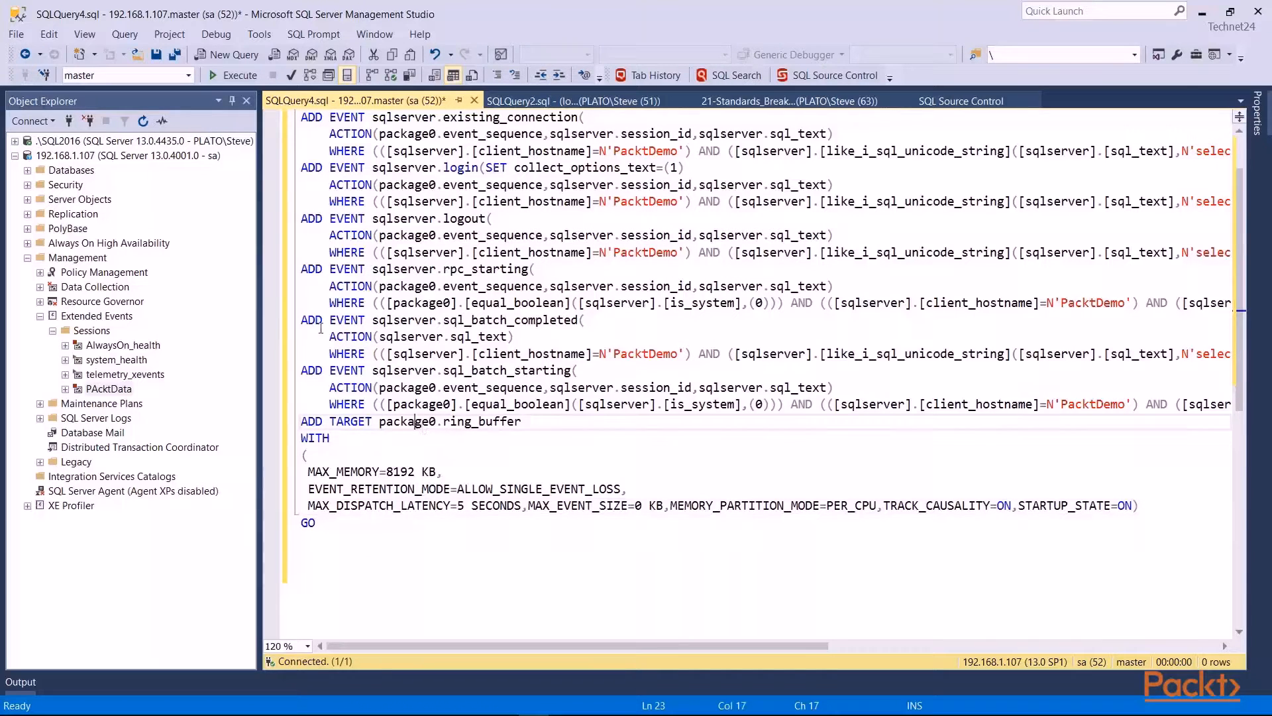
View the CREATE and DROP scripting options for the PAcktData session
right_click(100, 389)
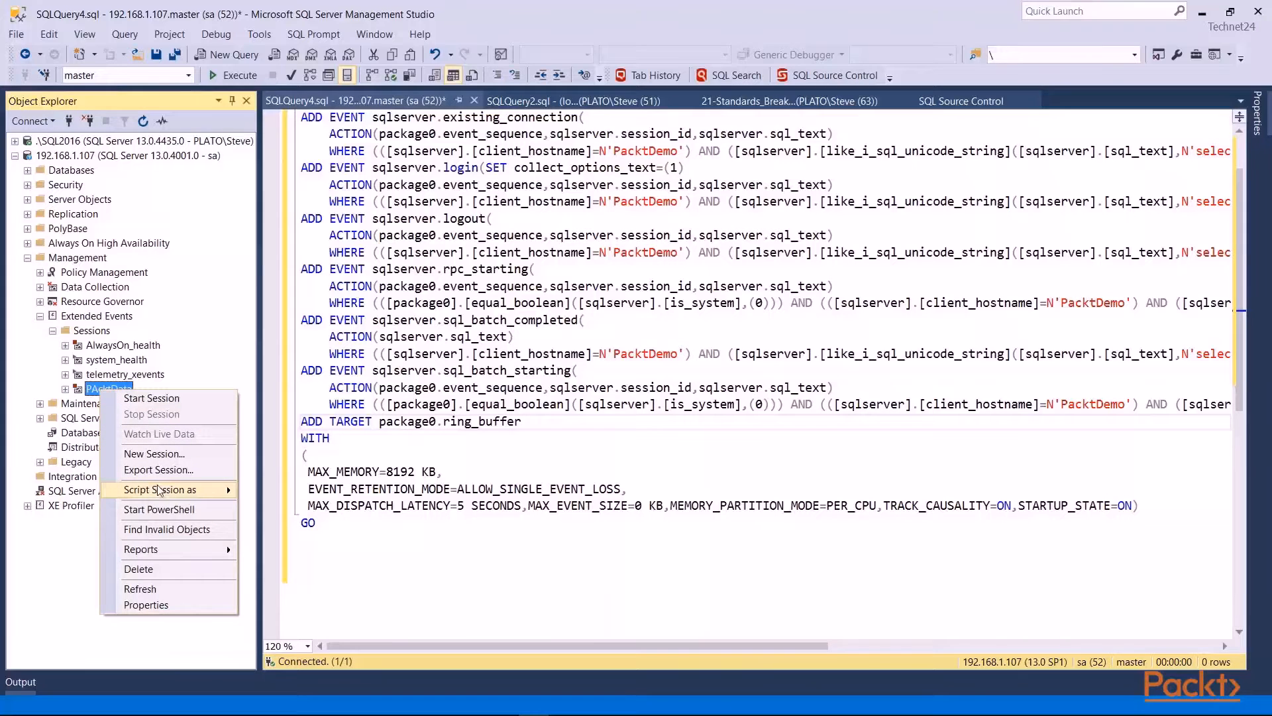
mouse_move(159, 489)
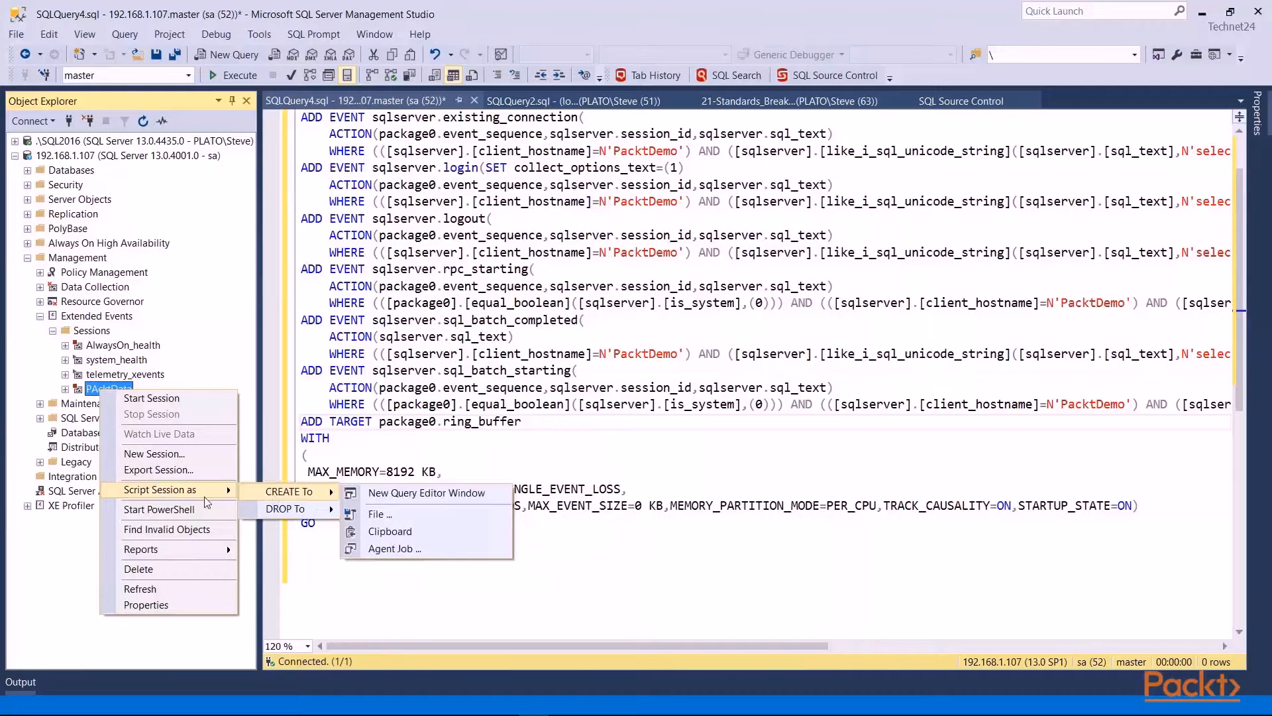
mouse_move(311, 509)
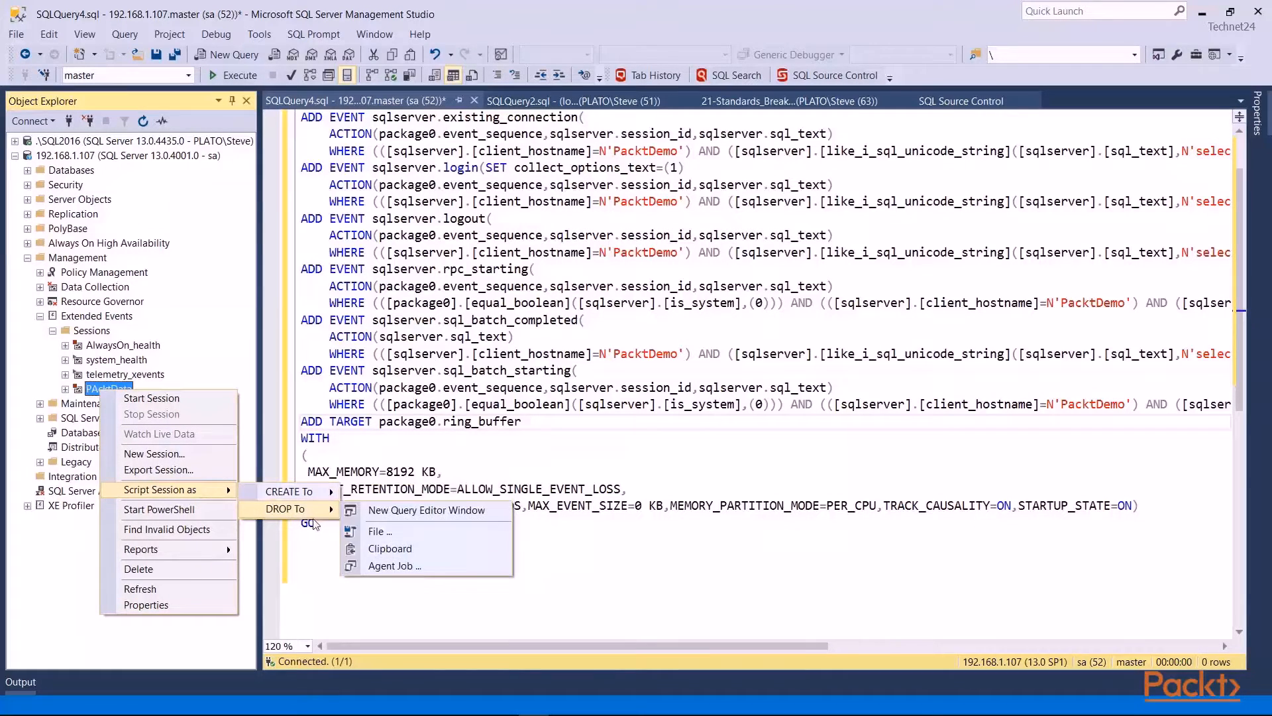
Open the export of the PAcktData session, inspect its default XEventTemplates folder in File Explorer, and cancel the export
left_click(154, 470)
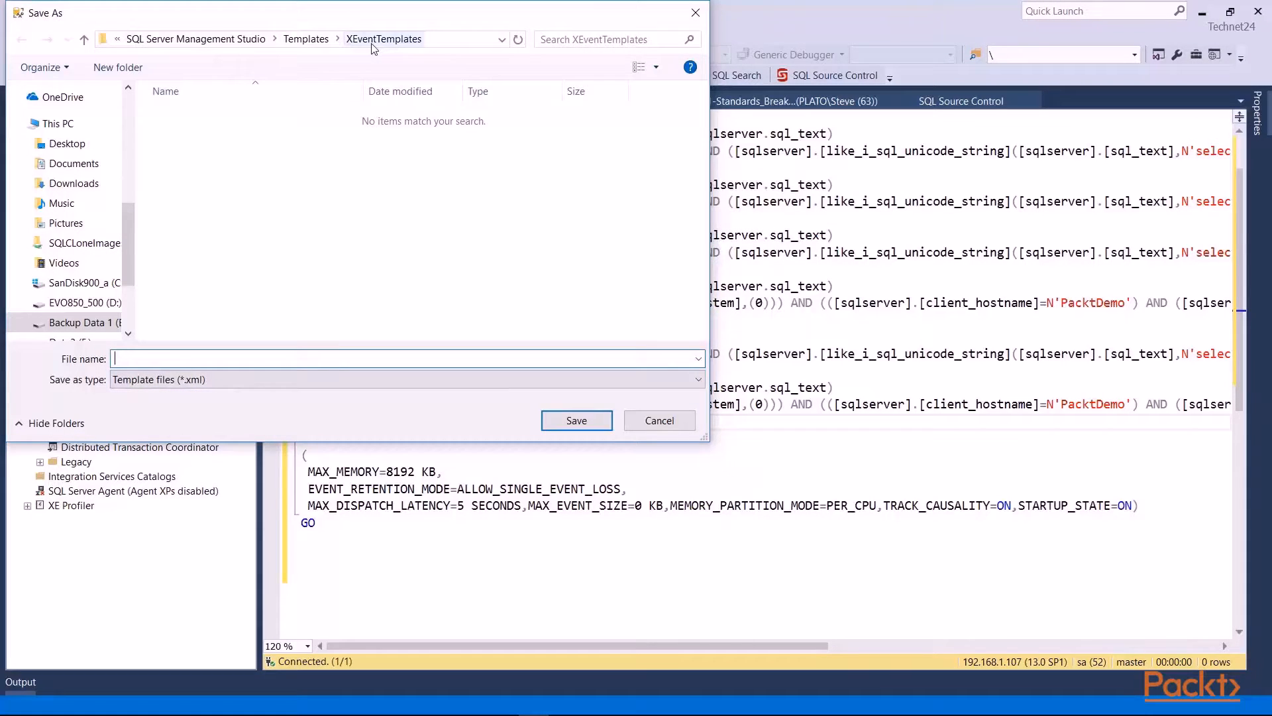
left_click(447, 46)
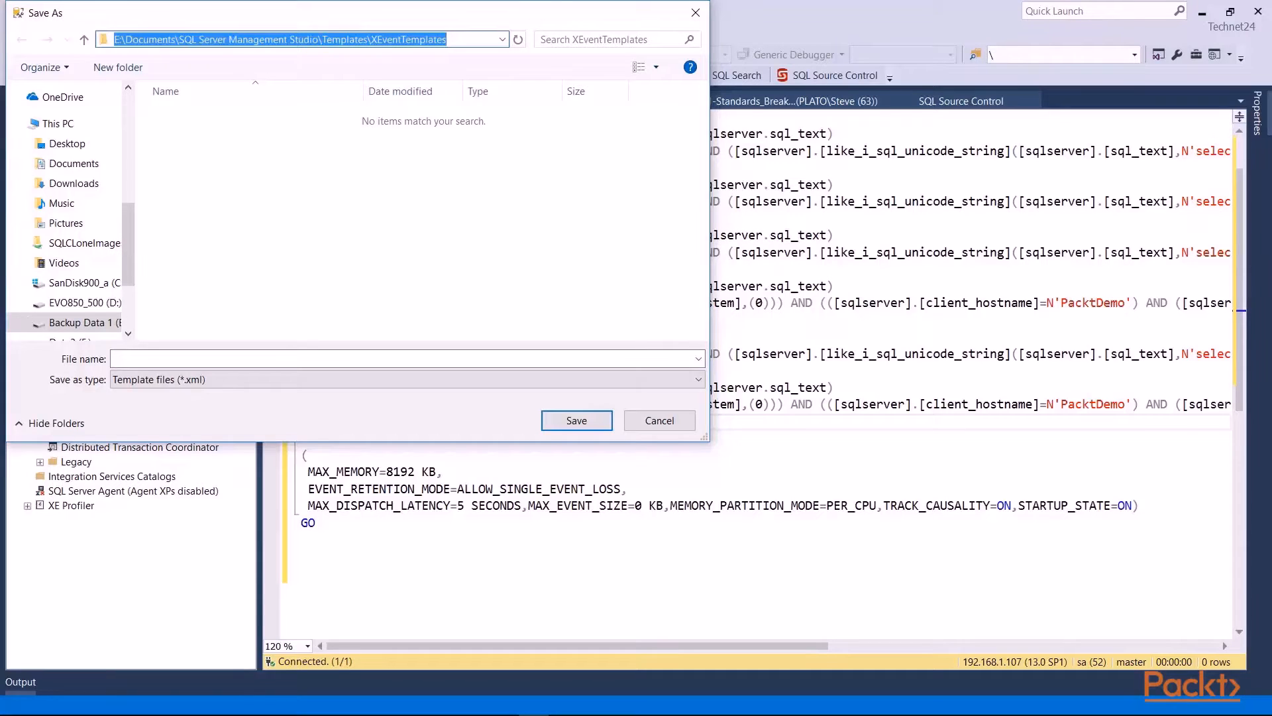
key("alt+Tab")
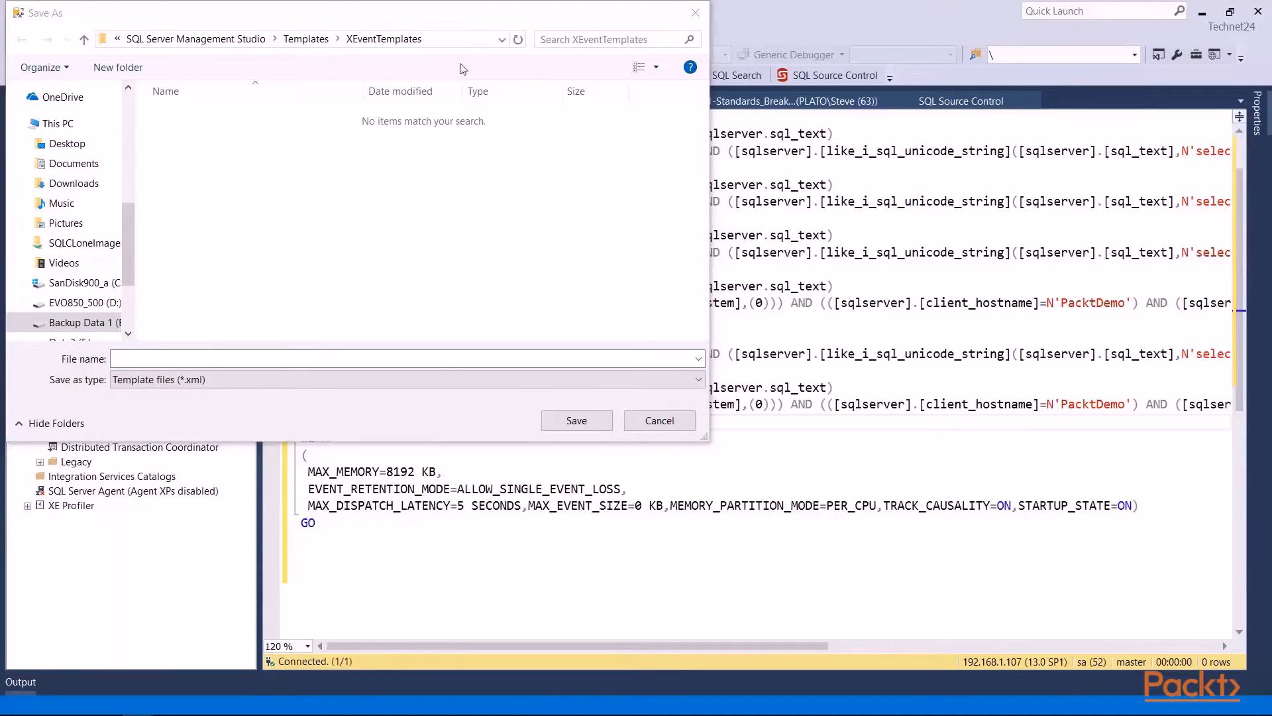
left_click(472, 47)
left_click_drag(0, 78, 677, 79)
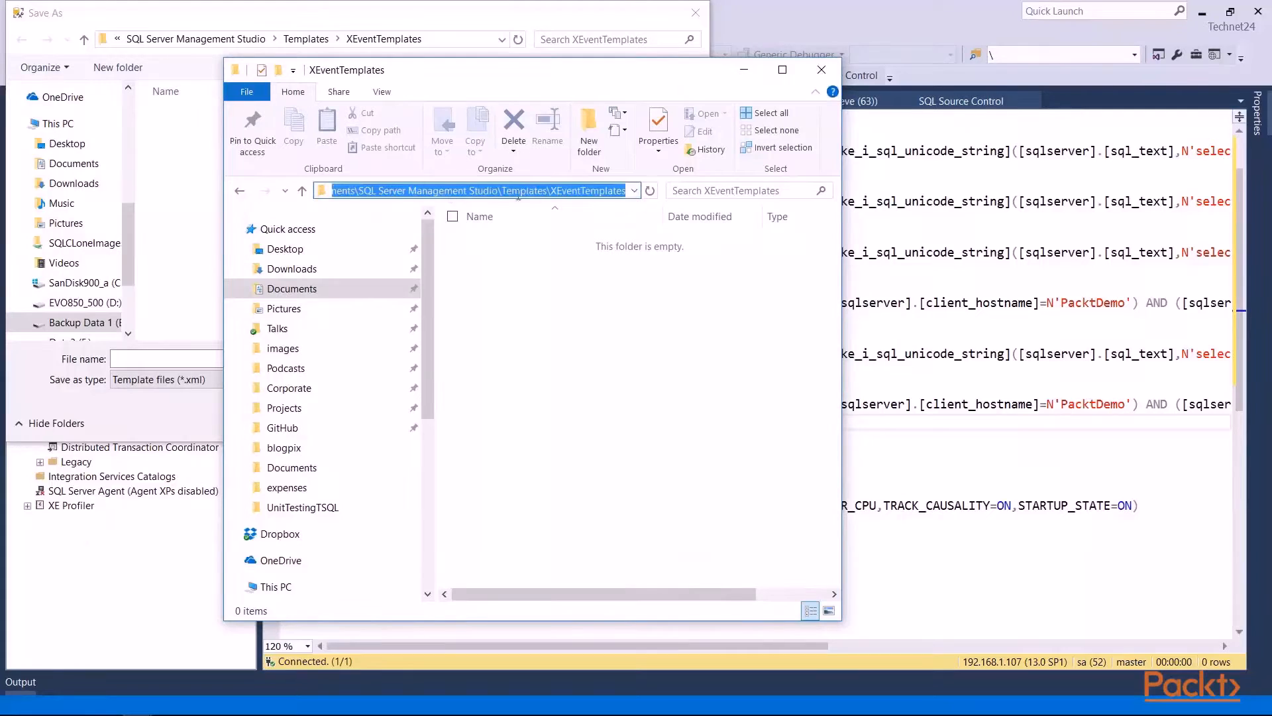
left_click(390, 196)
left_click(821, 70)
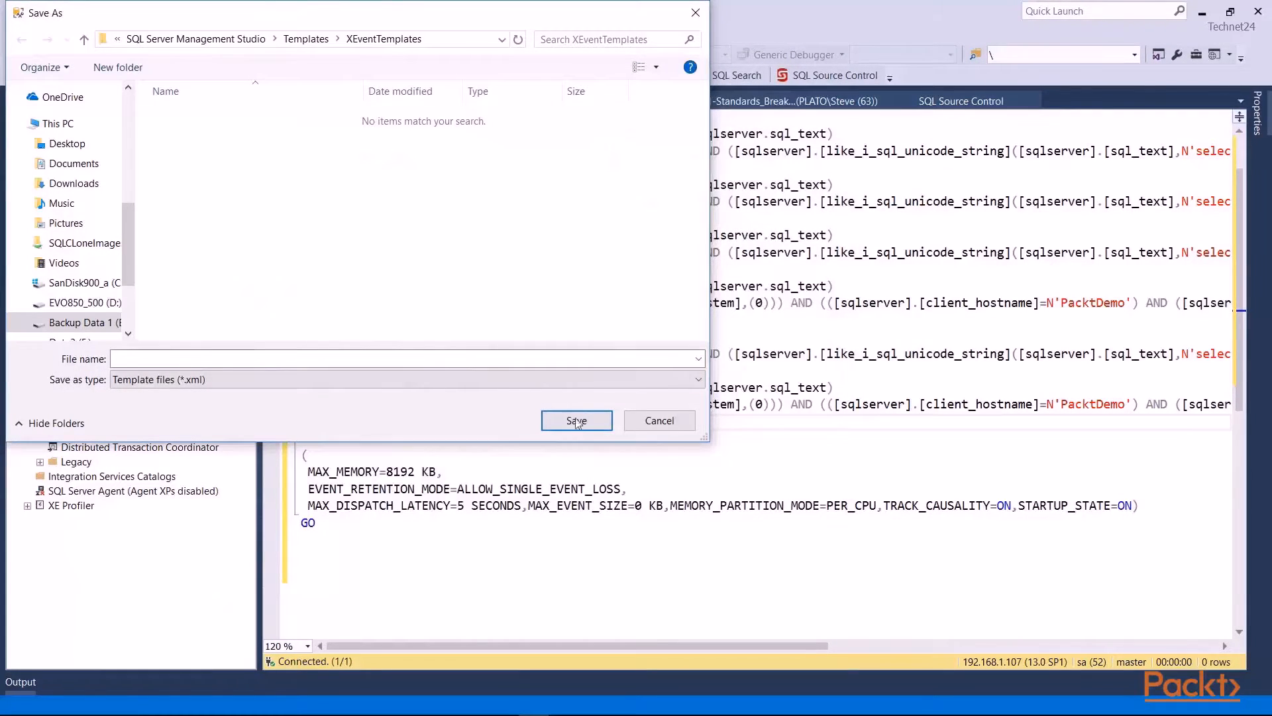
left_click(656, 422)
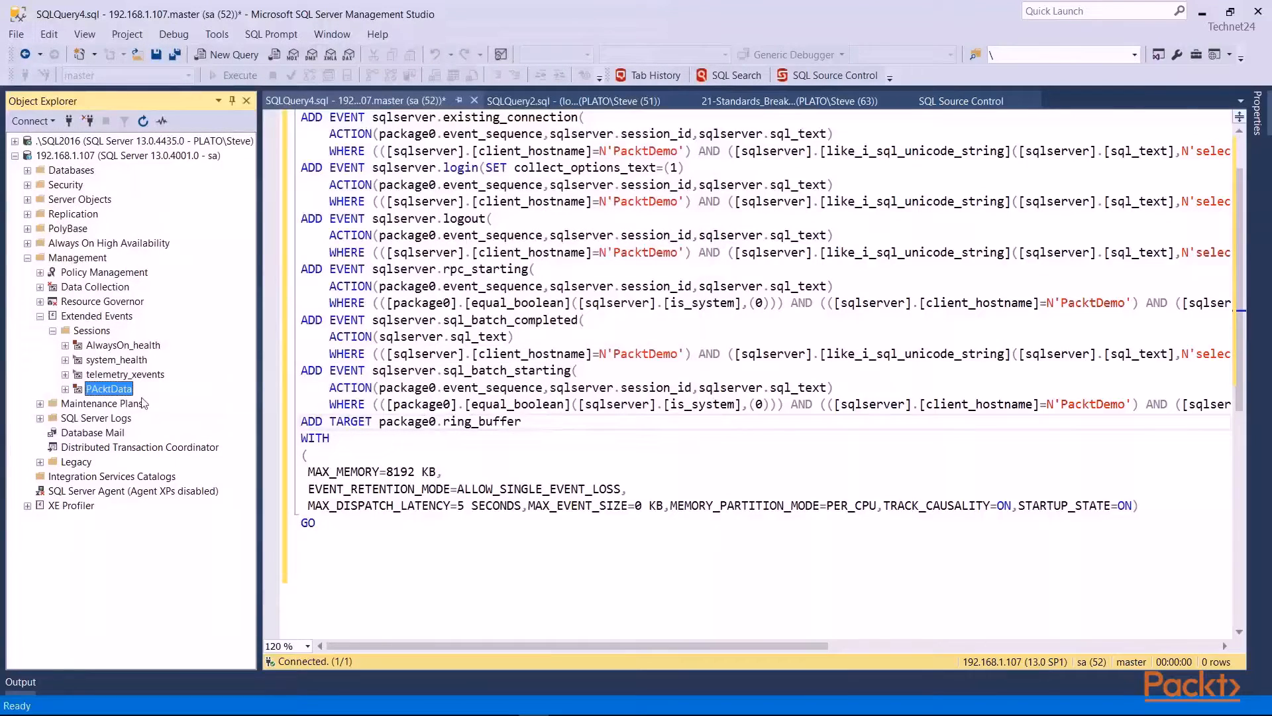
Open a new session on the Sessions folder and browse the available templates, including the option to load one from a file
right_click(87, 334)
left_click(125, 362)
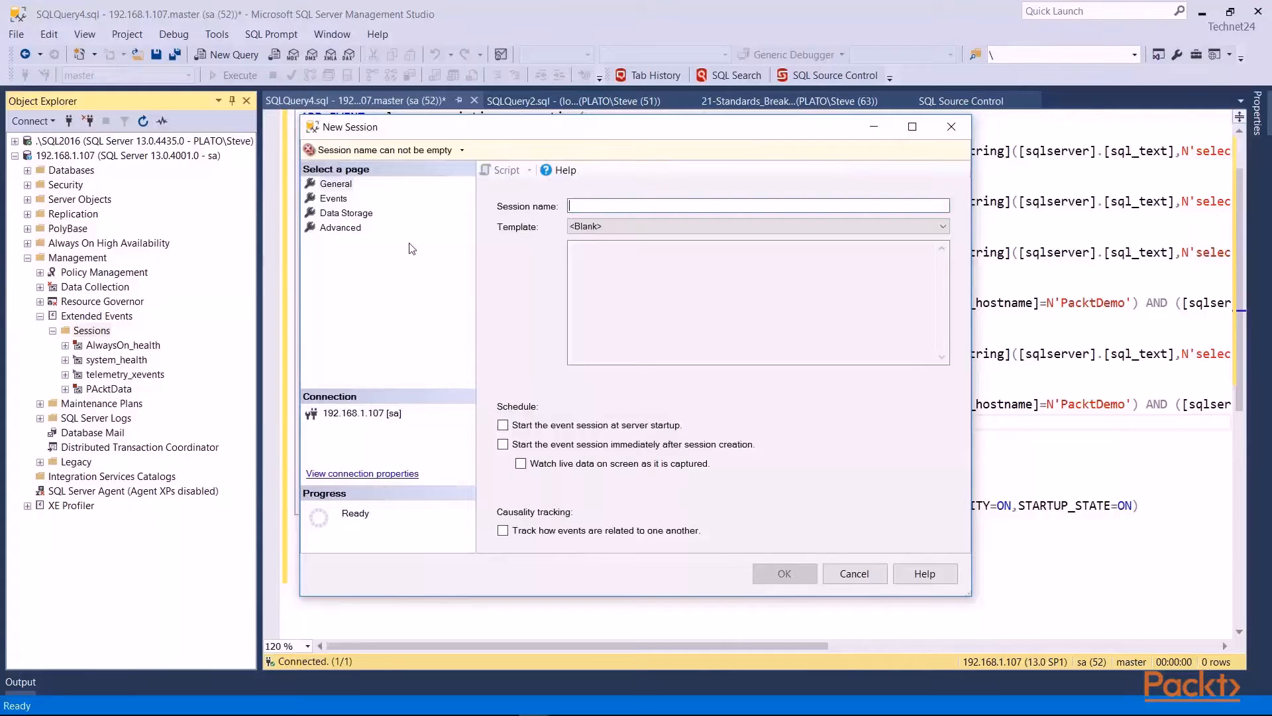
left_click(613, 226)
scroll(734, 365, "up", 2)
scroll(687, 332, "down", 2)
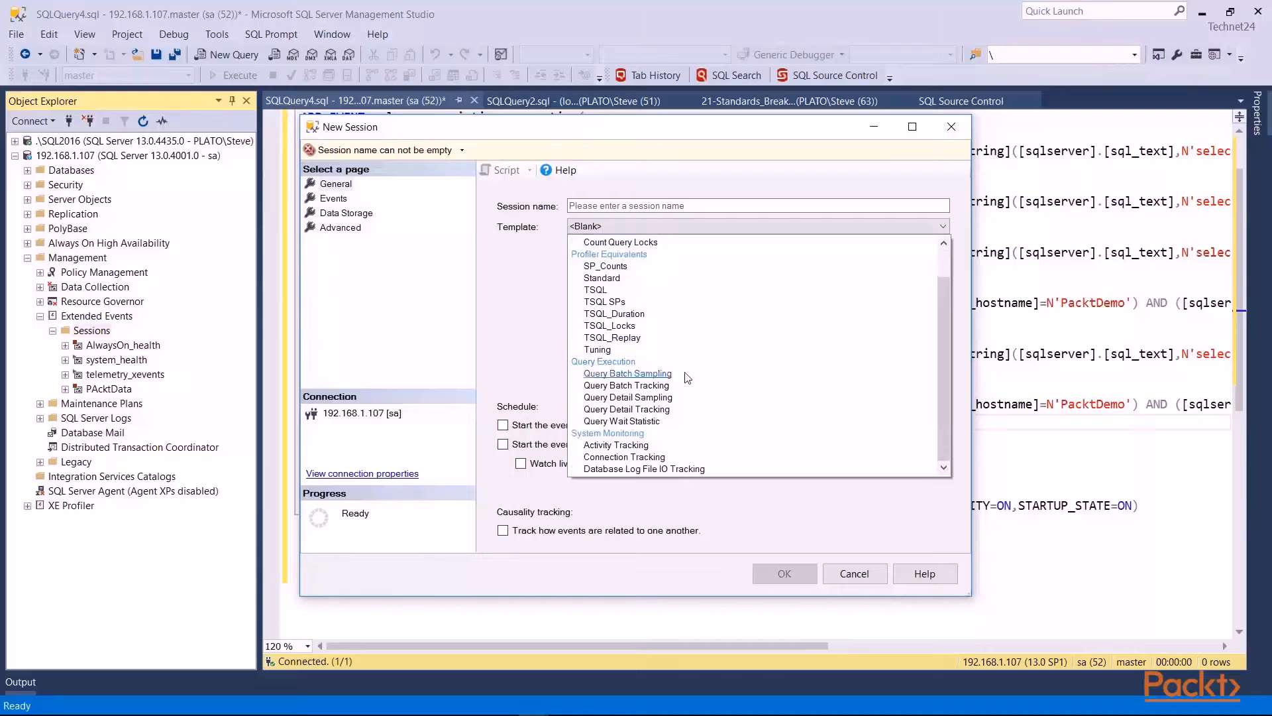
scroll(687, 376, "up", 1)
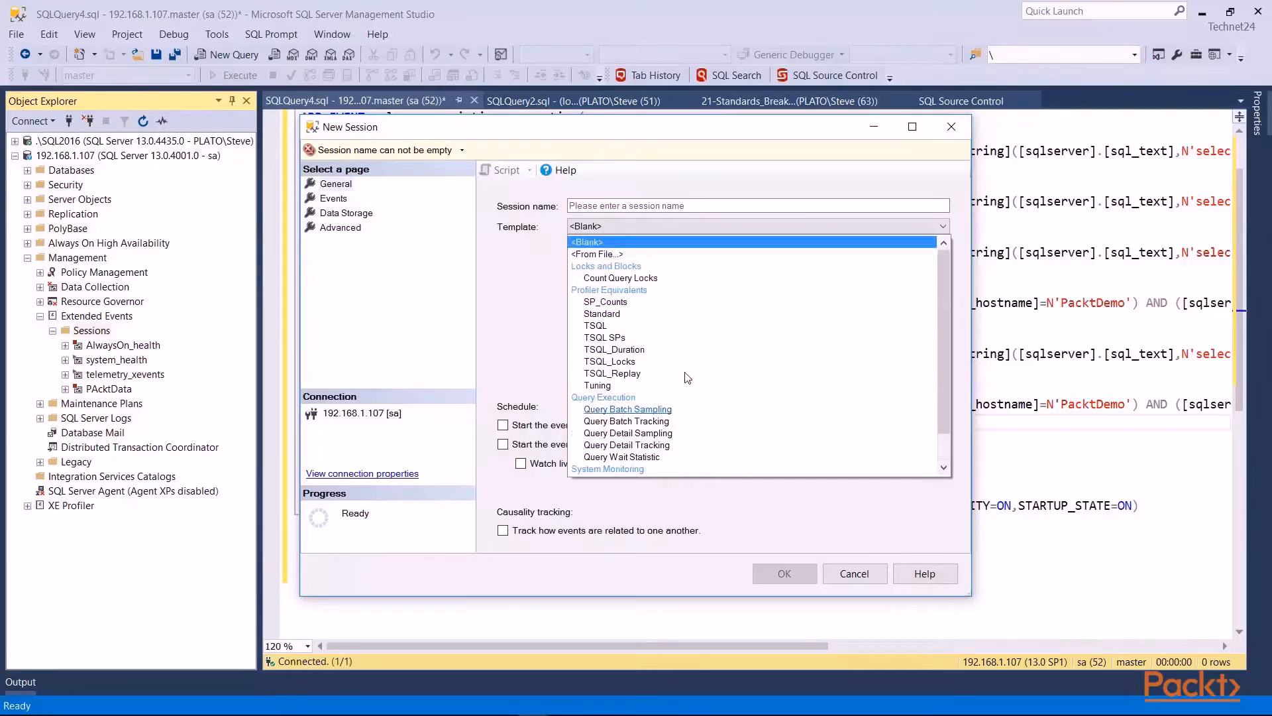
left_click(582, 255)
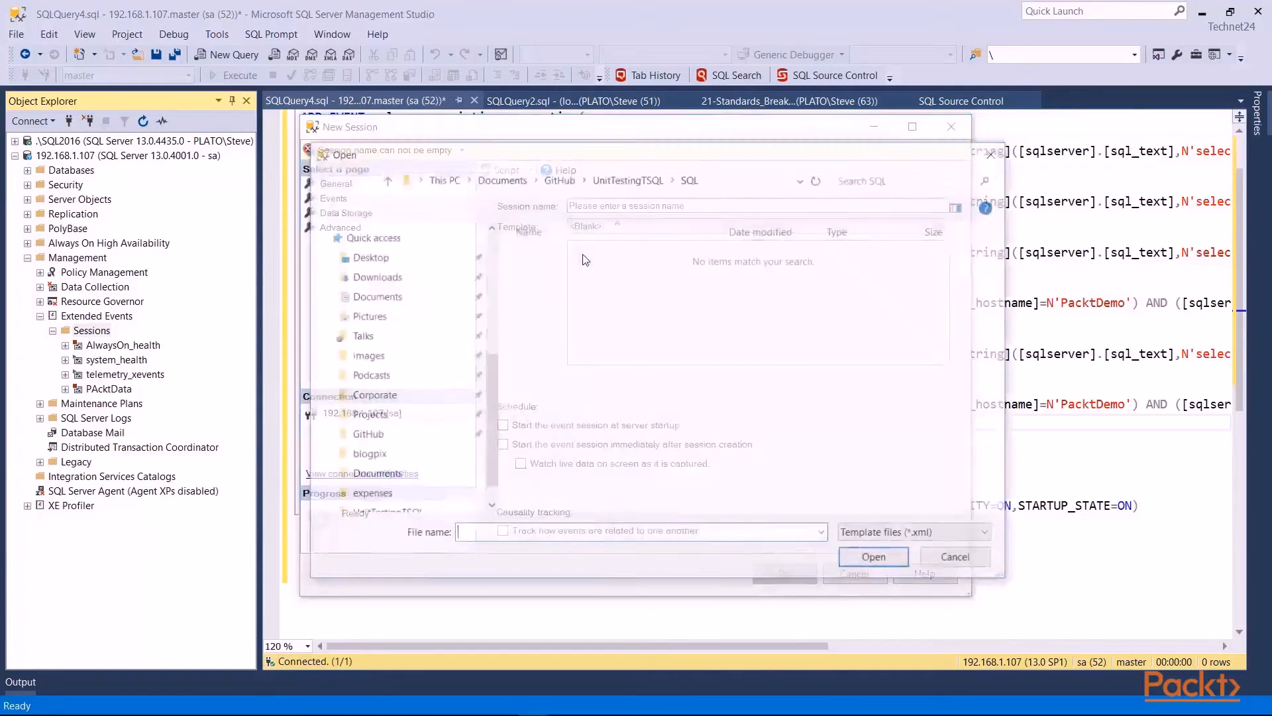
left_click(961, 561)
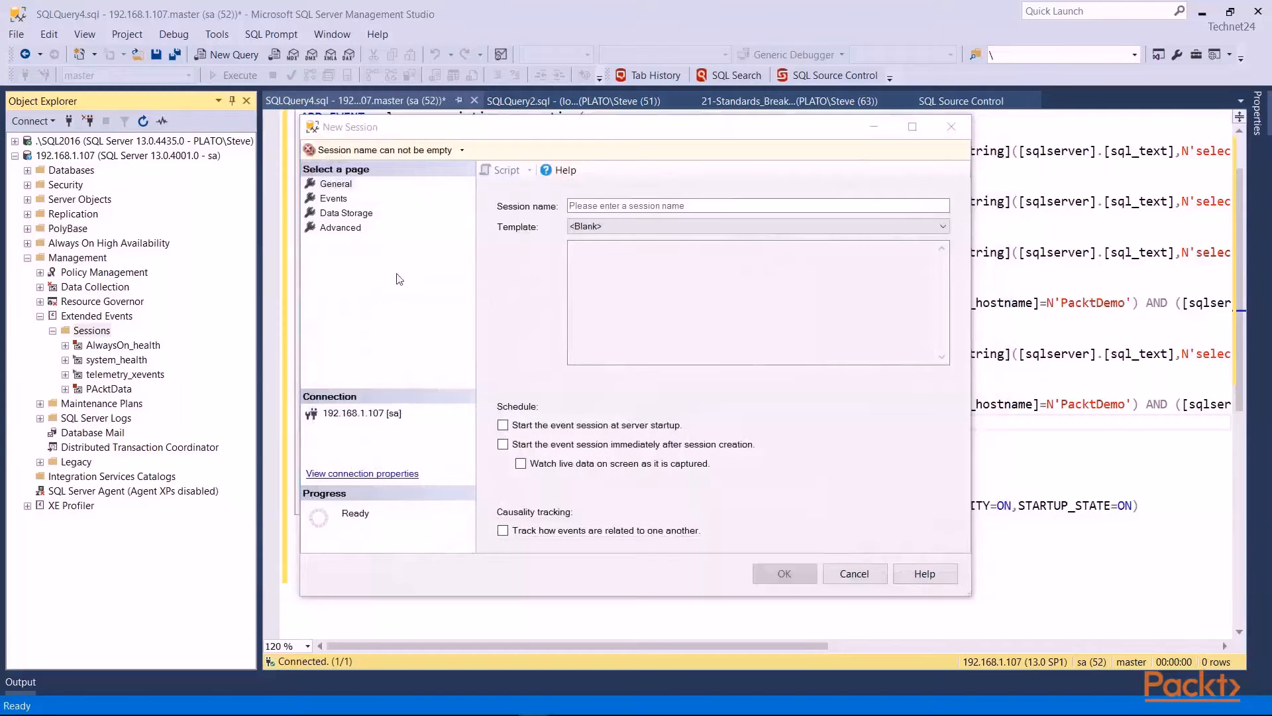
Look through the Events, Data Storage and Advanced pages of the blank session and cancel it
left_click(332, 199)
left_click(338, 212)
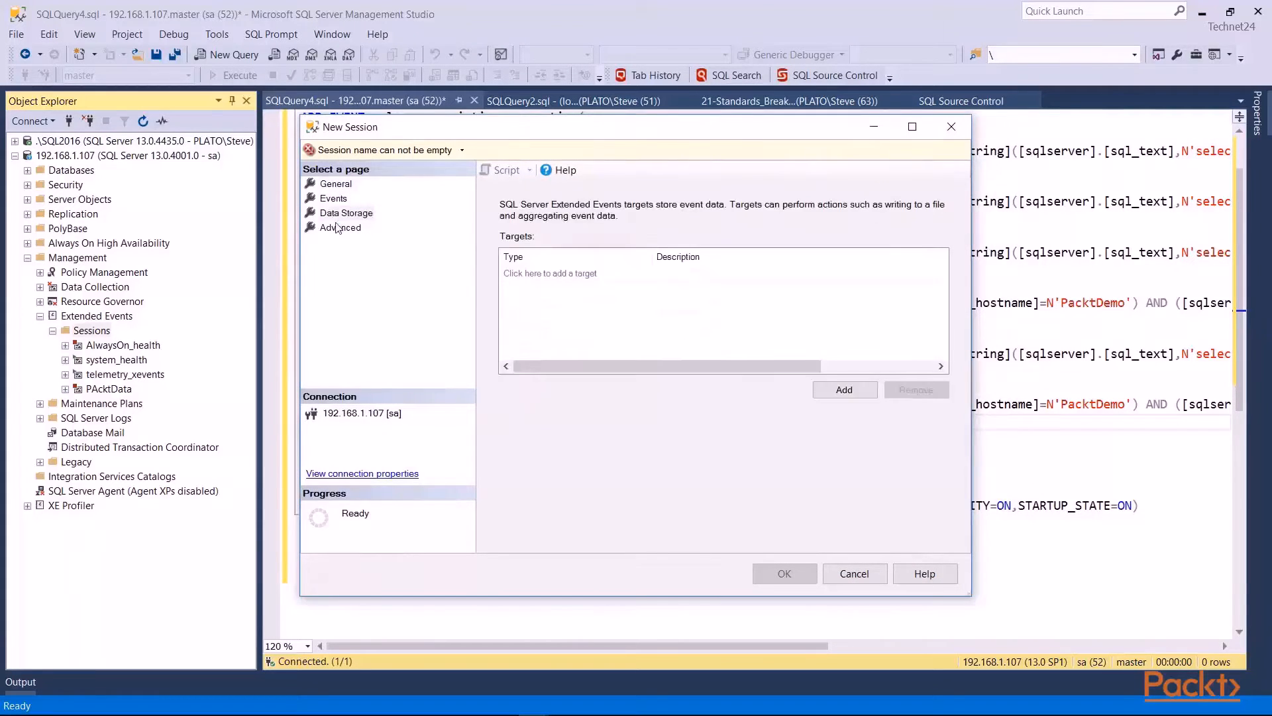
left_click(340, 228)
left_click(855, 574)
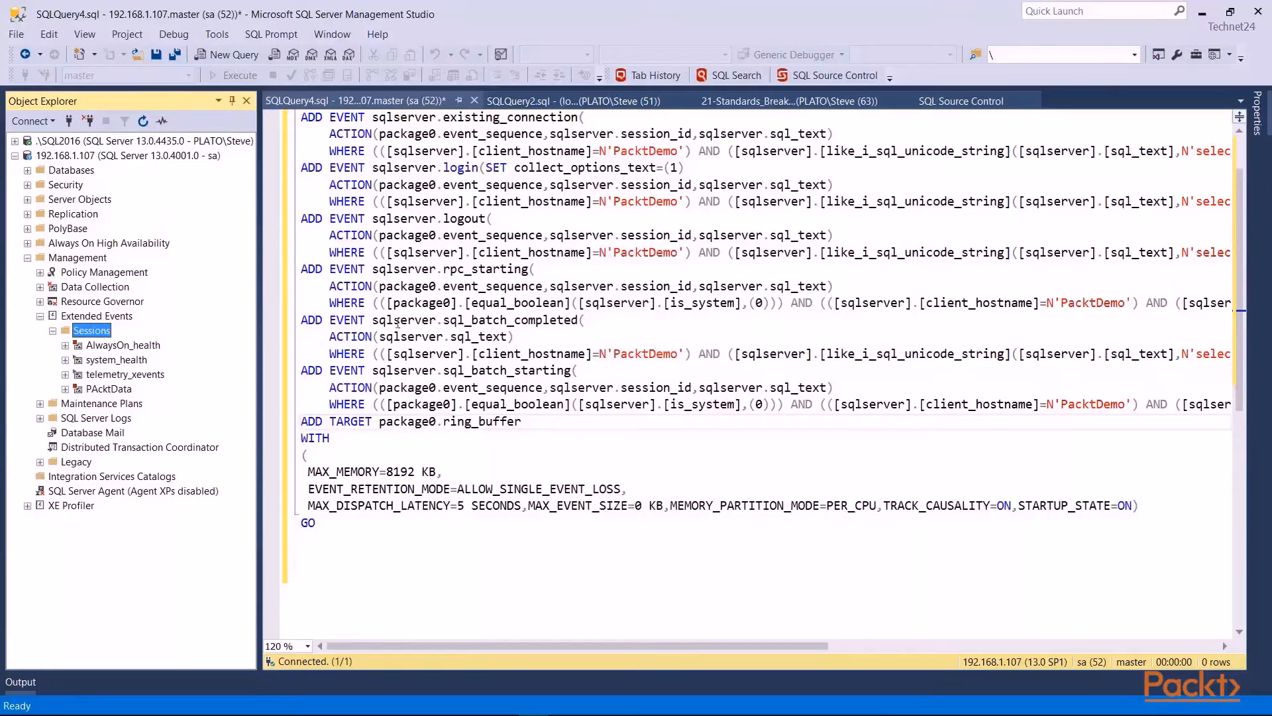
Start a new session named demo based on the Query Wait Statistic template
right_click(77, 330)
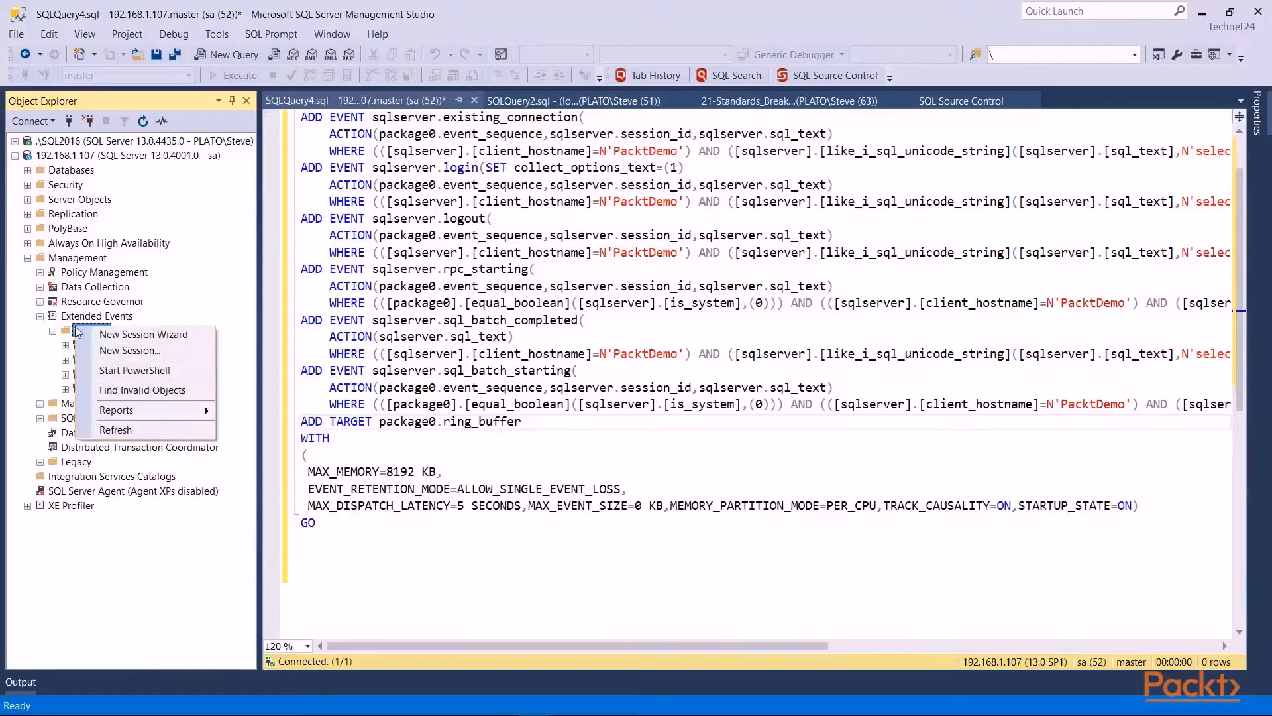
left_click(111, 355)
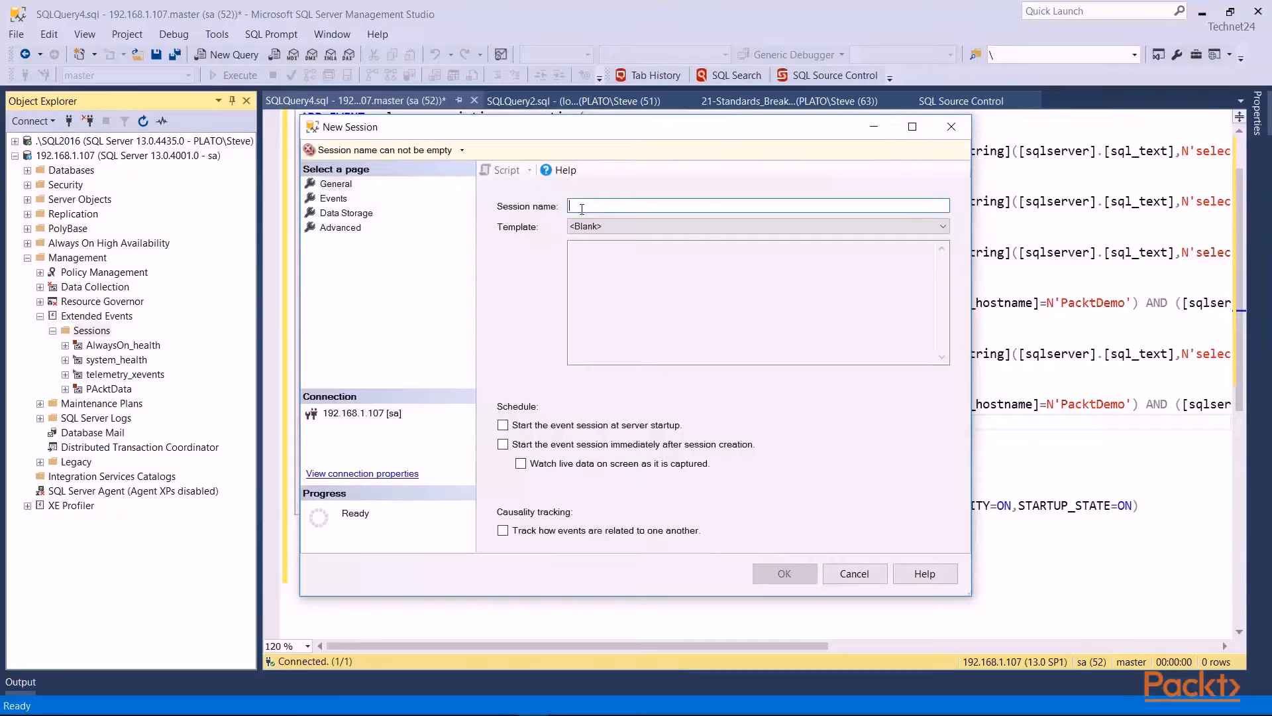
type("demo")
left_click(595, 228)
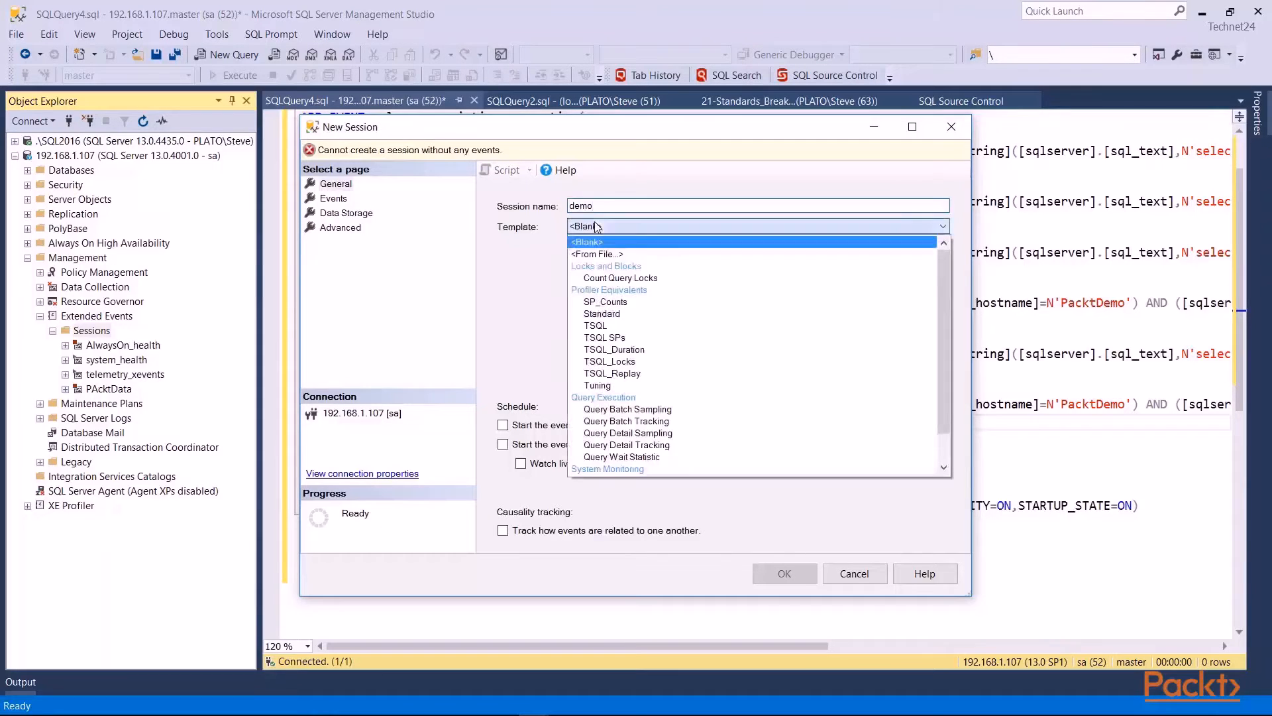
scroll(601, 432, "down", 1)
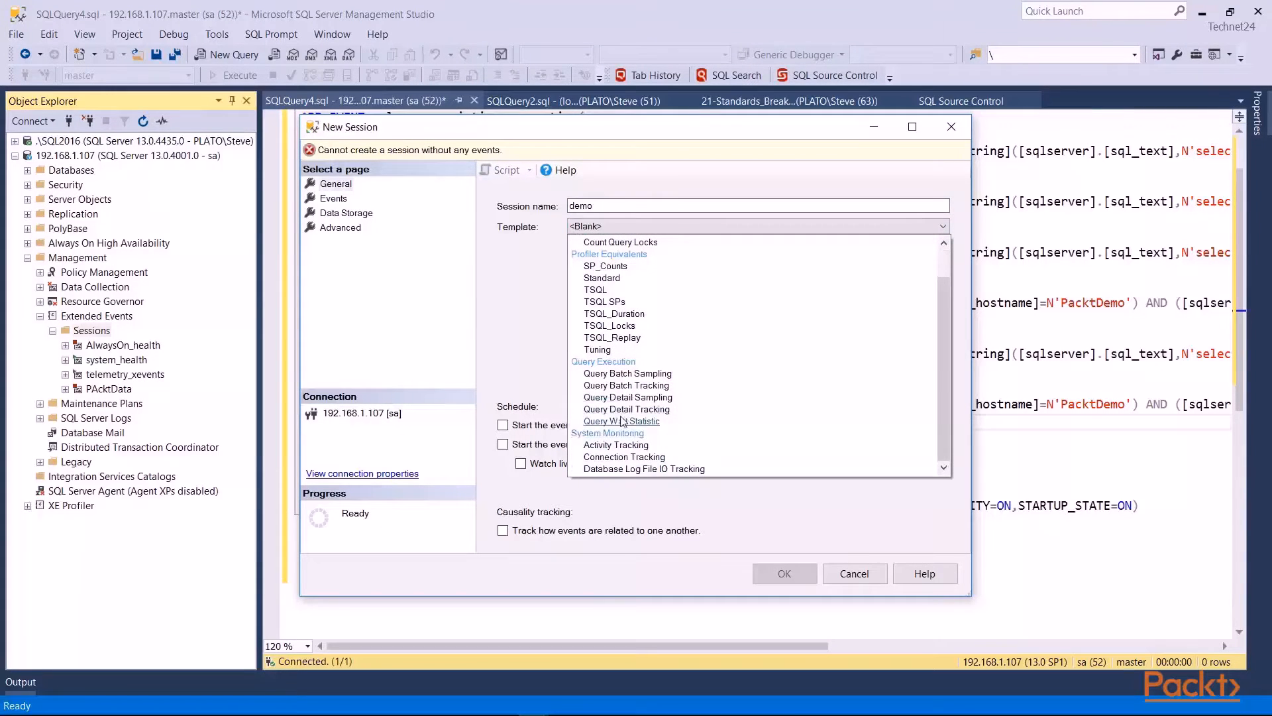
left_click(623, 421)
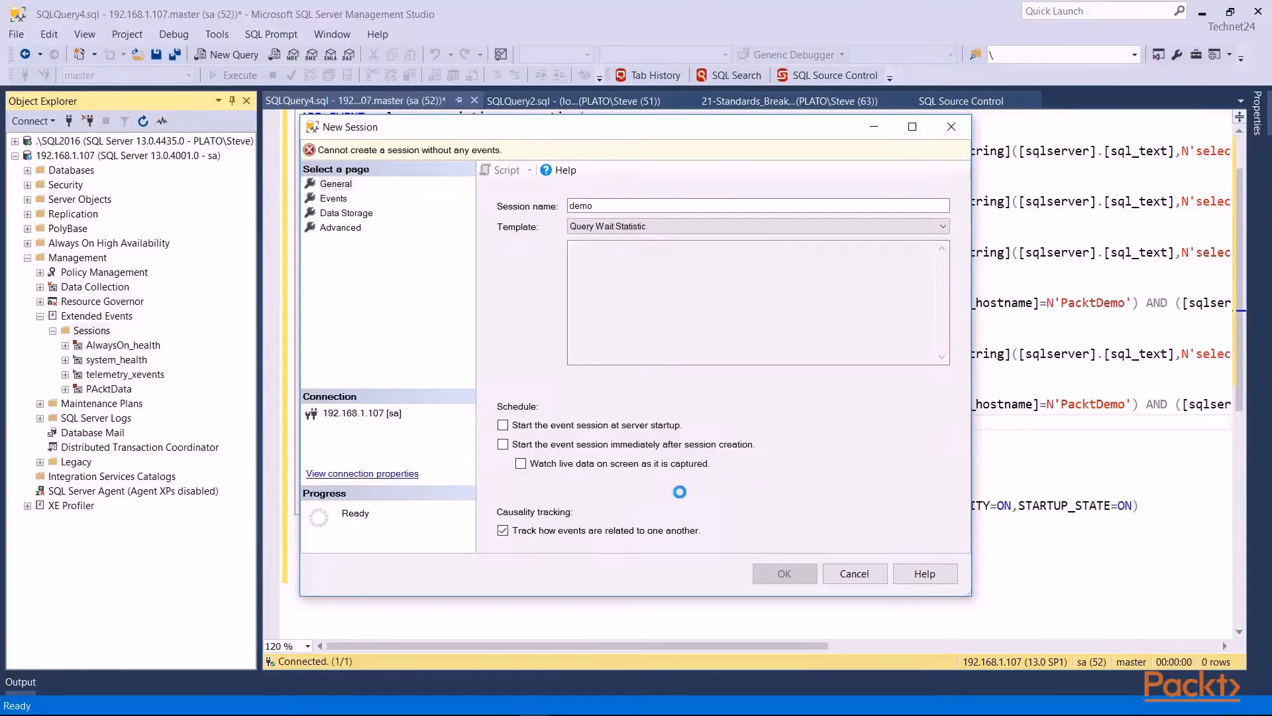
Review the demo session's events, data storage and advanced settings, and create the session
left_click(342, 197)
left_click(363, 215)
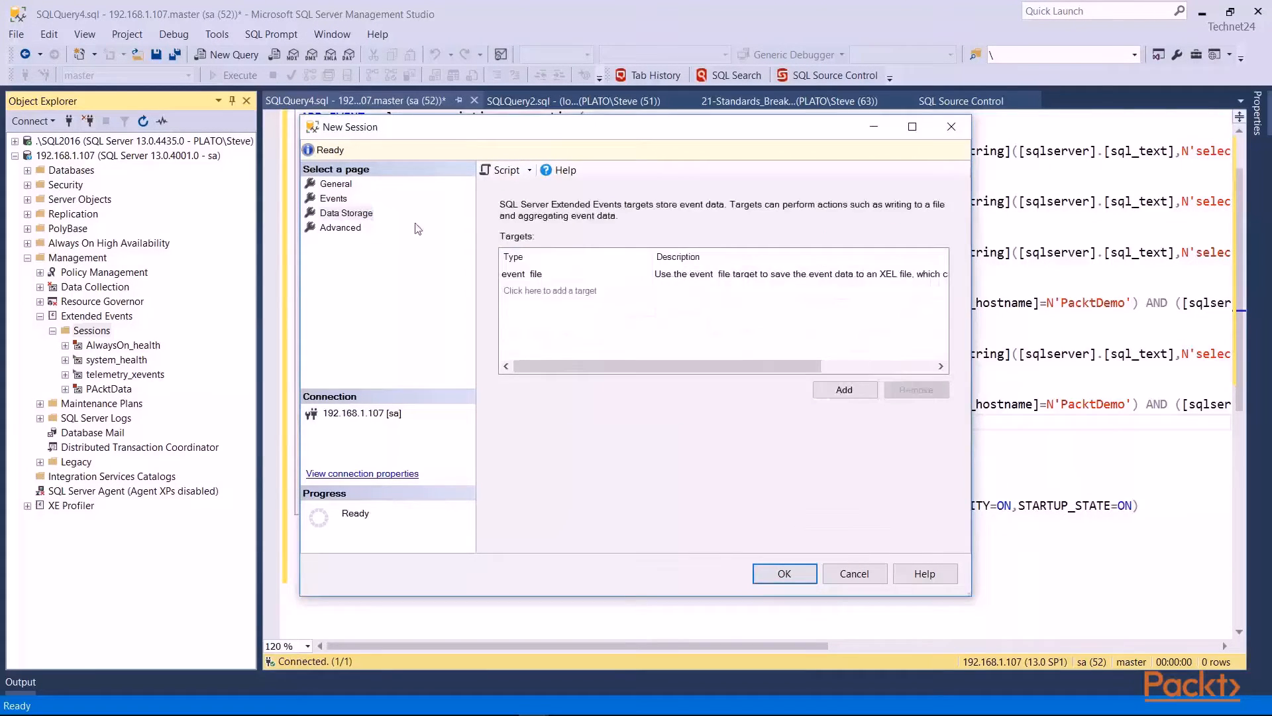
left_click(340, 227)
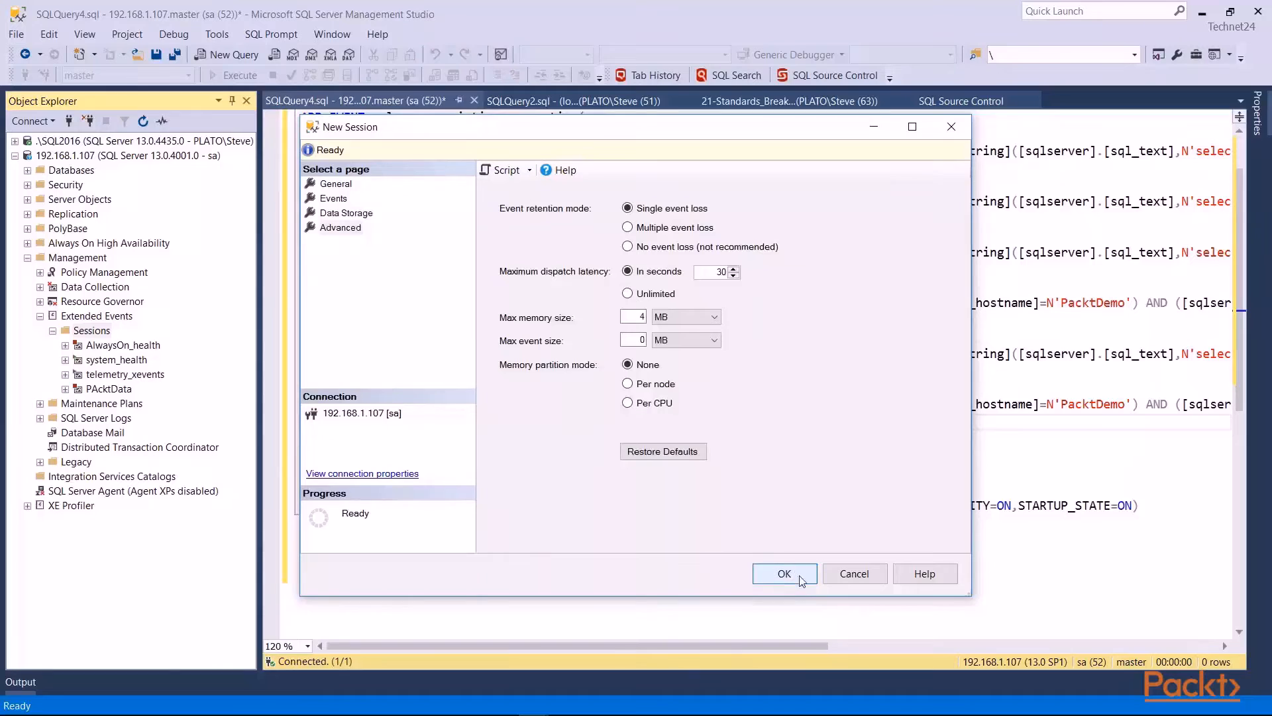
left_click(782, 580)
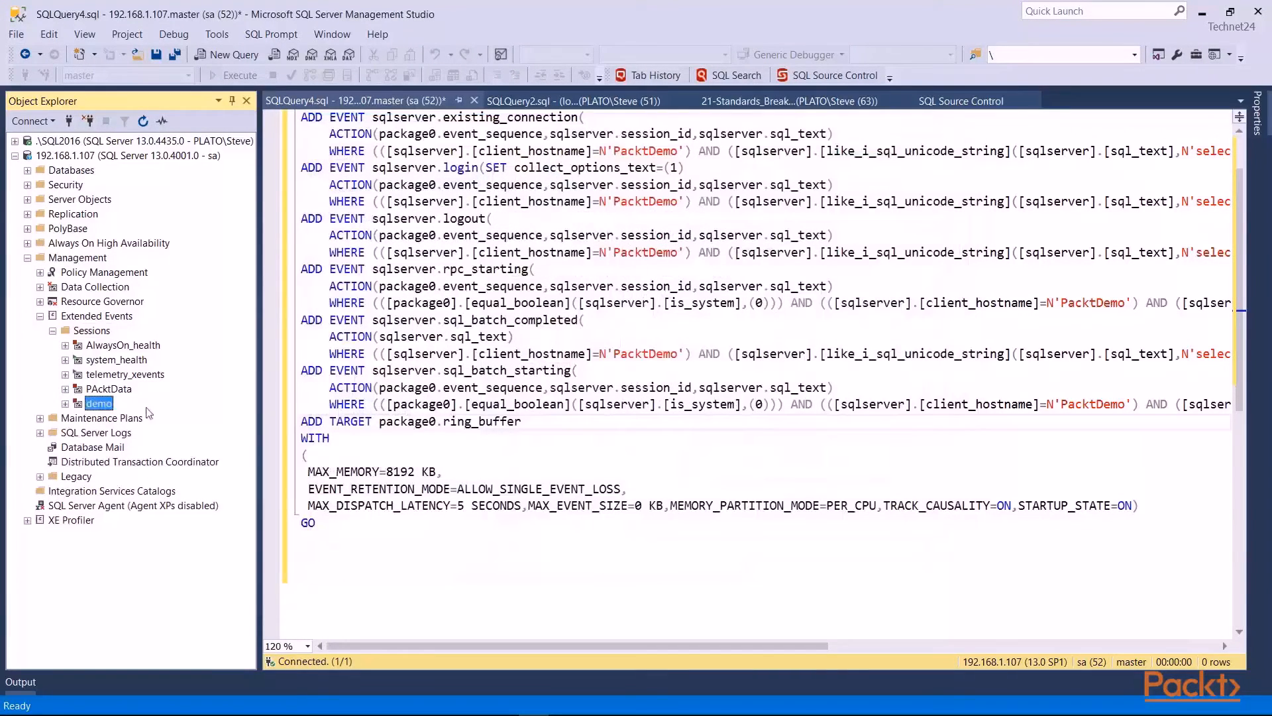
Open the available commands for the demo session in the Sessions folder
left_click(107, 375)
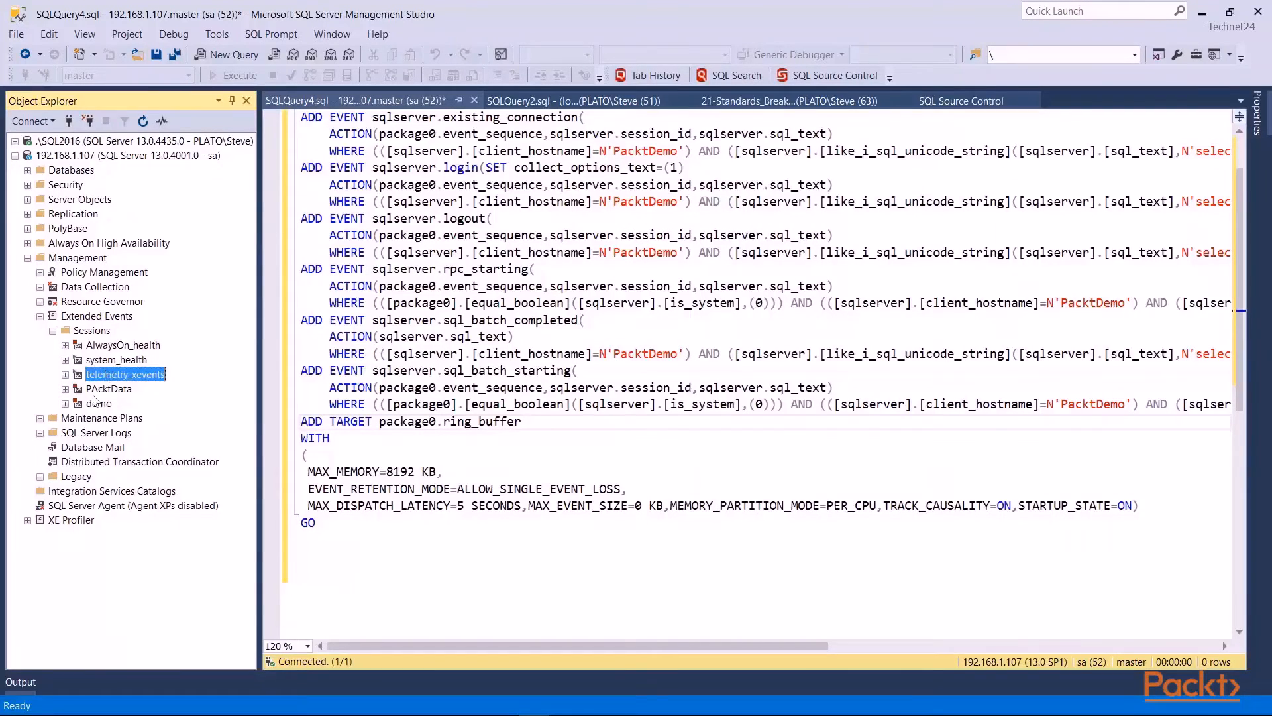
left_click(100, 402)
left_click(107, 389)
left_click(92, 345)
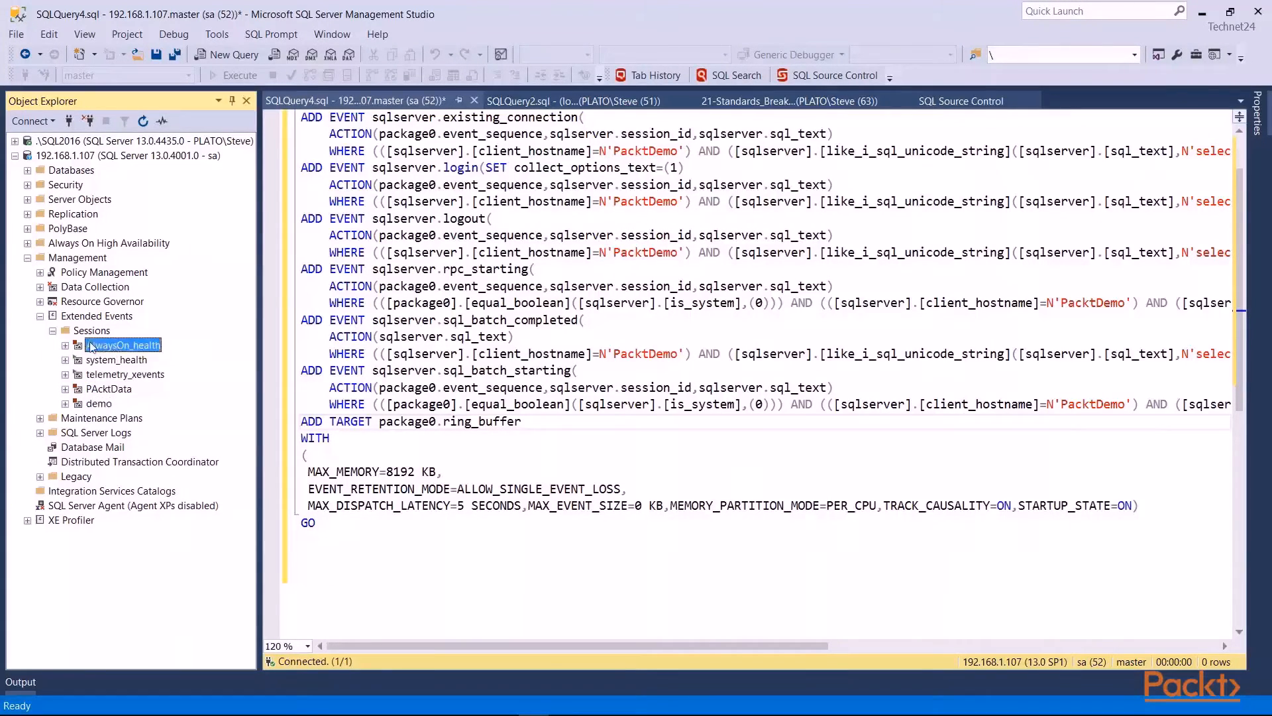
right_click(95, 402)
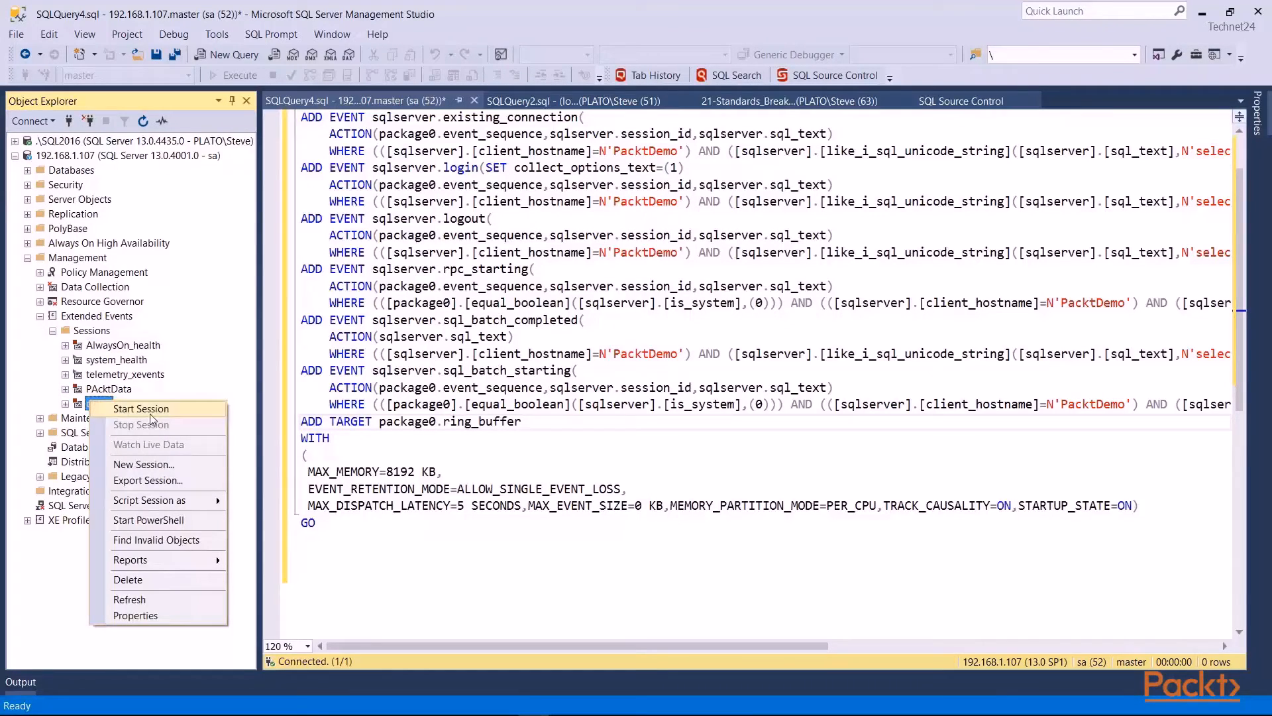